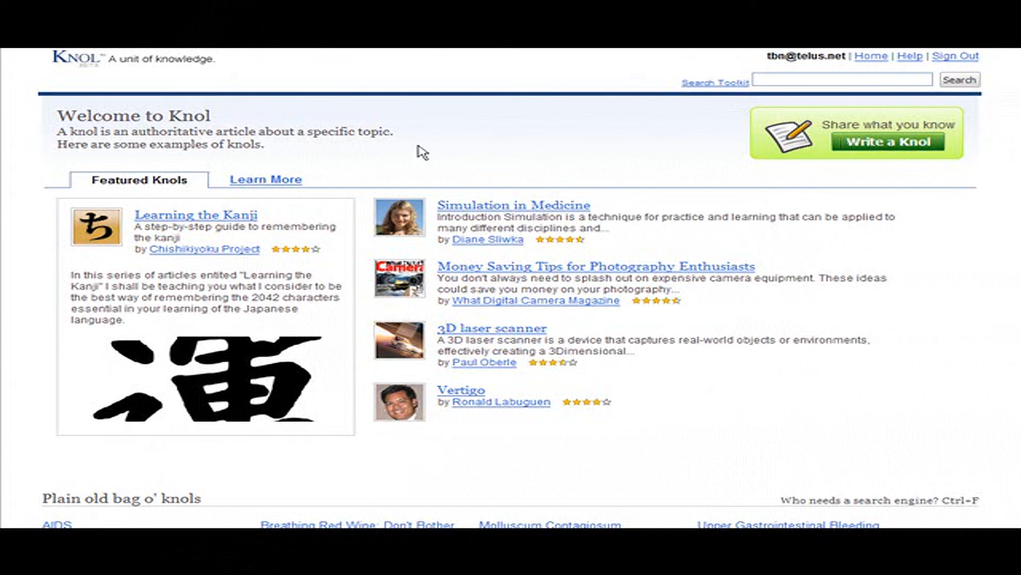
# Start writing a new knol and title it "Gardening For the Beginner"
pyautogui.click(899, 145)
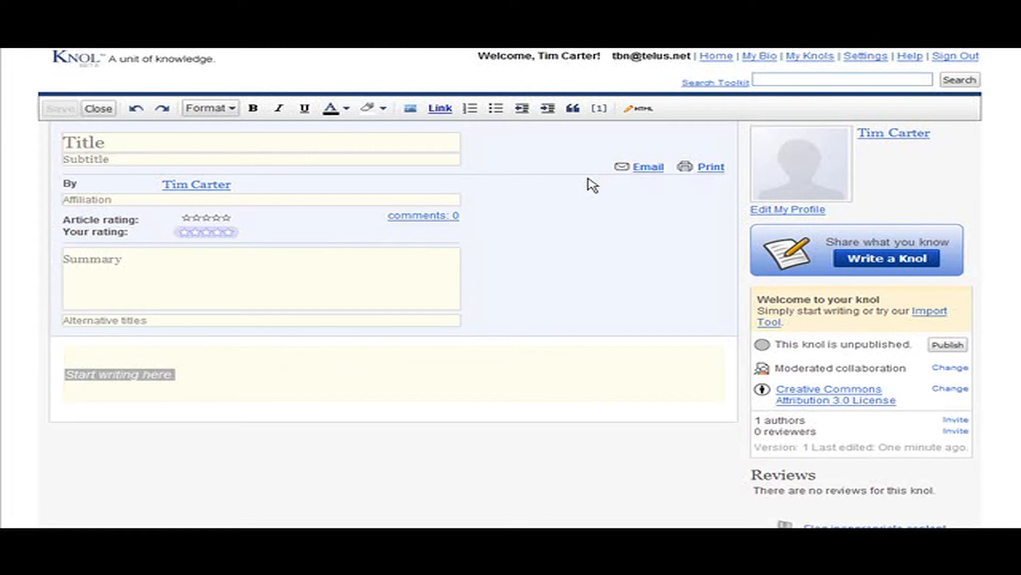
pyautogui.click(448, 133)
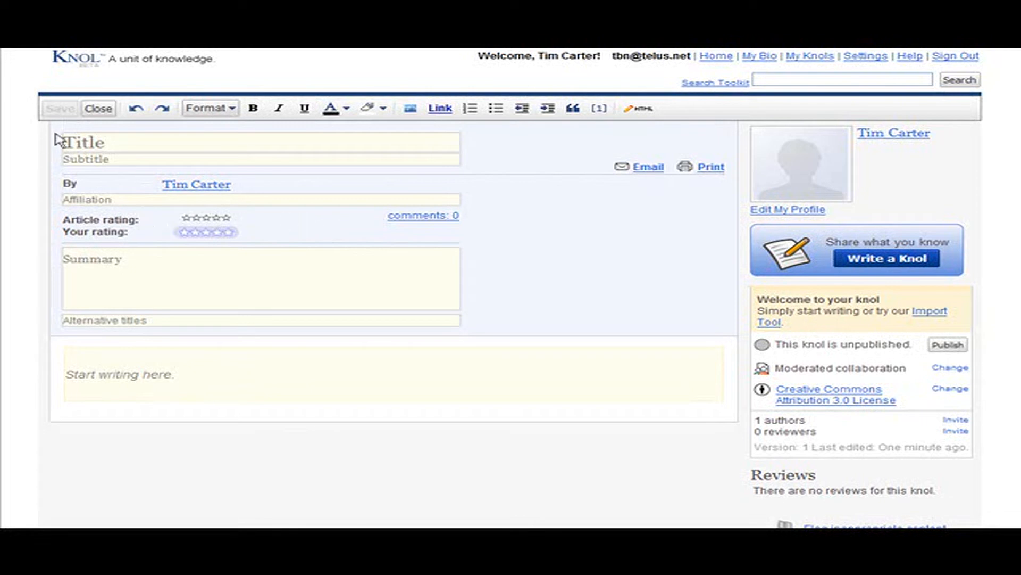
pyautogui.click(135, 142)
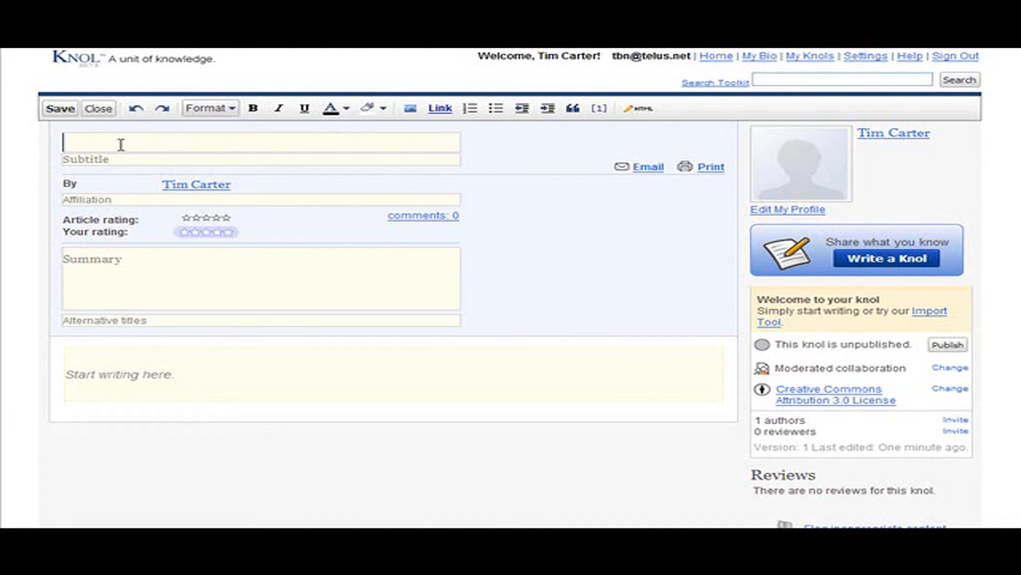
pyautogui.write('Gardening For the Beginner')
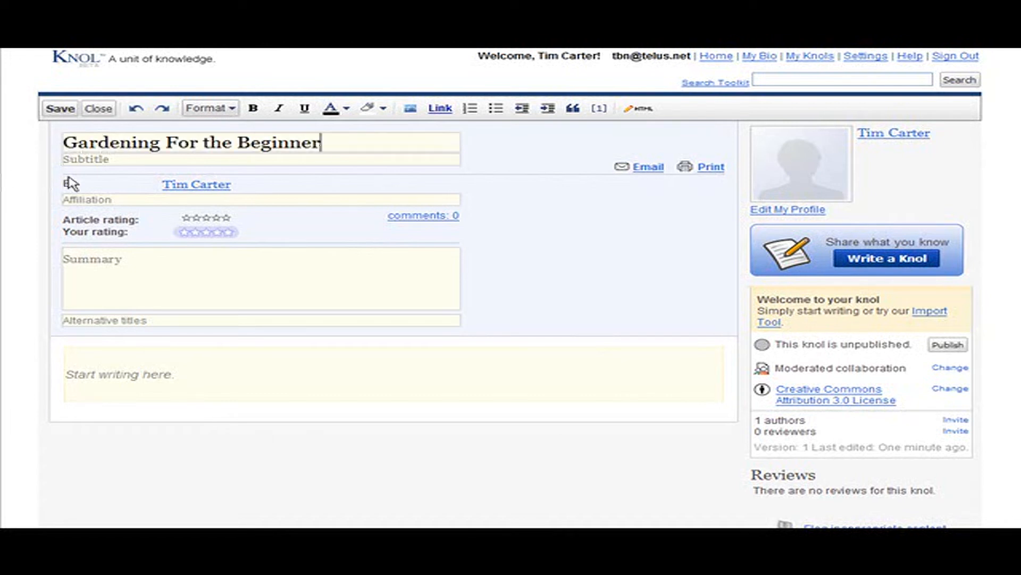
# Enter "An article to help the person starting their first garden." as the knol's subtitle
pyautogui.click(126, 159)
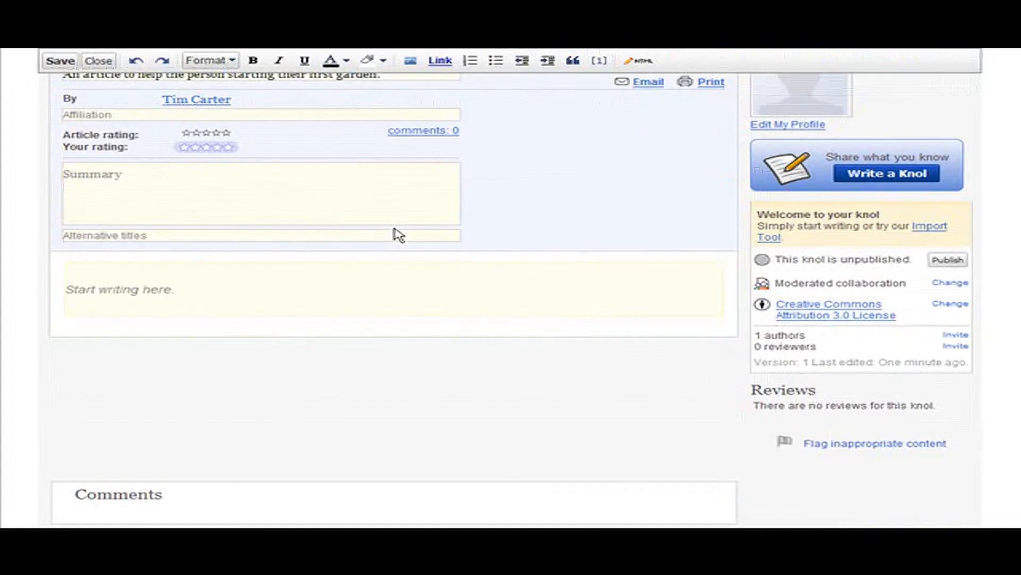
pyautogui.scroll(2, 367, 224)
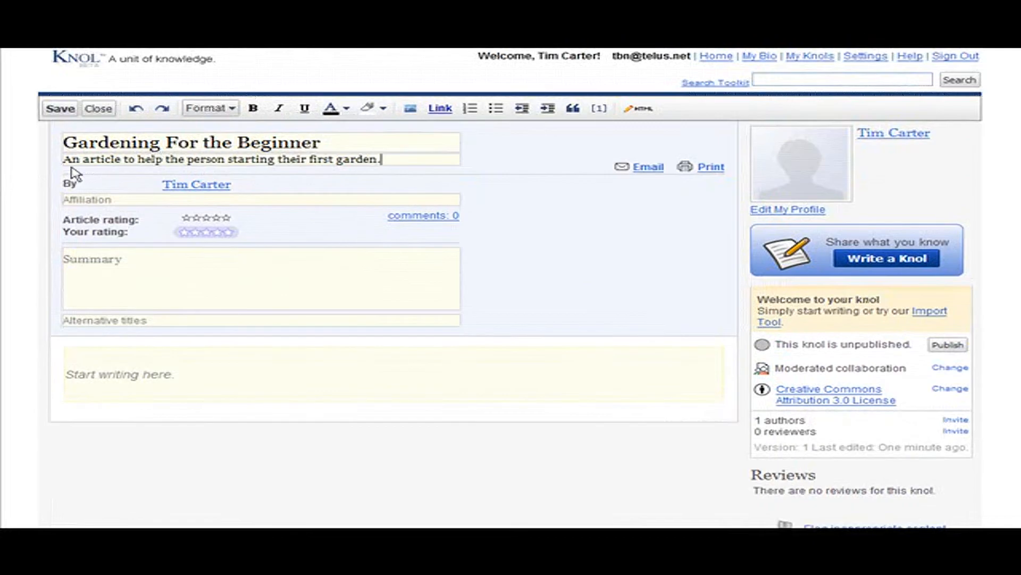
pyautogui.scroll(-1, 392, 193)
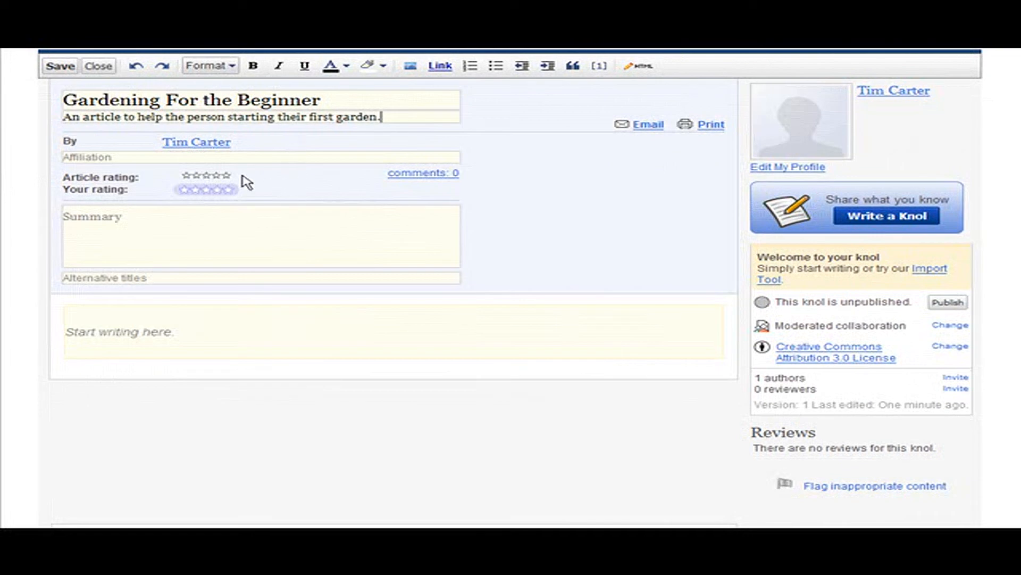
pyautogui.scroll(-2, 536, 168)
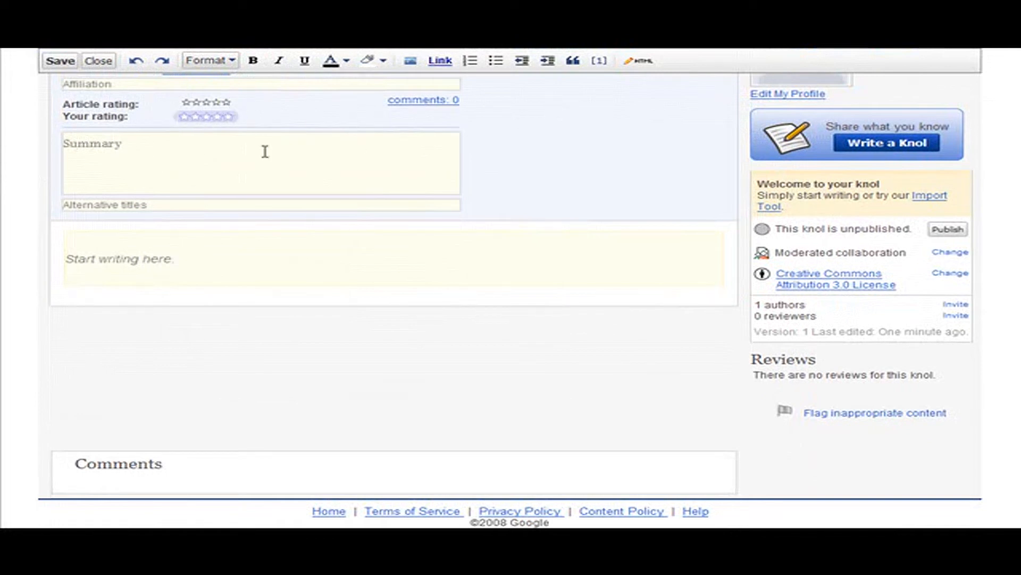
pyautogui.click(150, 144)
pyautogui.click(150, 81)
pyautogui.click(122, 145)
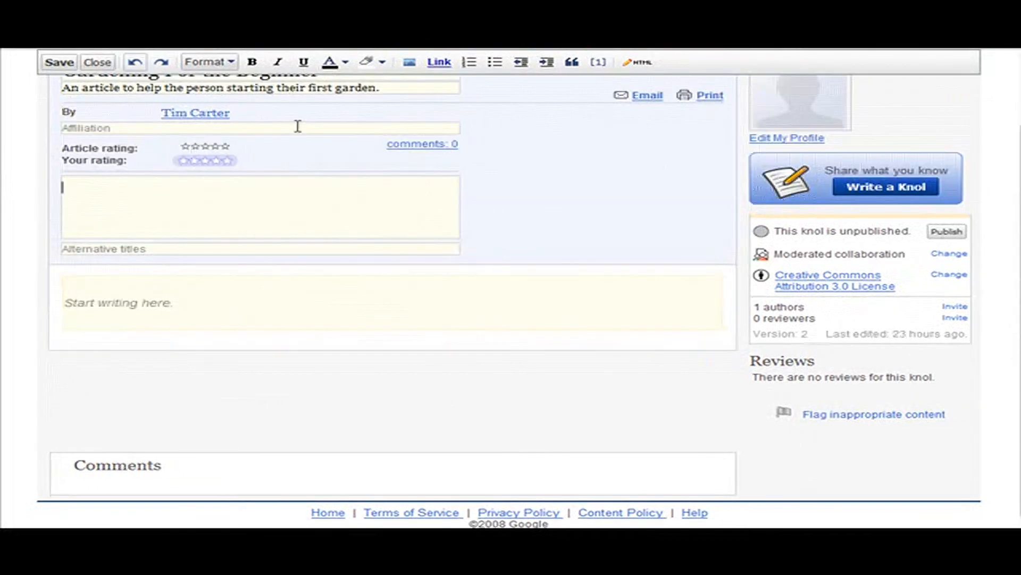
pyautogui.scroll(2, 292, 150)
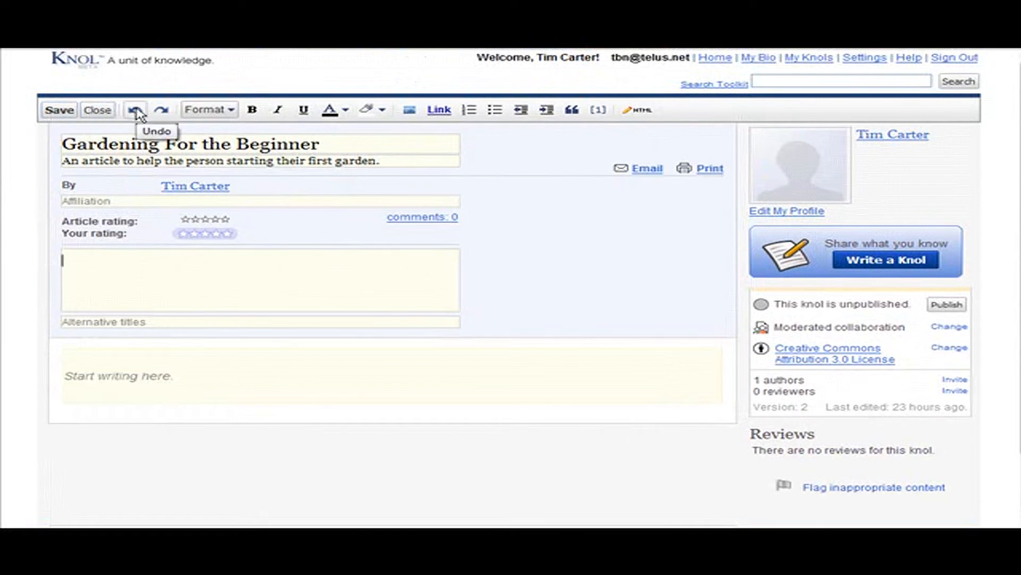
pyautogui.click(233, 112)
pyautogui.click(232, 112)
pyautogui.click(229, 110)
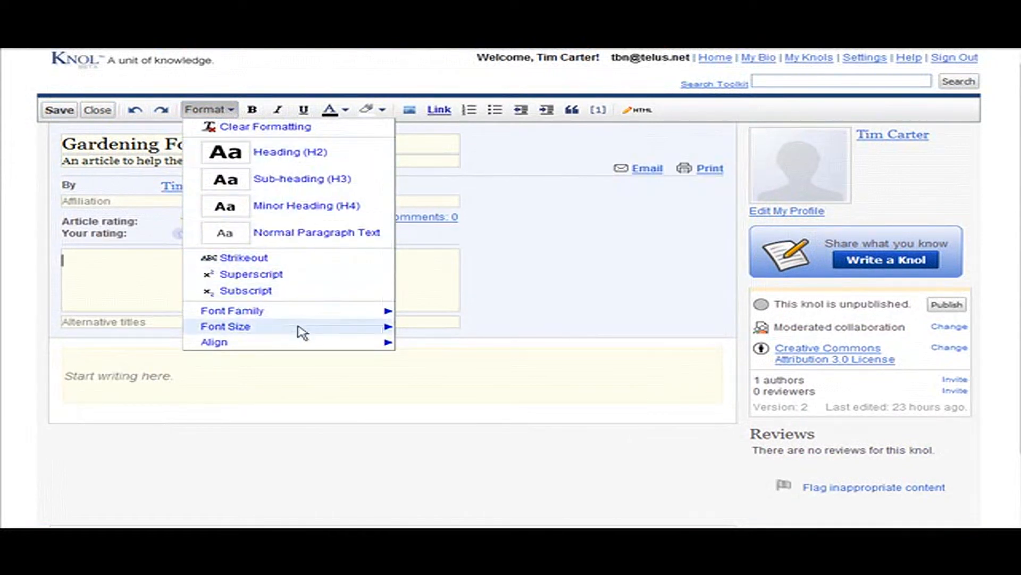
pyautogui.moveTo(259, 344)
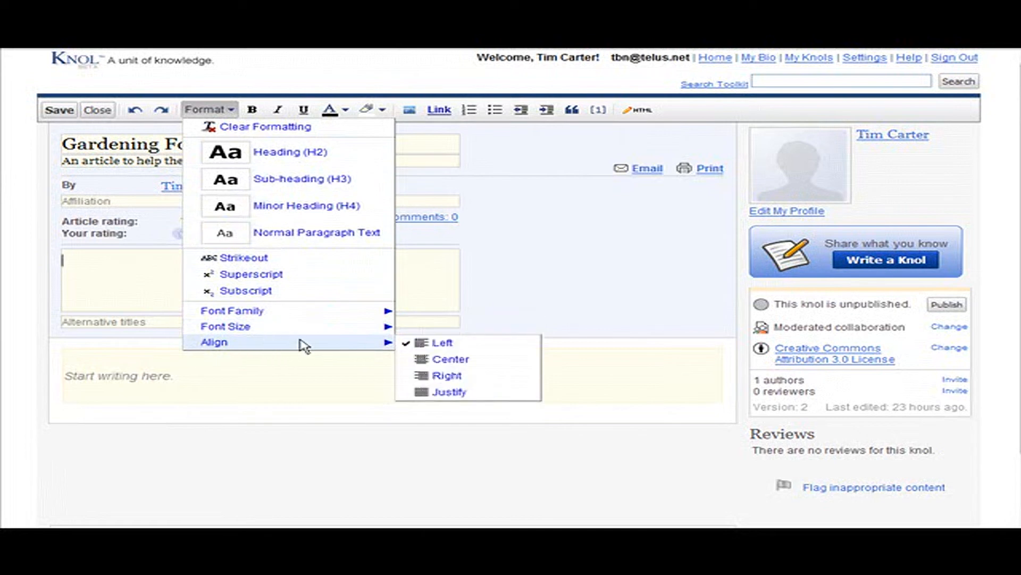
pyautogui.click(266, 83)
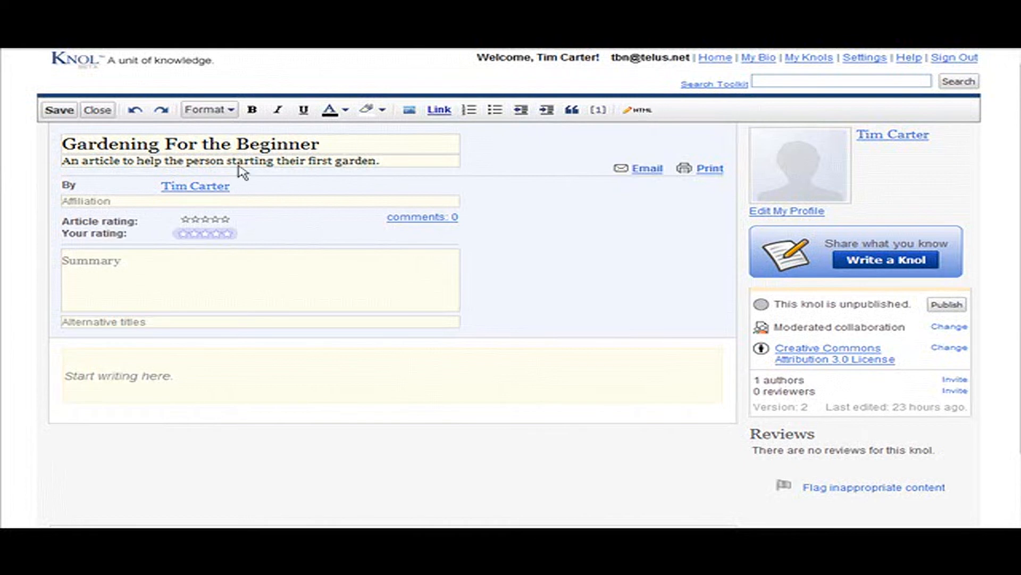
# Paste the summary beginning "This knol is dedicated to the beginning gardener" and enter "Gardening Basics" as the alternative title
pyautogui.scroll(-2, 169, 229)
pyautogui.click(132, 187)
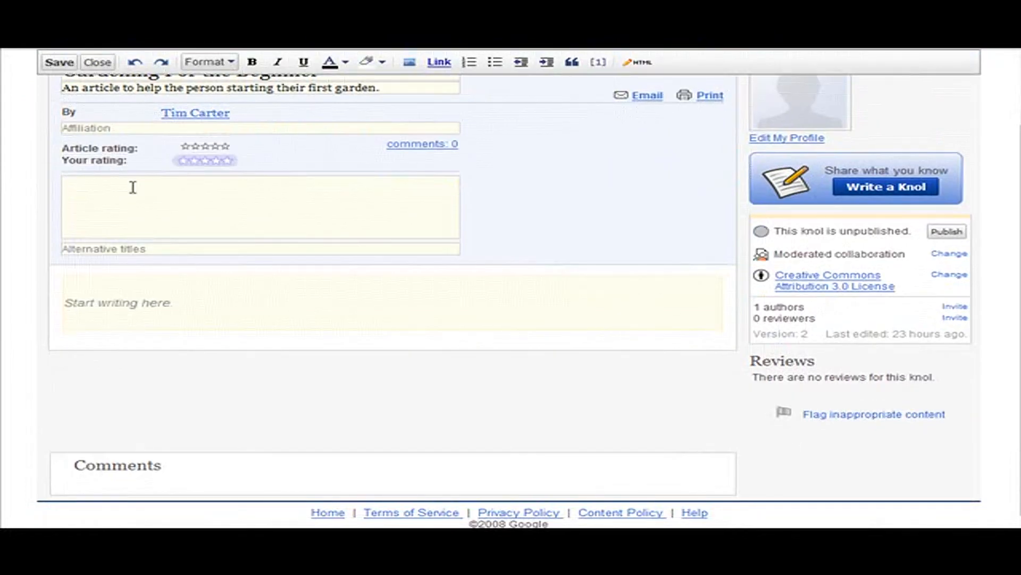
pyautogui.write('This knol is dedicated to the beginning gardener. We will show you the basics you need to know to get started on creating your own beautiful garden - whether it is a vegetable Garden, a Flower Garden, or an Herb garden.')
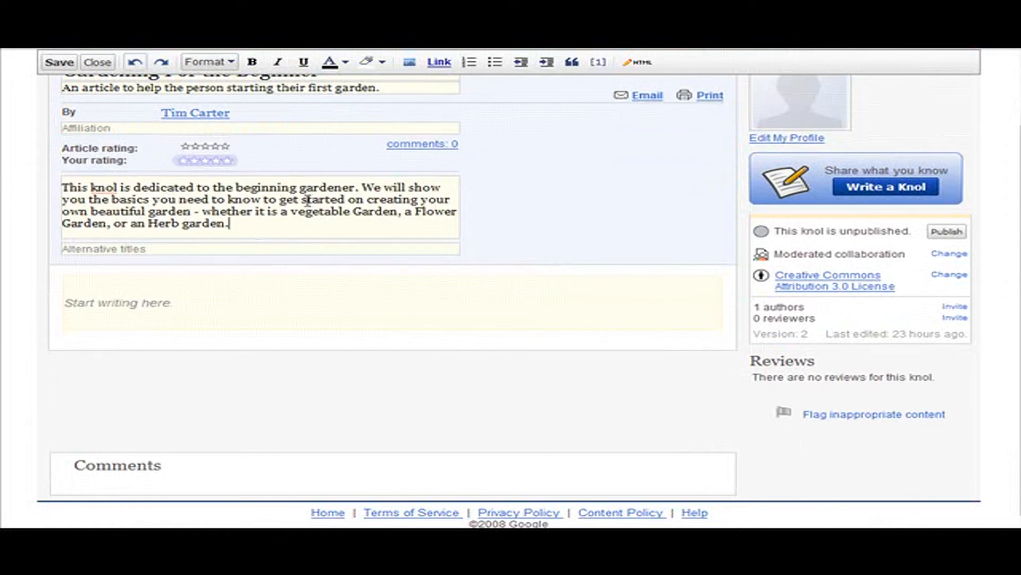
pyautogui.click(160, 248)
pyautogui.write('Gardening Basics')
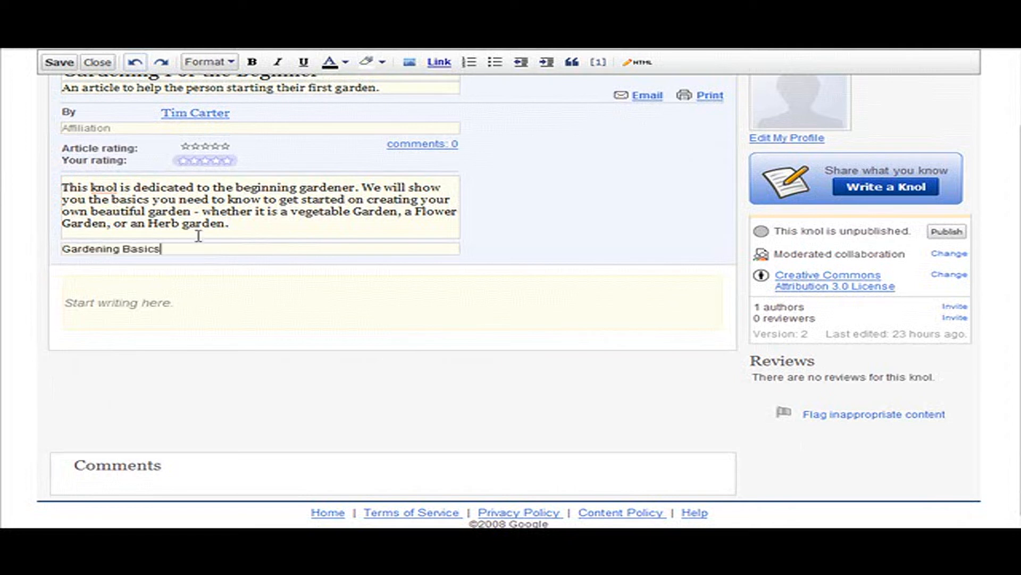
# Place the text cursor in the knol's empty article body
pyautogui.click(221, 278)
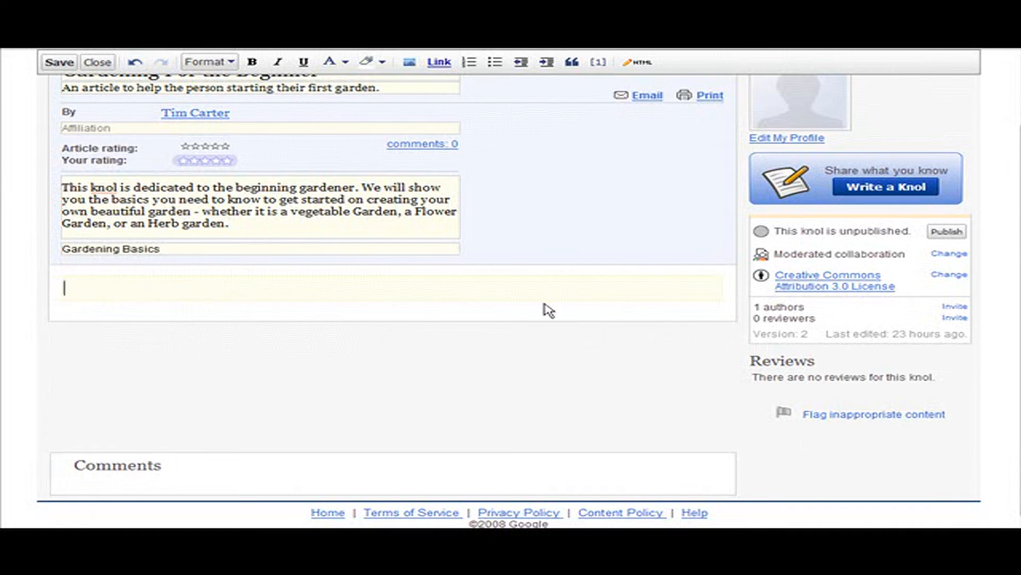
pyautogui.scroll(2, 586, 237)
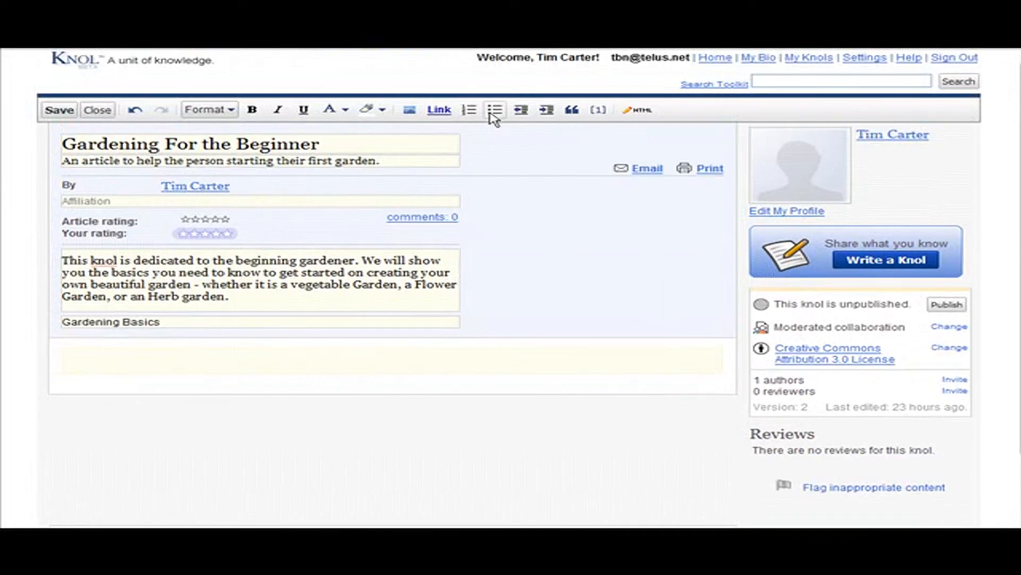
pyautogui.scroll(-1, 72, 423)
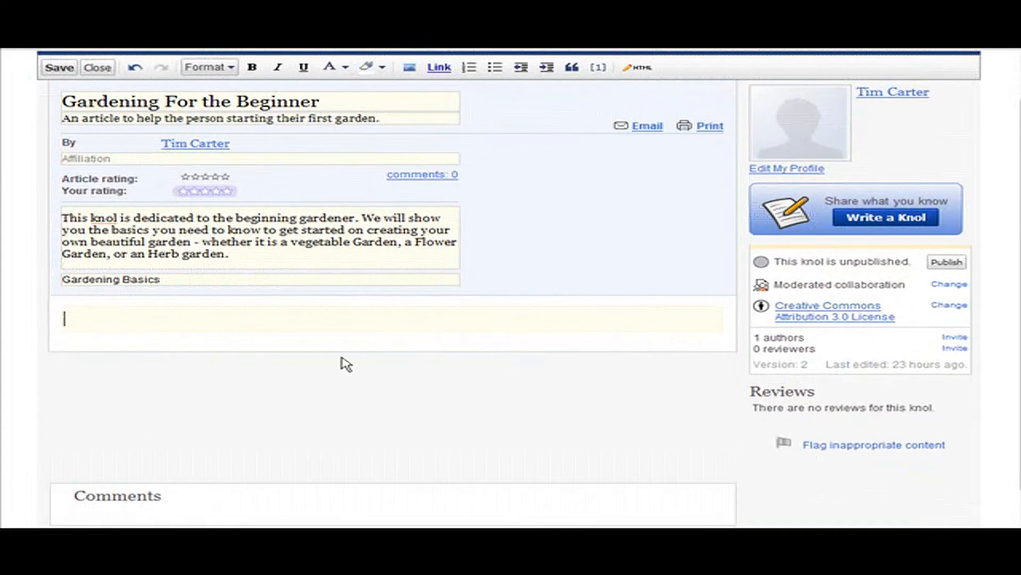
pyautogui.scroll(1, 312, 363)
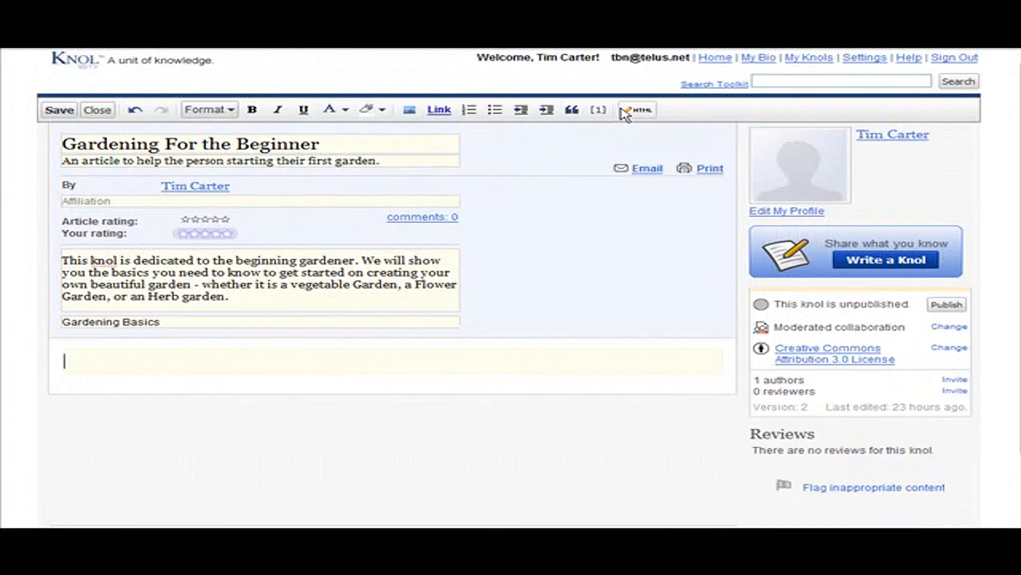
pyautogui.scroll(-2, 105, 452)
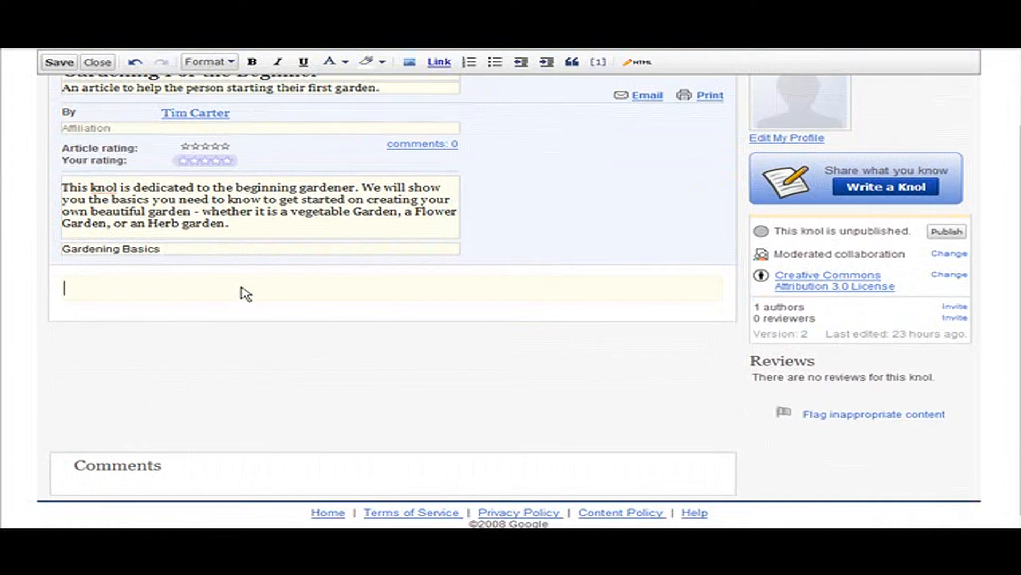
# Switch to My First Gardening Experience.rtf in Microsoft Word and copy the entire article text
pyautogui.hotkey('alt', 'Tab')
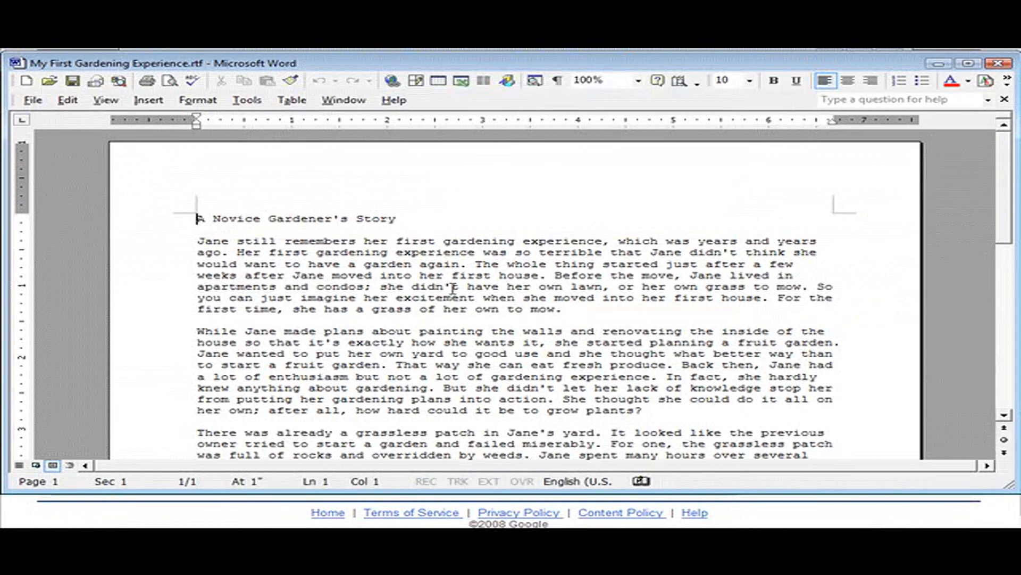
pyautogui.scroll(-15, 464, 251)
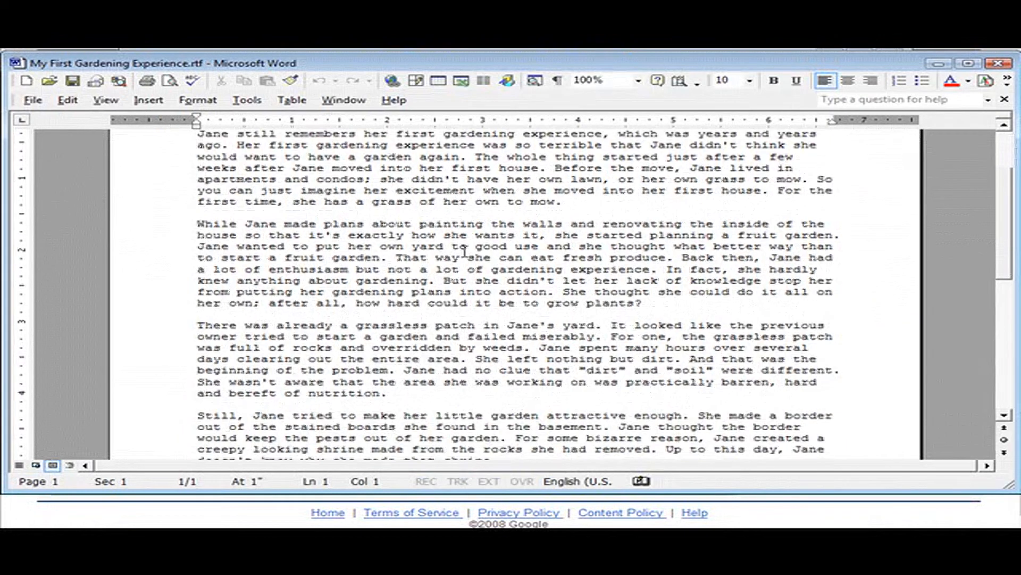
pyautogui.scroll(15, 460, 254)
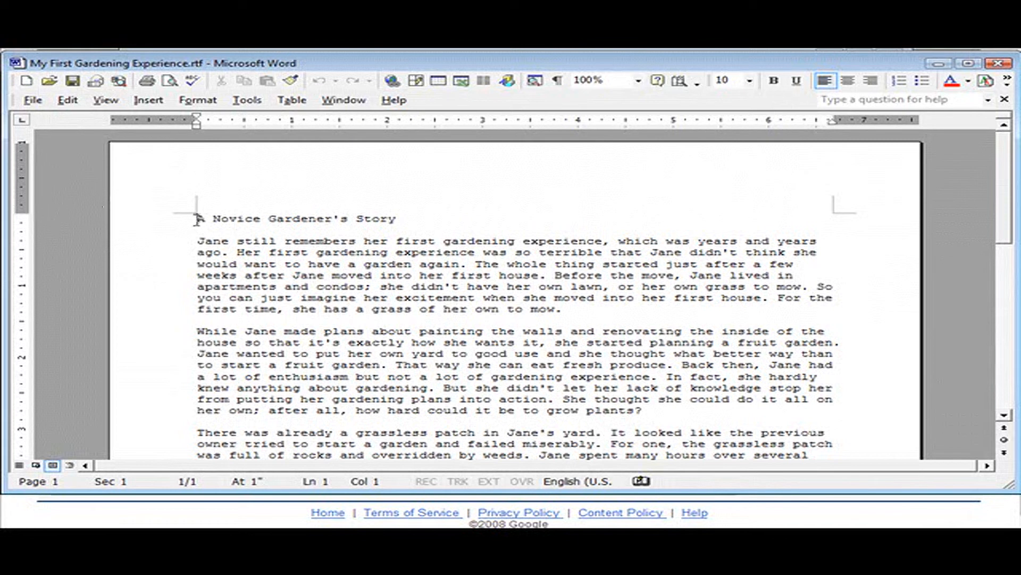
pyautogui.hotkey('alt', 'Tab')
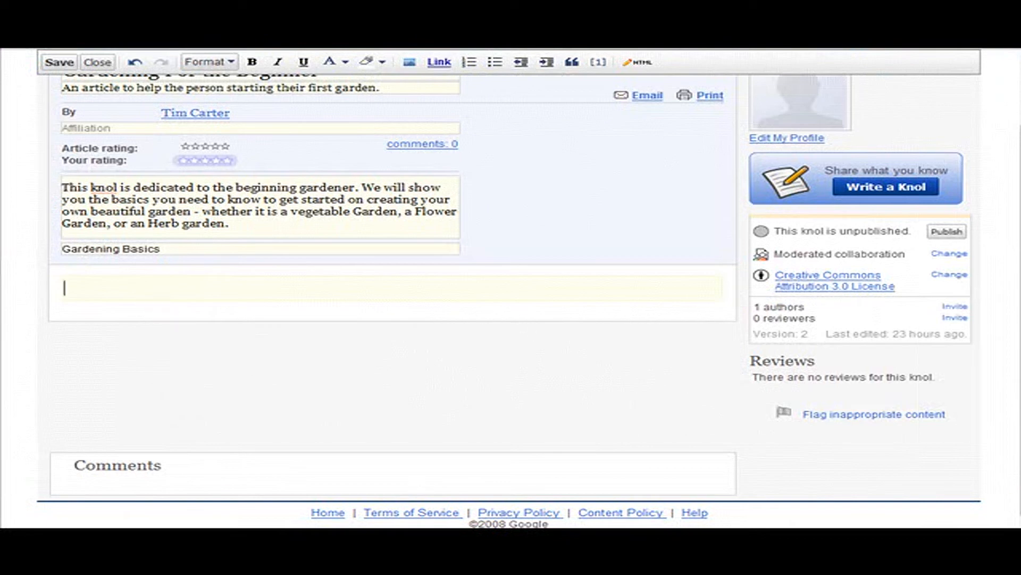
pyautogui.hotkey('alt', 'Tab')
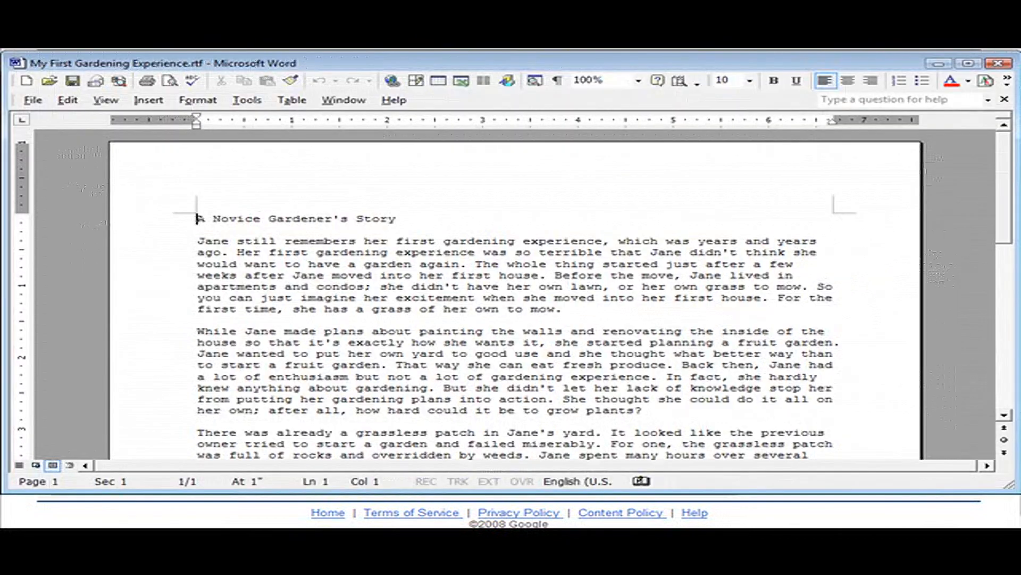
pyautogui.moveTo(195, 218); pyautogui.dragTo(704, 391)
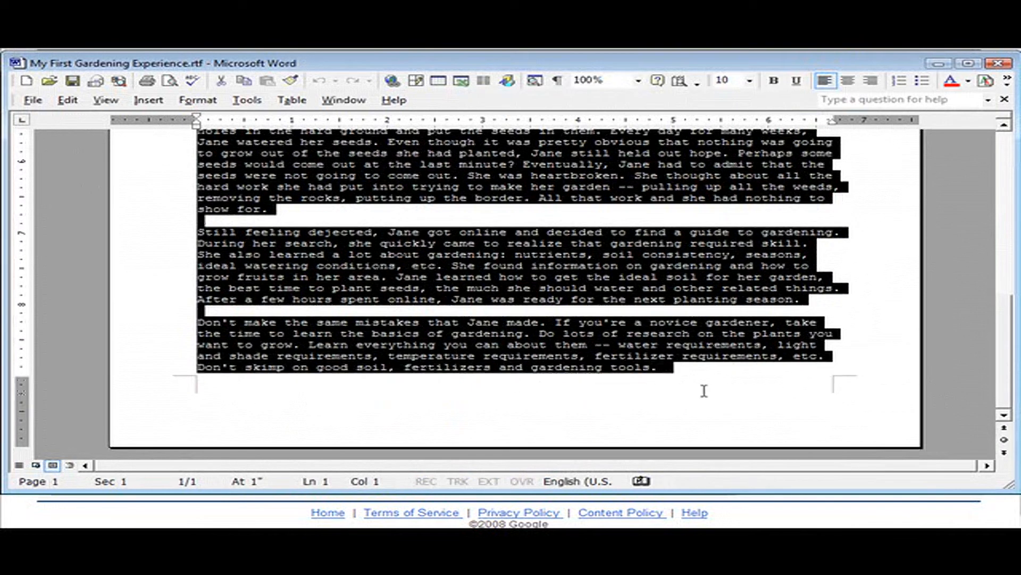
pyautogui.rightClick(475, 342)
pyautogui.click(529, 366)
# Minimize Microsoft Word and paste the copied article into the body of the knol
pyautogui.click(938, 63)
pyautogui.click(118, 281)
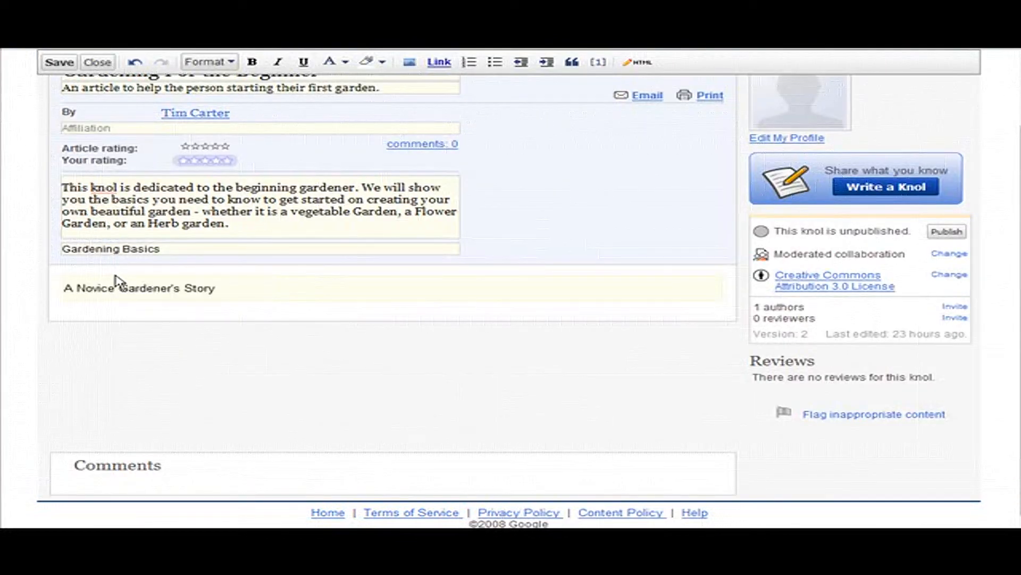
pyautogui.hotkey('ctrl', 'v')
pyautogui.scroll(-7, 521, 290)
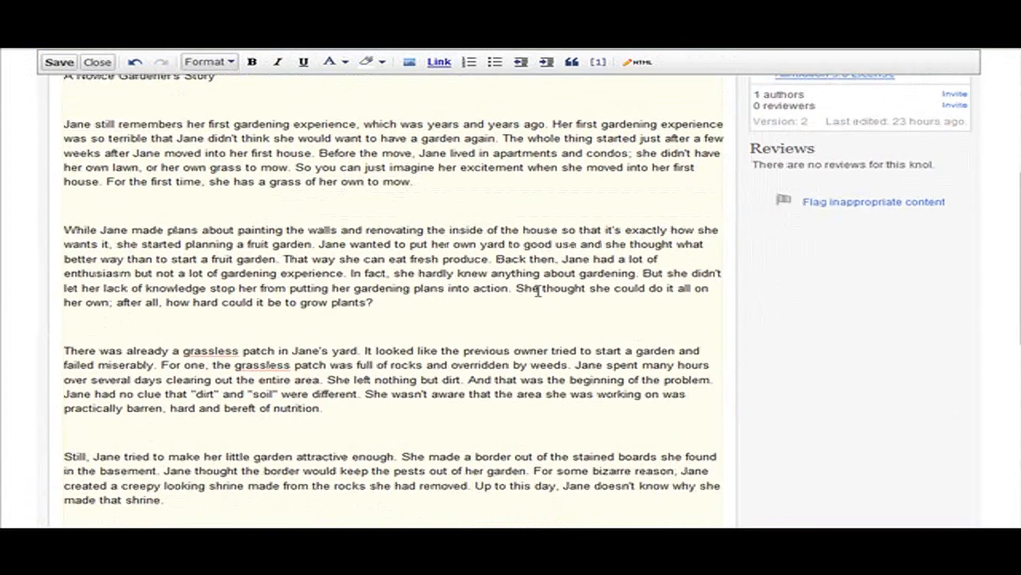
# Make the line "A Novice Gardener's Story" at the start of the article body bold
pyautogui.scroll(3, 532, 309)
pyautogui.scroll(5, 511, 319)
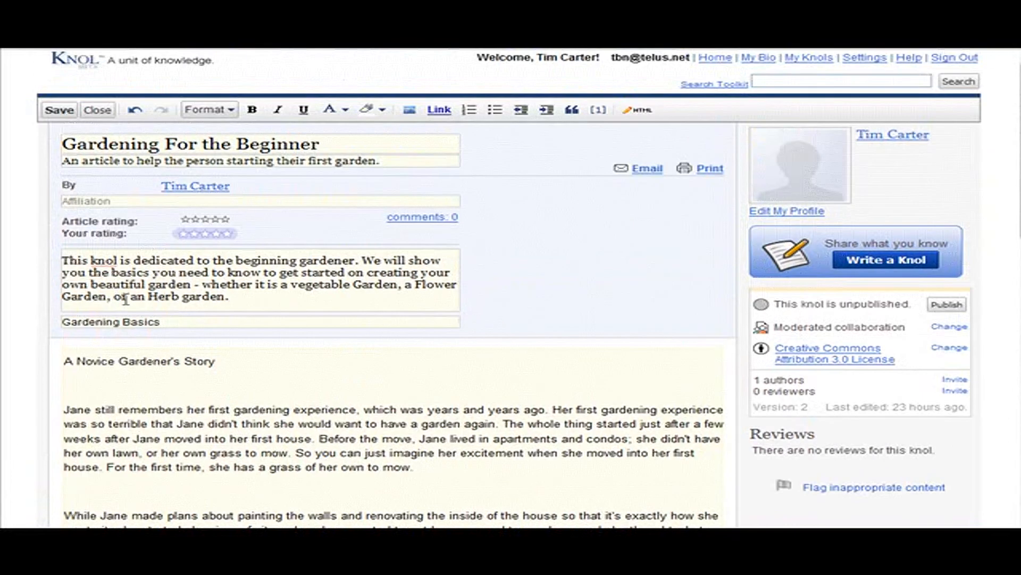
pyautogui.moveTo(66, 361); pyautogui.dragTo(219, 367)
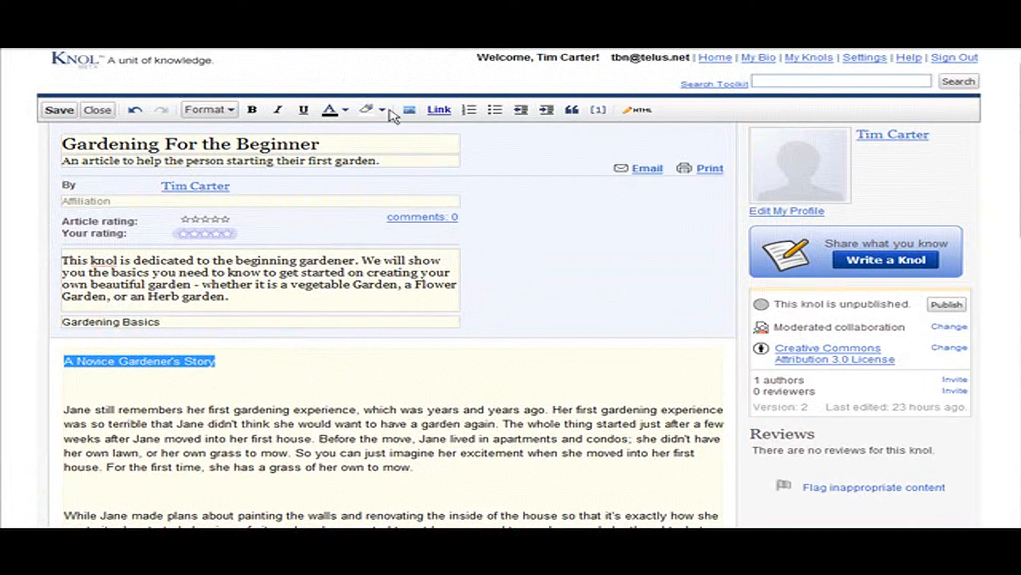
pyautogui.click(256, 112)
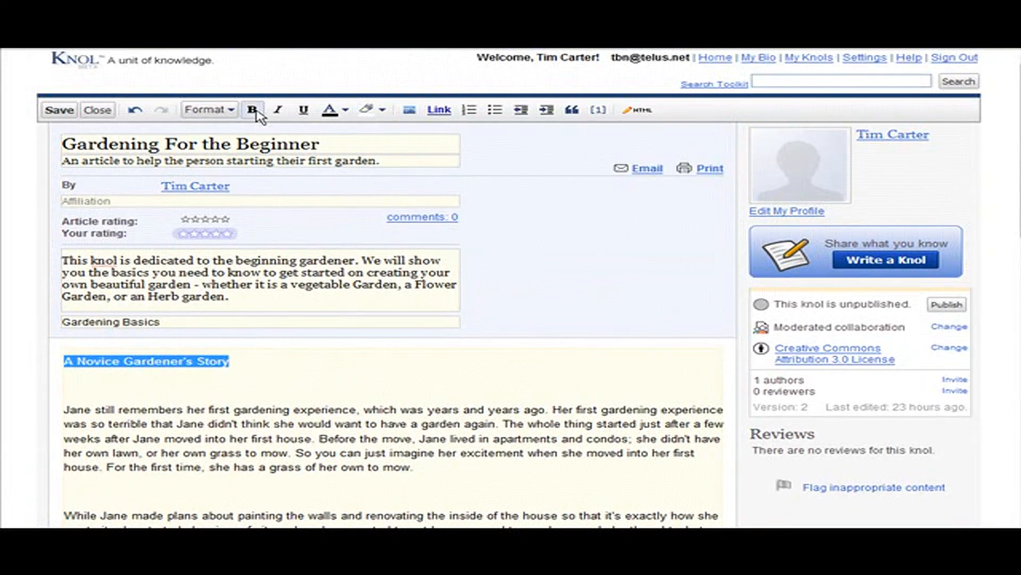
pyautogui.click(265, 361)
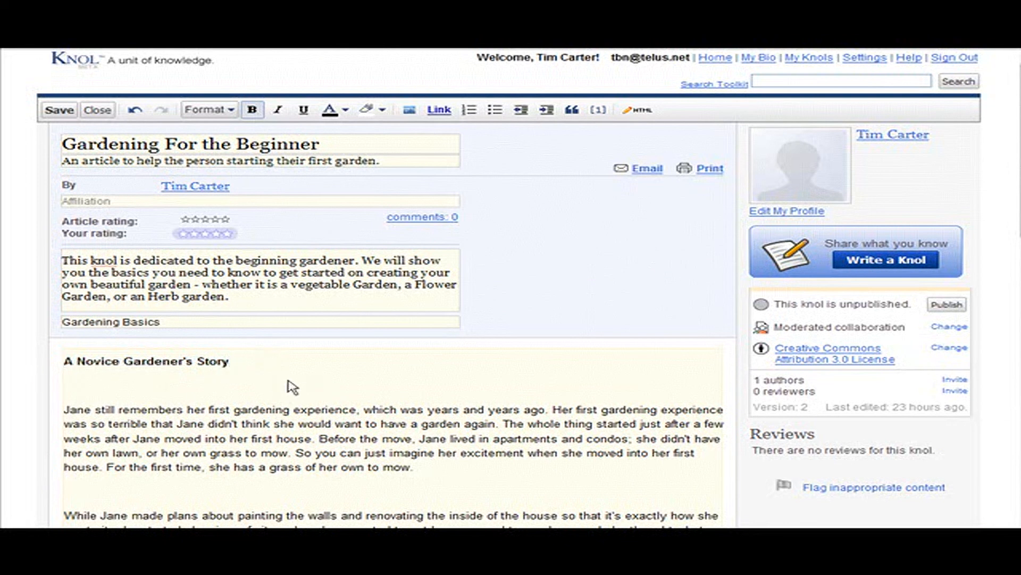
# Apply the Heading (H2) format to the line "A Novice Gardener's Story"
pyautogui.scroll(-2, 282, 385)
pyautogui.scroll(2, 298, 383)
pyautogui.scroll(-3, 373, 381)
pyautogui.scroll(3, 449, 376)
pyautogui.click(231, 111)
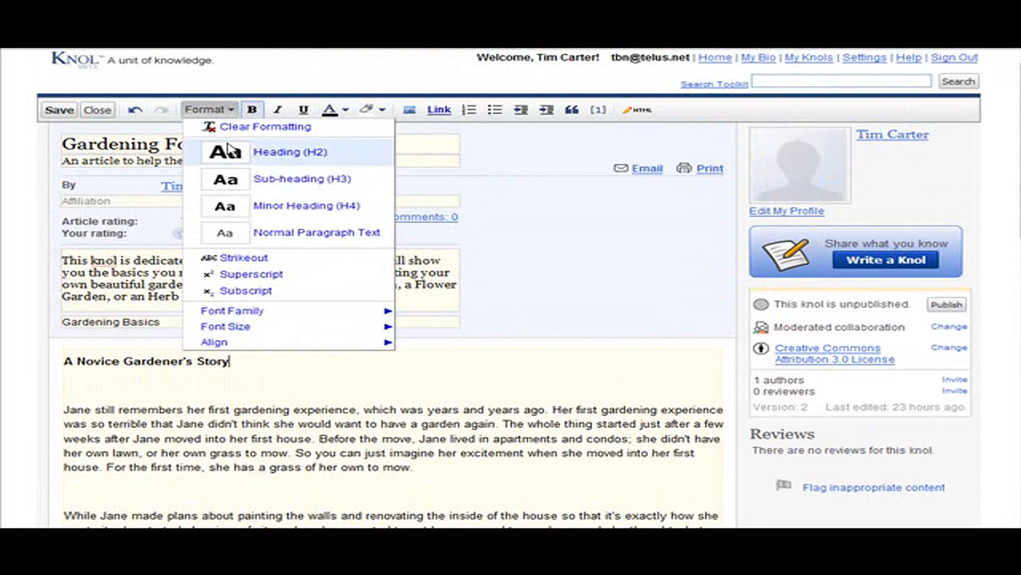
pyautogui.click(326, 156)
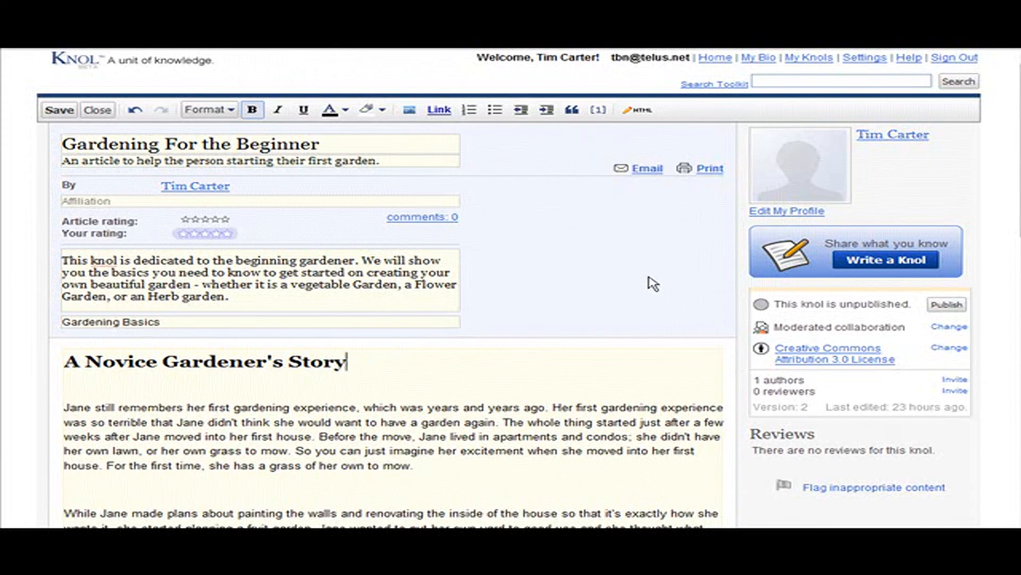
# Add the line "The Next Day" in the blank space above the paragraph that begins "The next day, Jane went to the store"
pyautogui.scroll(-5, 653, 283)
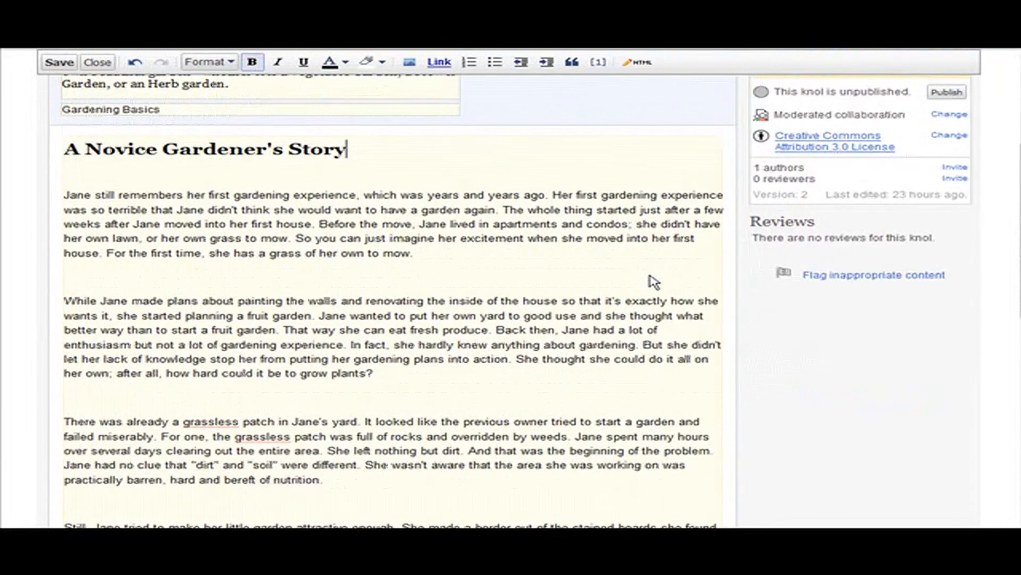
pyautogui.scroll(-1, 650, 274)
pyautogui.scroll(-2, 244, 338)
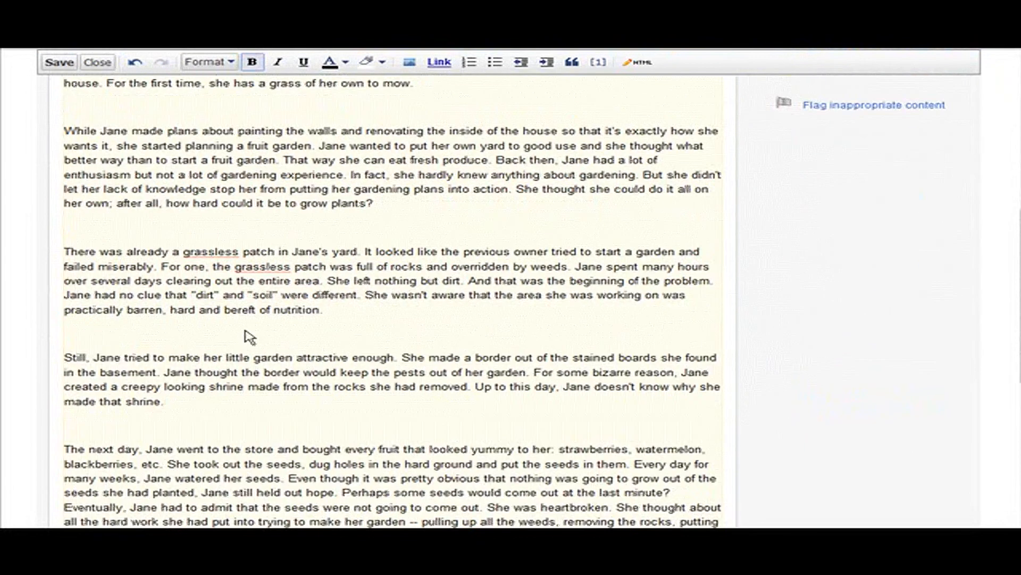
pyautogui.scroll(-3, 254, 337)
pyautogui.scroll(-1, 253, 331)
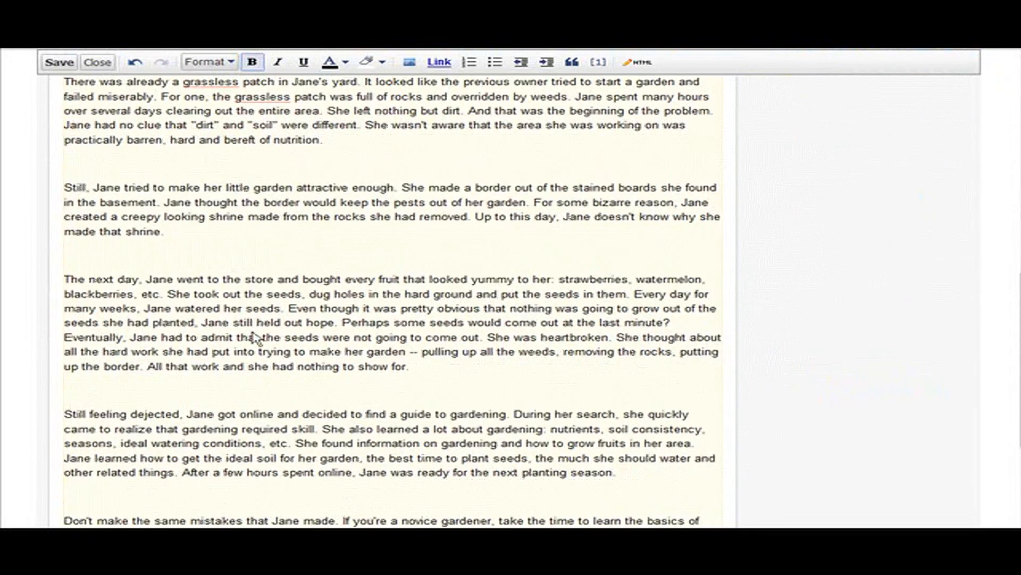
pyautogui.click(81, 267)
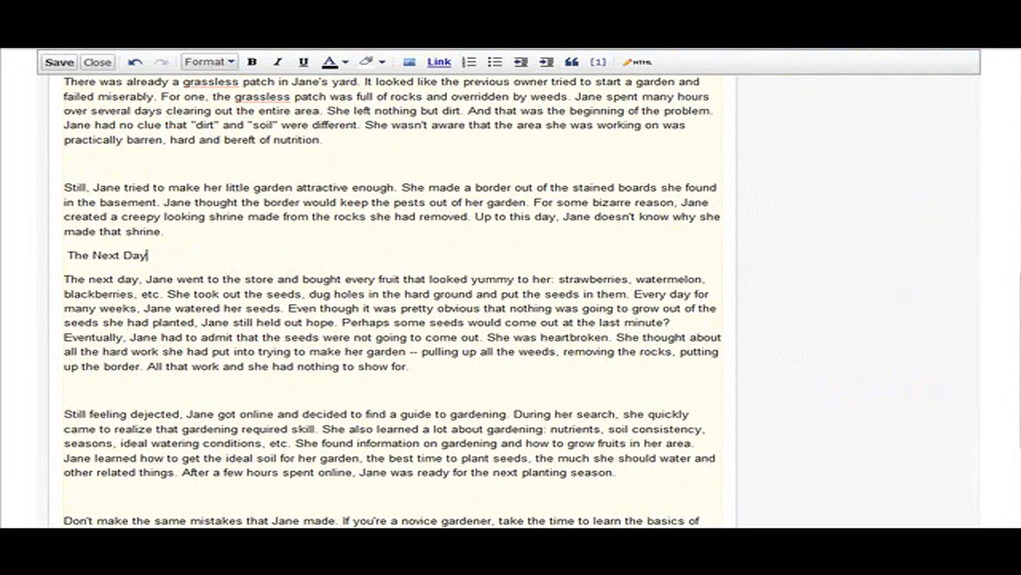
# Apply the Sub-heading (H3) format to the line "The Next Day"
pyautogui.moveTo(66, 254); pyautogui.dragTo(151, 257)
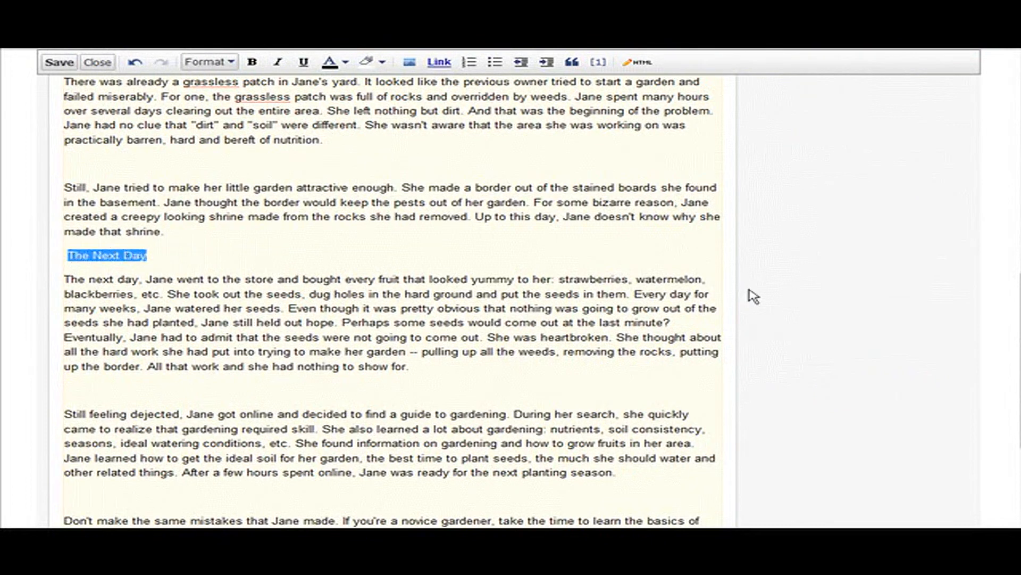
pyautogui.scroll(5, 818, 300)
pyautogui.scroll(6, 814, 298)
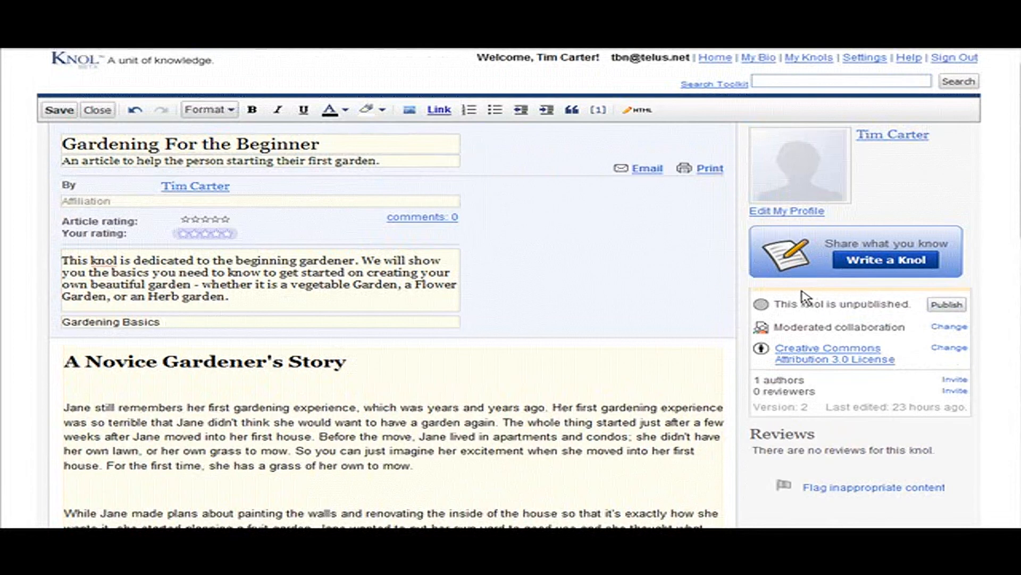
pyautogui.click(228, 110)
pyautogui.click(232, 111)
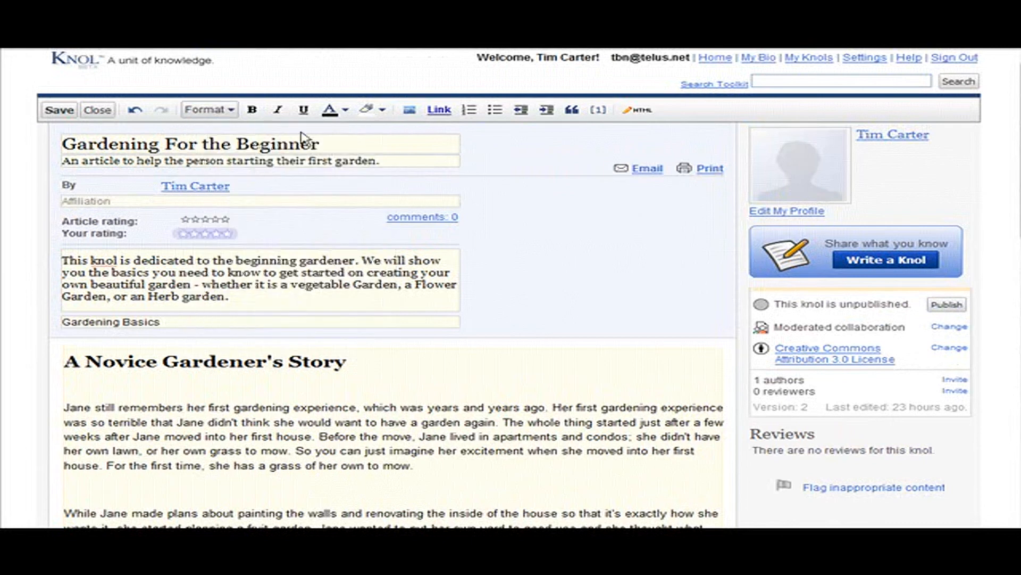
pyautogui.click(233, 111)
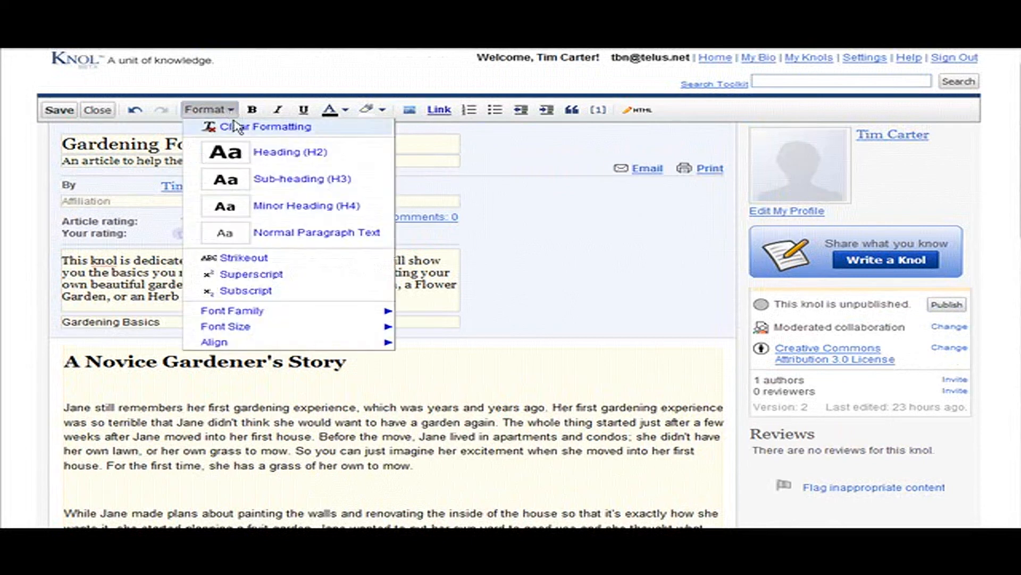
pyautogui.click(269, 179)
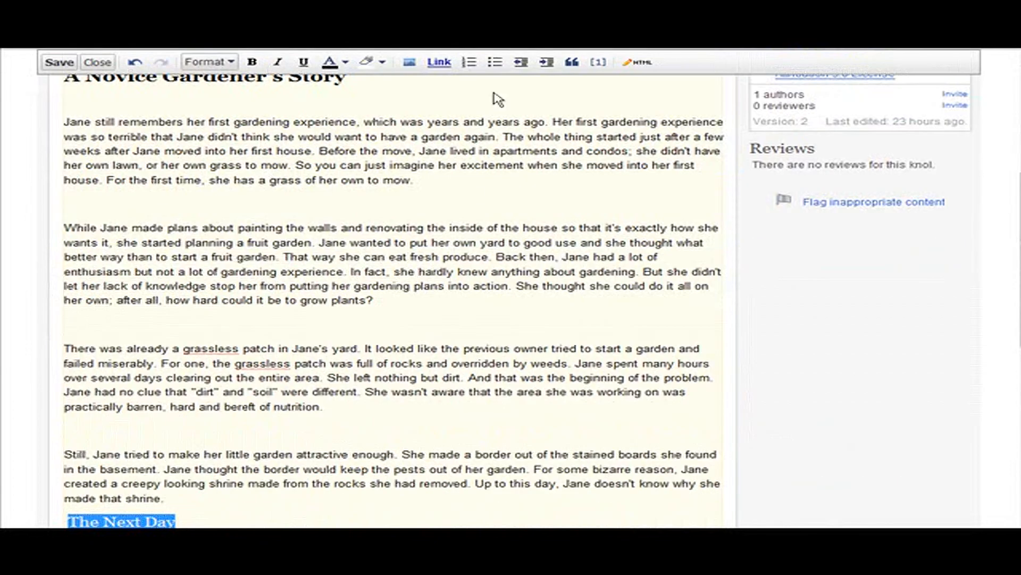
pyautogui.scroll(-3, 229, 322)
pyautogui.click(236, 352)
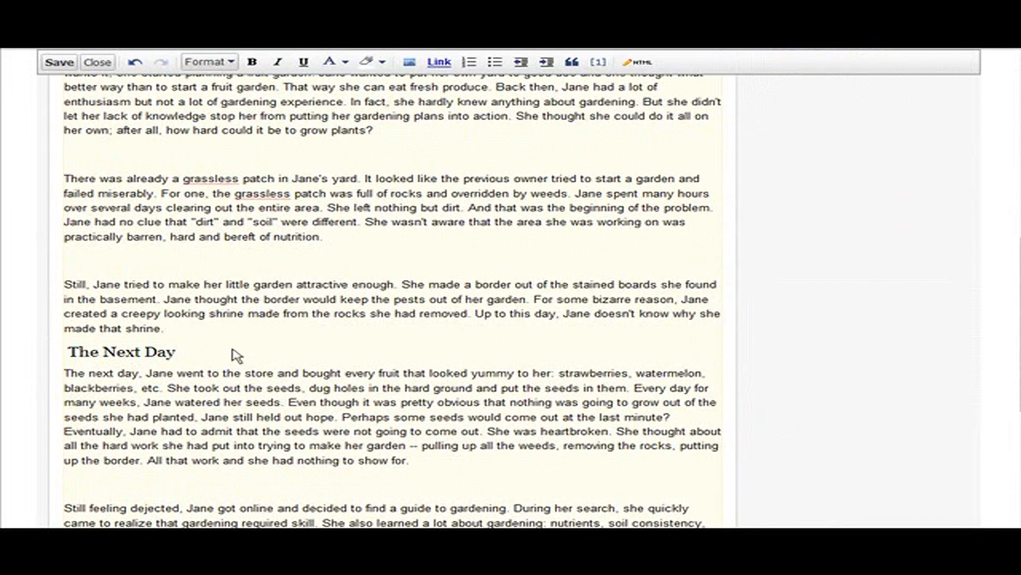
# Add the line "Conclusion" in the blank space above the article's last paragraph, which begins "Don't make the same mistakes"
pyautogui.scroll(-1, 279, 344)
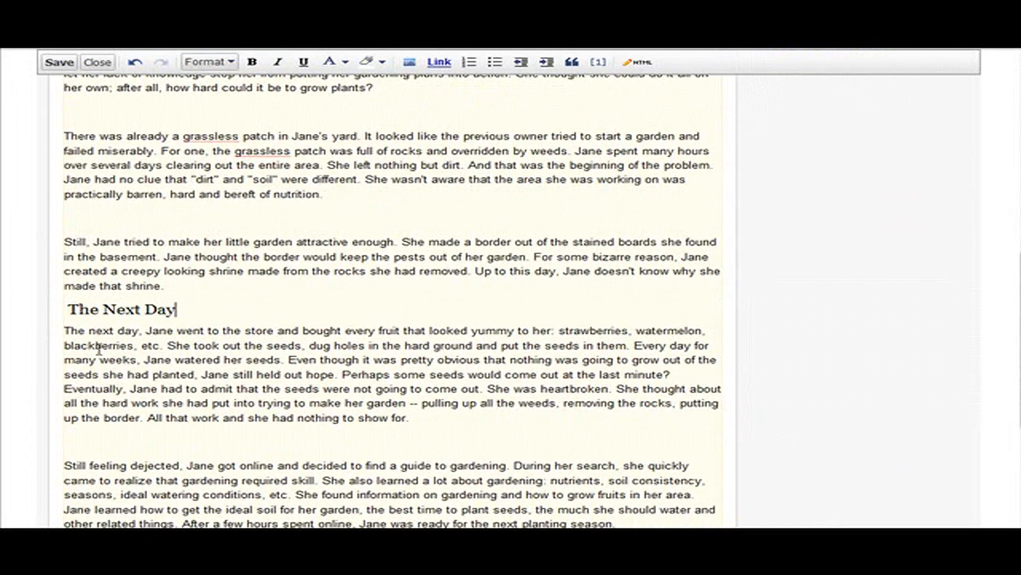
pyautogui.scroll(-3, 288, 341)
pyautogui.click(77, 331)
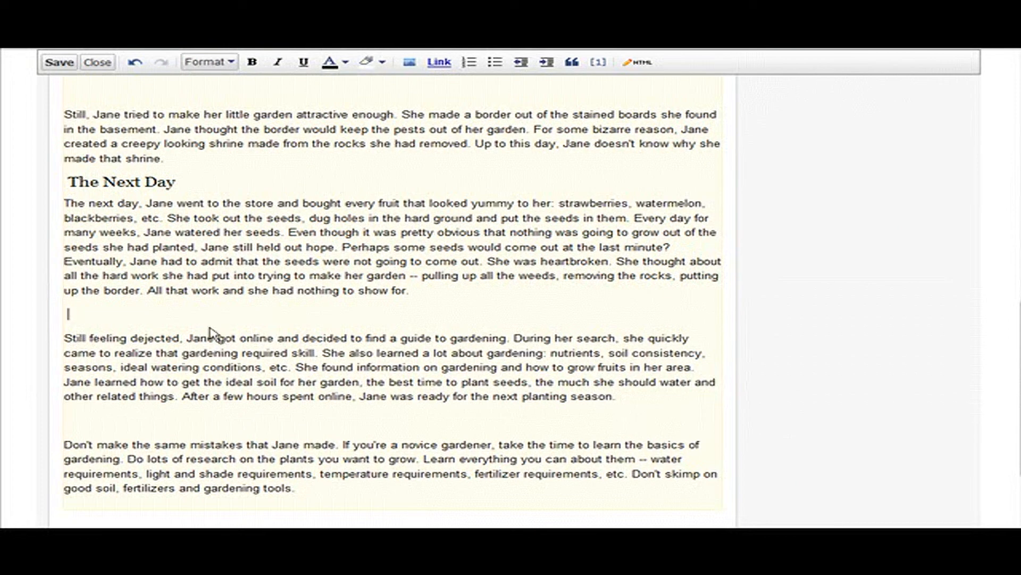
pyautogui.scroll(-2, 222, 335)
pyautogui.click(117, 327)
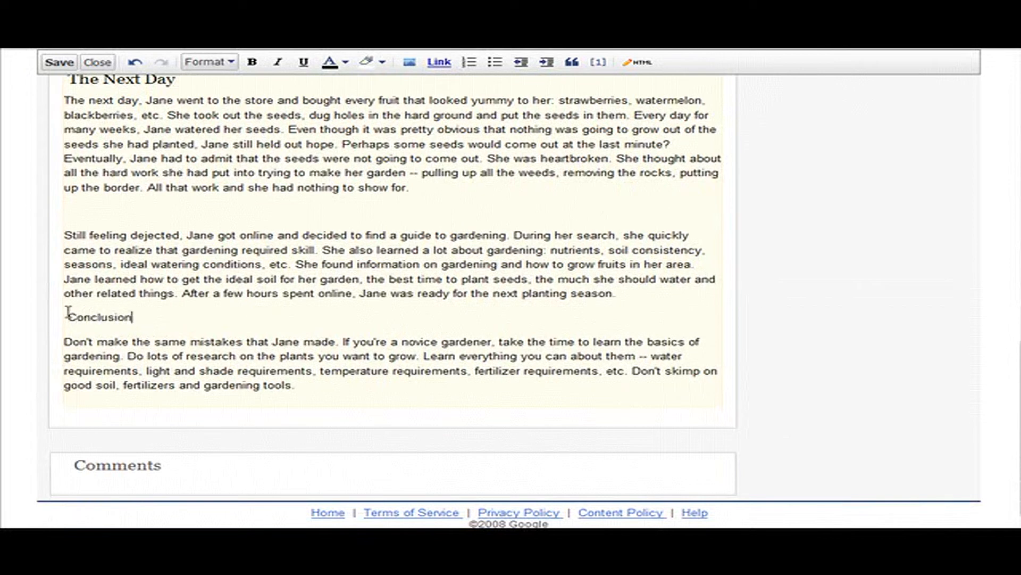
# Apply the Heading (H2) format to the line "Conclusion"
pyautogui.moveTo(66, 318); pyautogui.dragTo(126, 318)
pyautogui.scroll(15, 767, 312)
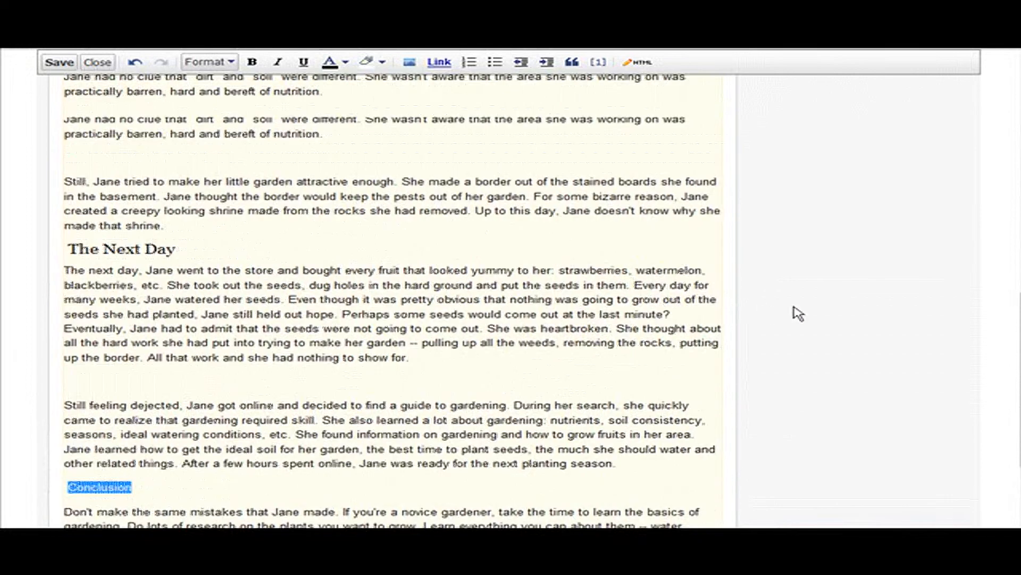
pyautogui.scroll(3, 400, 255)
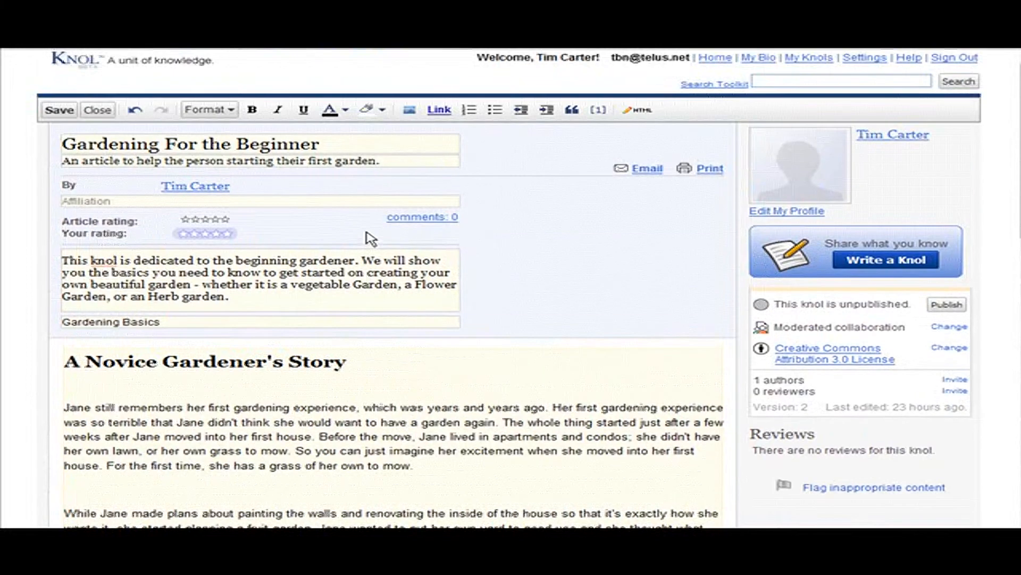
pyautogui.click(229, 110)
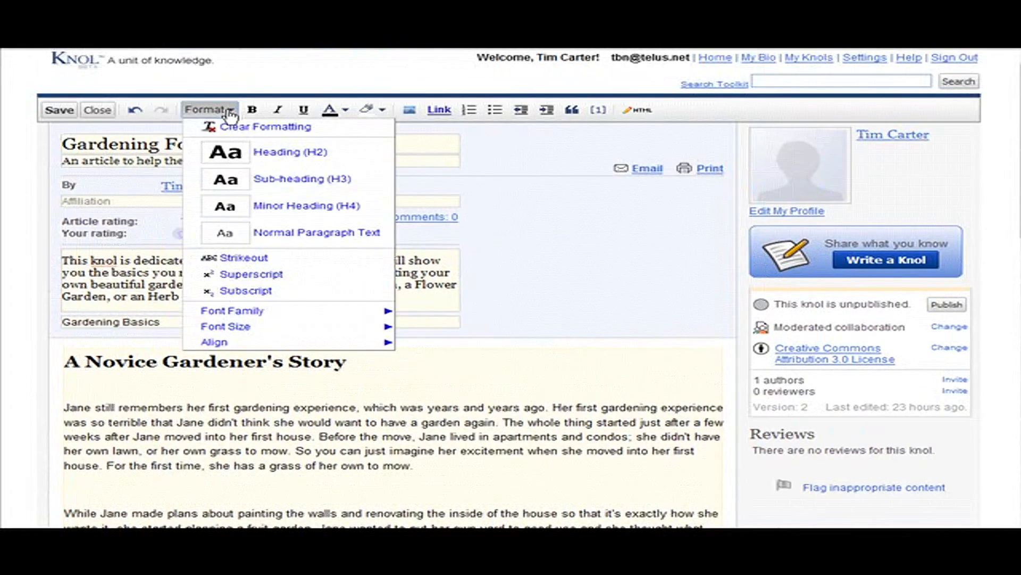
pyautogui.click(282, 153)
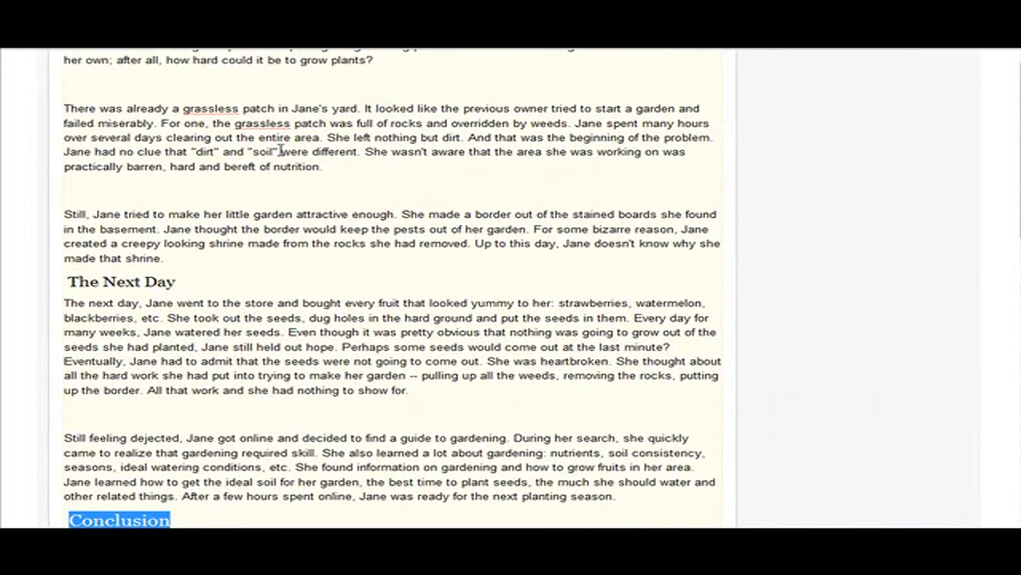
pyautogui.scroll(-2, 453, 346)
pyautogui.scroll(-1, 453, 346)
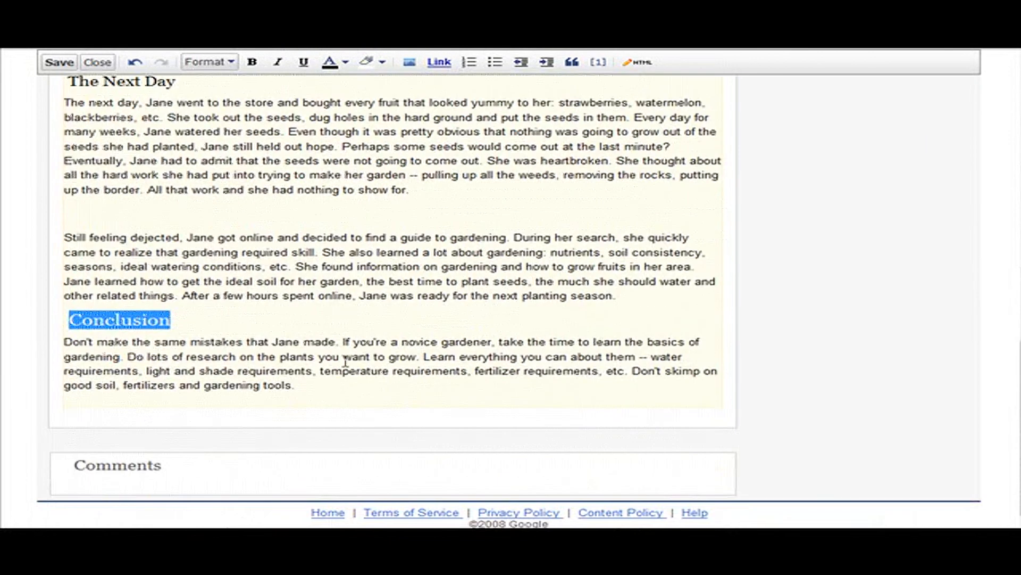
pyautogui.click(238, 326)
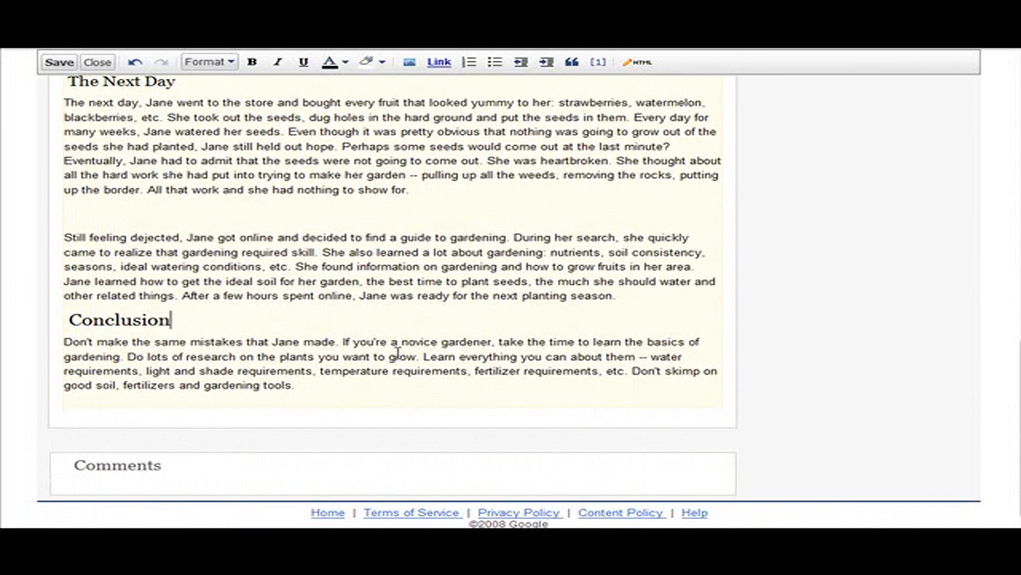
# Save the knol with its new headings
pyautogui.scroll(8, 633, 330)
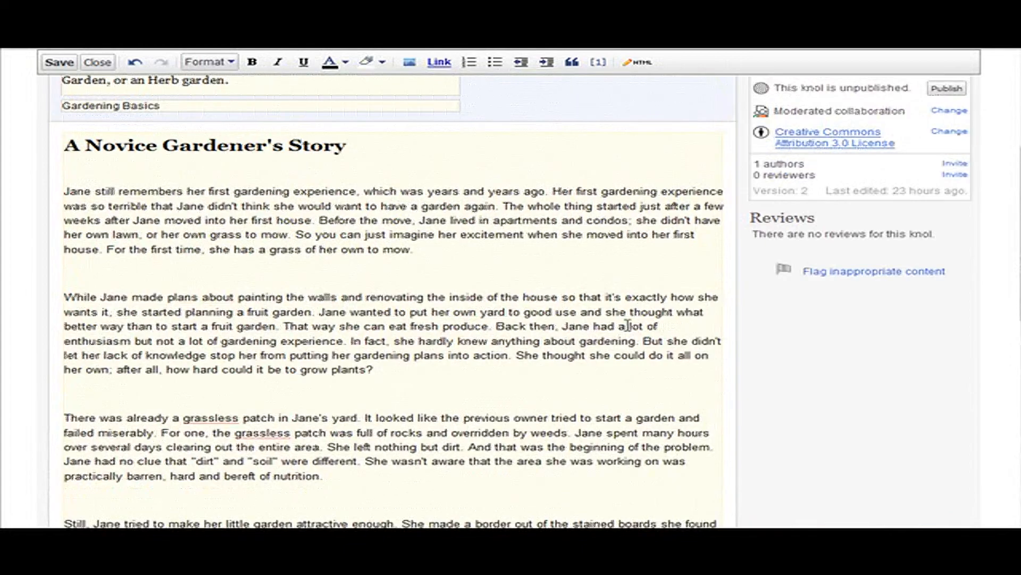
pyautogui.scroll(2, 633, 331)
pyautogui.scroll(3, 628, 324)
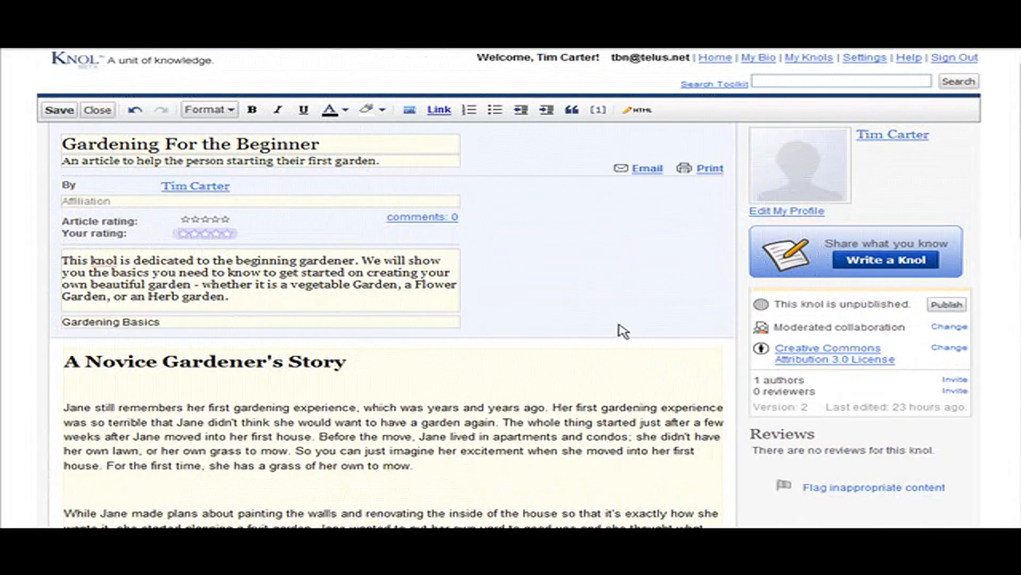
pyautogui.click(59, 110)
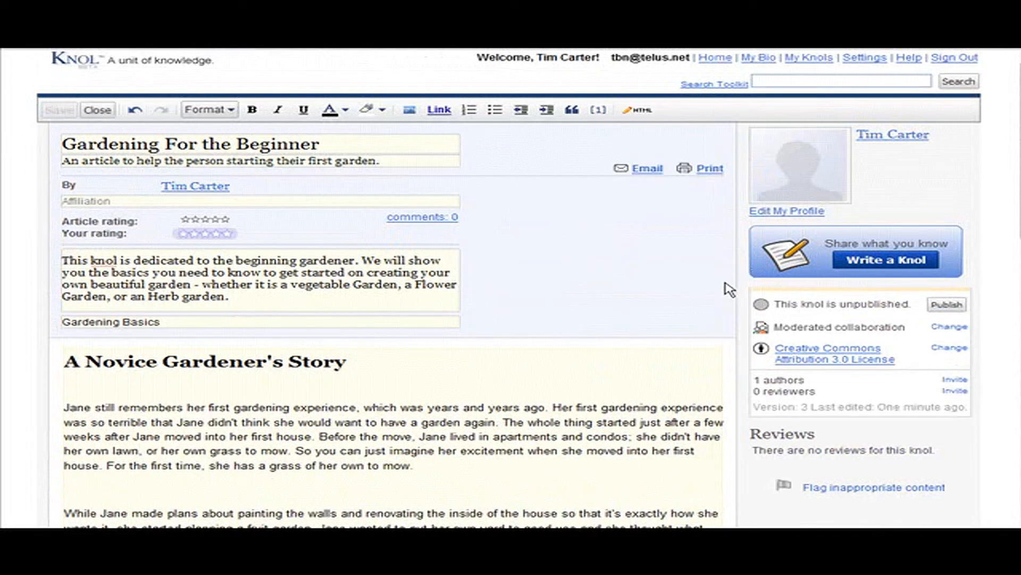
# Look over the start of the article and close the editor to view the knol page
pyautogui.scroll(-2, 729, 292)
pyautogui.scroll(-1, 654, 293)
pyautogui.scroll(-2, 654, 294)
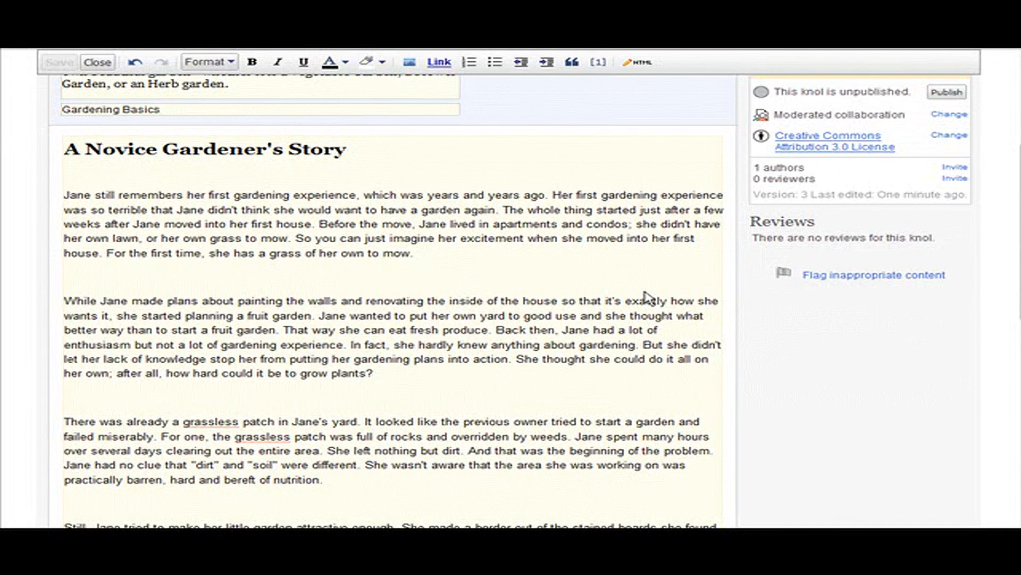
pyautogui.scroll(5, 645, 297)
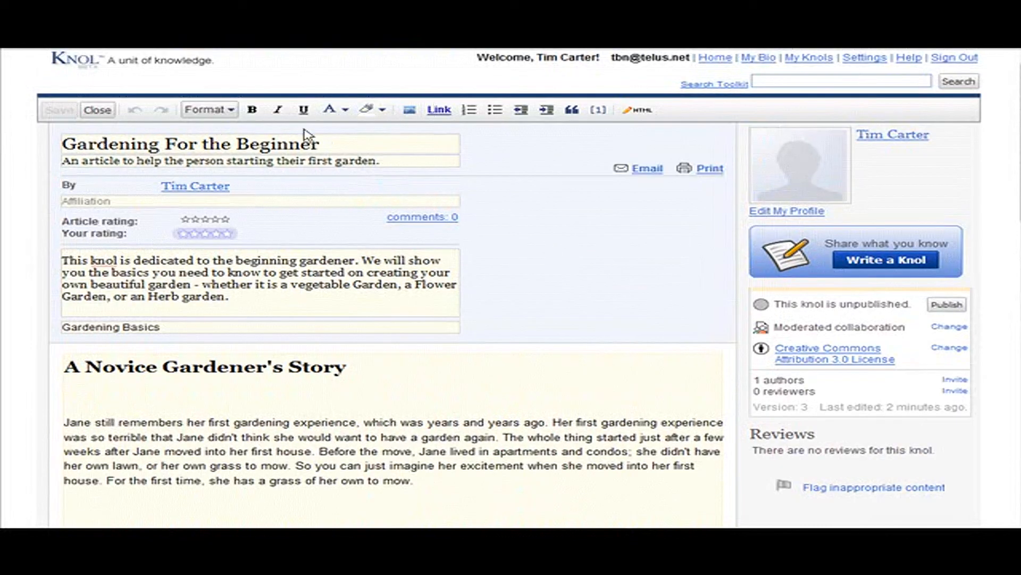
pyautogui.click(93, 110)
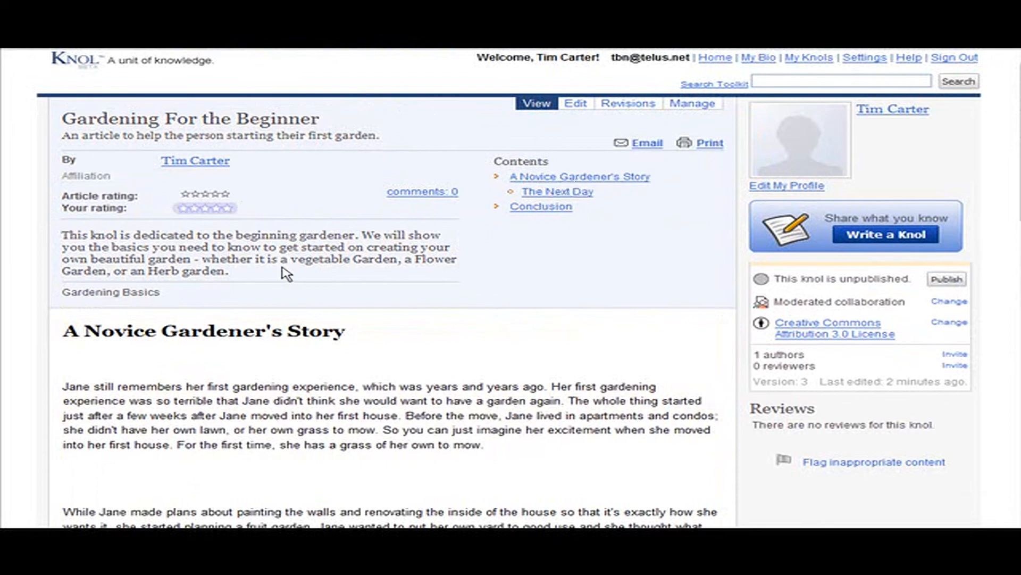
# Follow the "The Next Day" and "Conclusion" entries in the knol's Contents to check where they lead
pyautogui.click(573, 193)
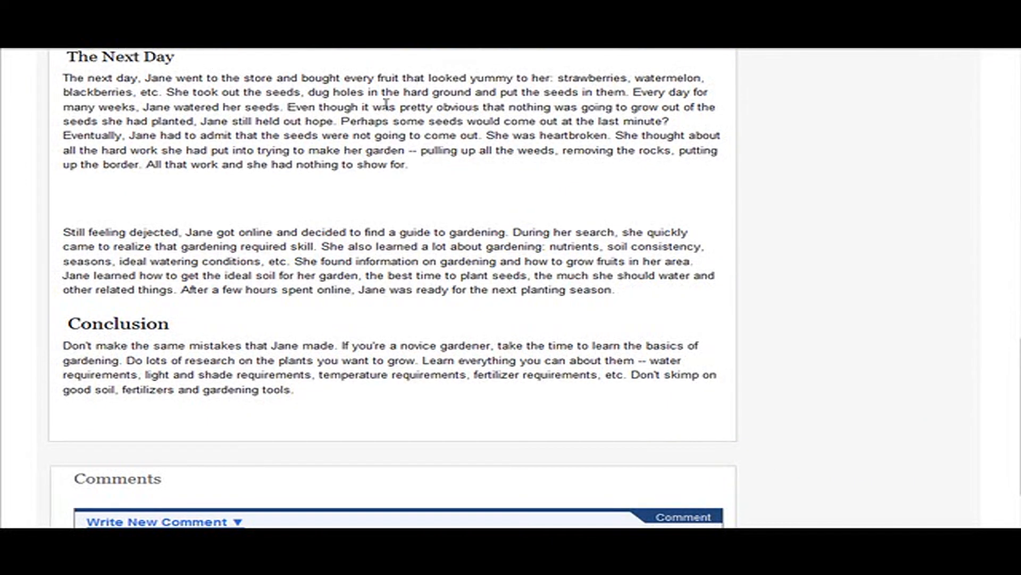
pyautogui.scroll(10, 814, 174)
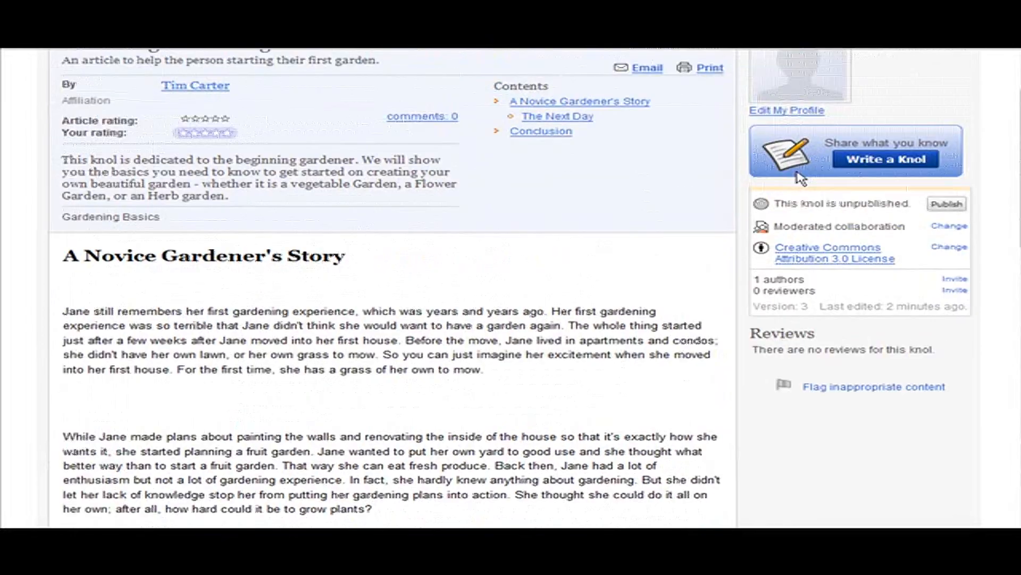
pyautogui.click(541, 88)
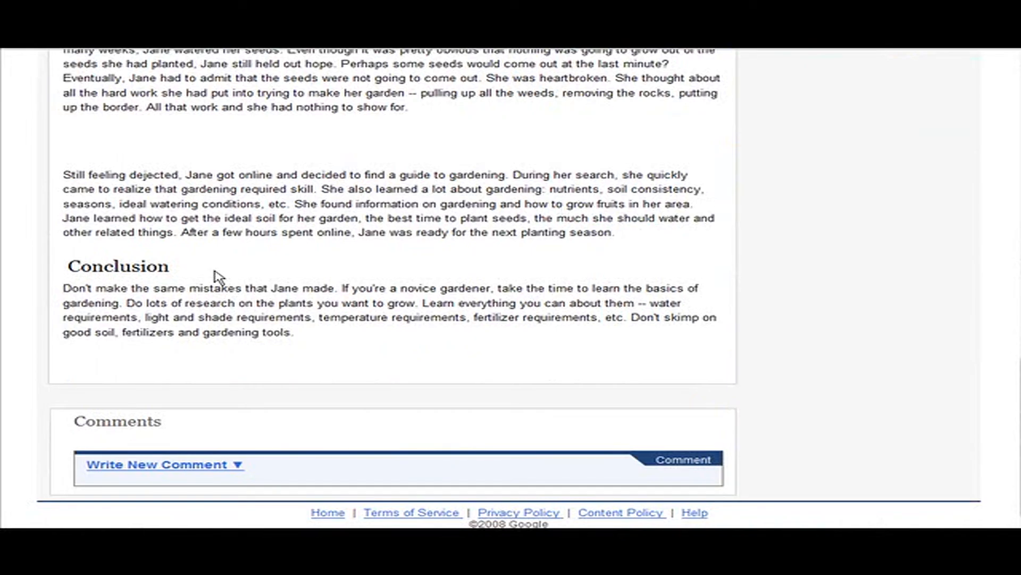
pyautogui.scroll(15, 615, 264)
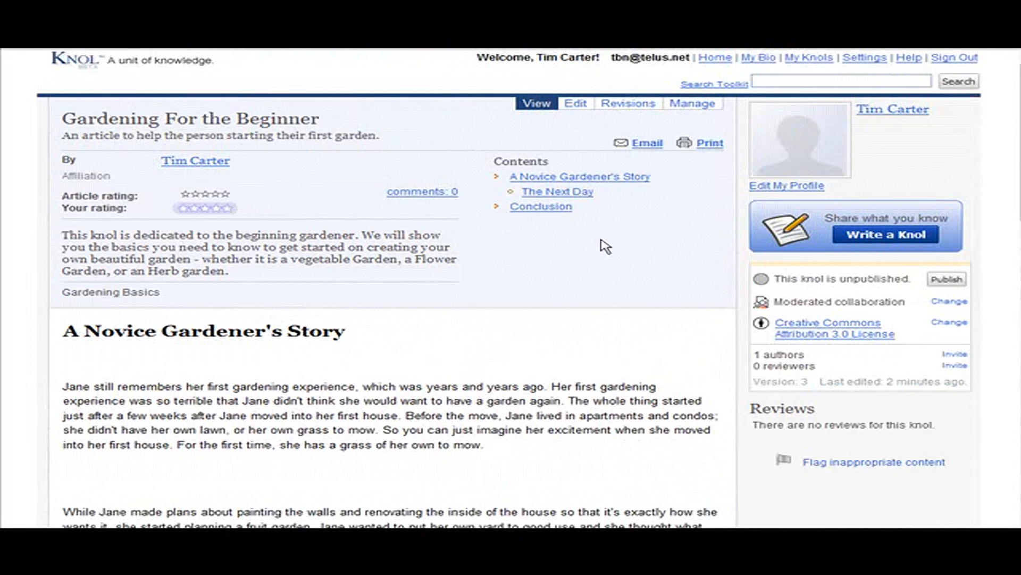
pyautogui.scroll(-4, 605, 247)
pyautogui.scroll(2, 606, 247)
pyautogui.scroll(2, 608, 247)
pyautogui.scroll(-1, 427, 318)
pyautogui.scroll(1, 447, 301)
# Reopen the knol for editing and paste "For more information on gardening see my gardening blog by clicking this link" below the Conclusion paragraph
pyautogui.click(580, 103)
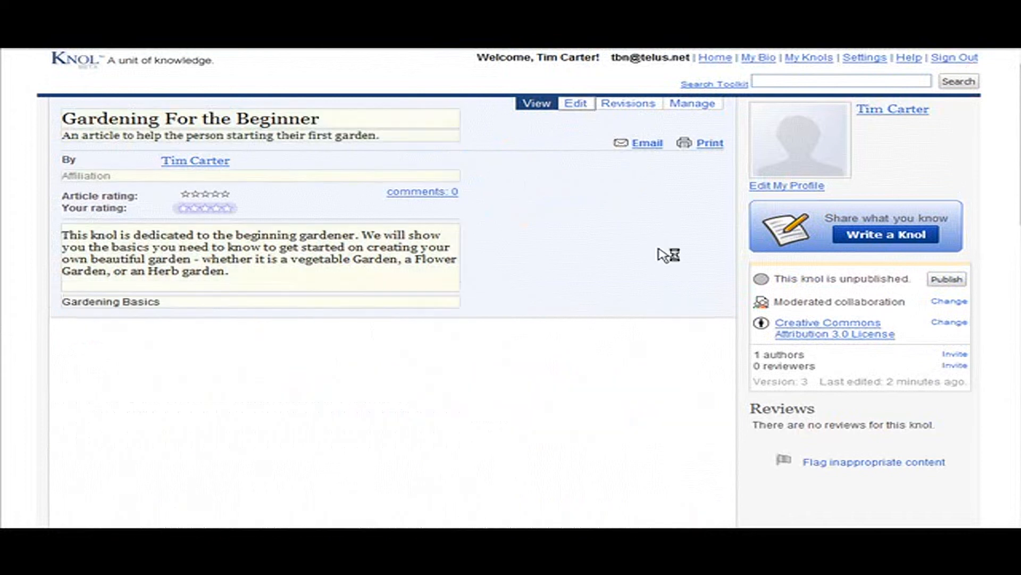
pyautogui.scroll(-10, 729, 244)
pyautogui.scroll(-5, 340, 293)
pyautogui.click(319, 380)
pyautogui.press('Return')
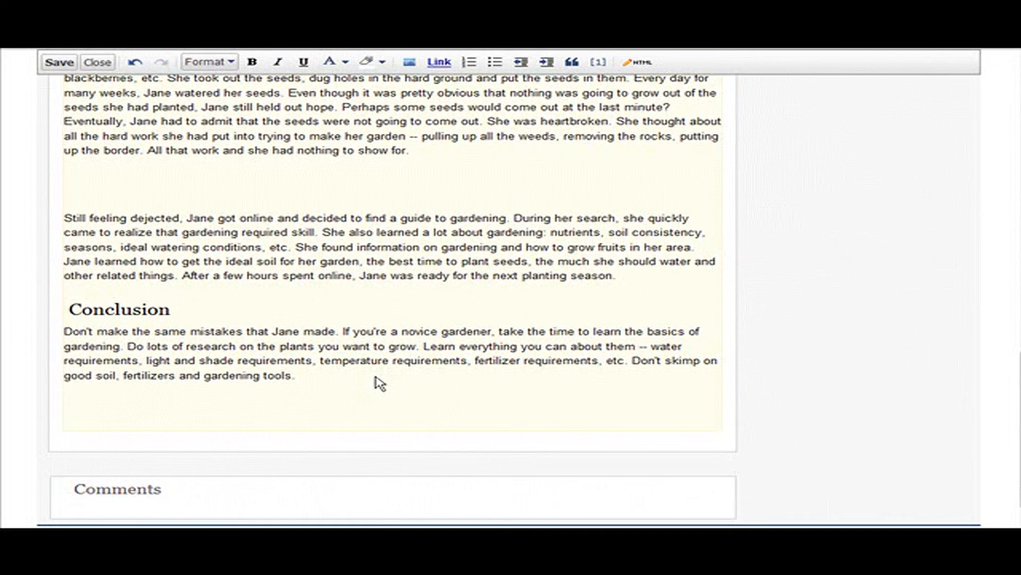
pyautogui.press('Return')
pyautogui.write('For more information on gardening see my gardening blog by clicking this link')
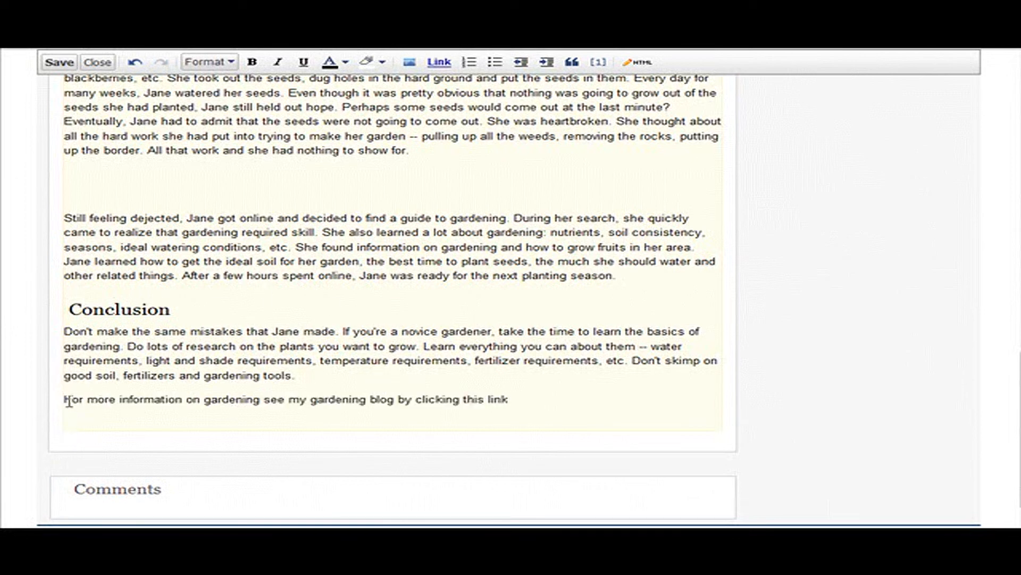
pyautogui.moveTo(64, 399); pyautogui.dragTo(518, 404)
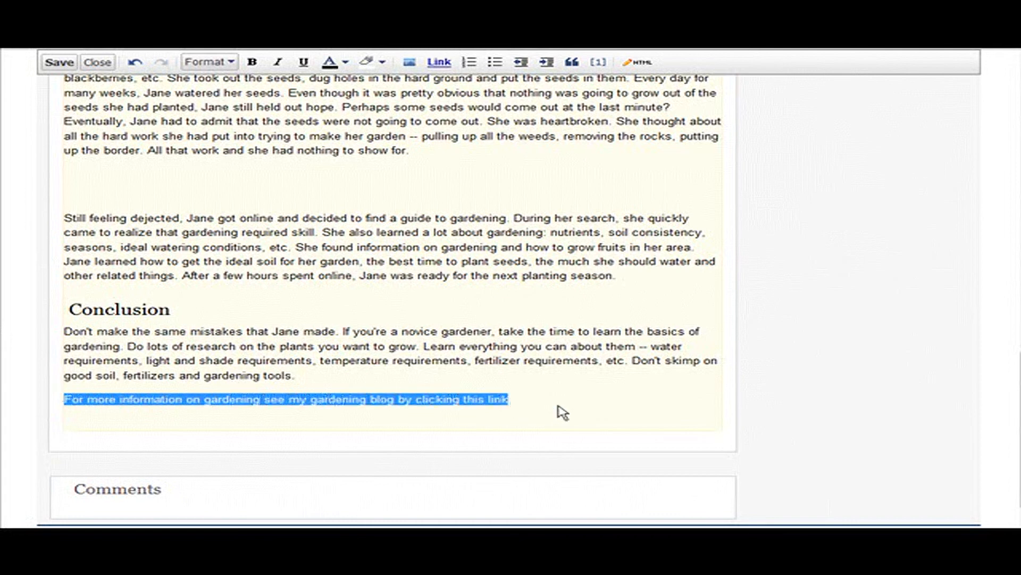
pyautogui.scroll(15, 832, 421)
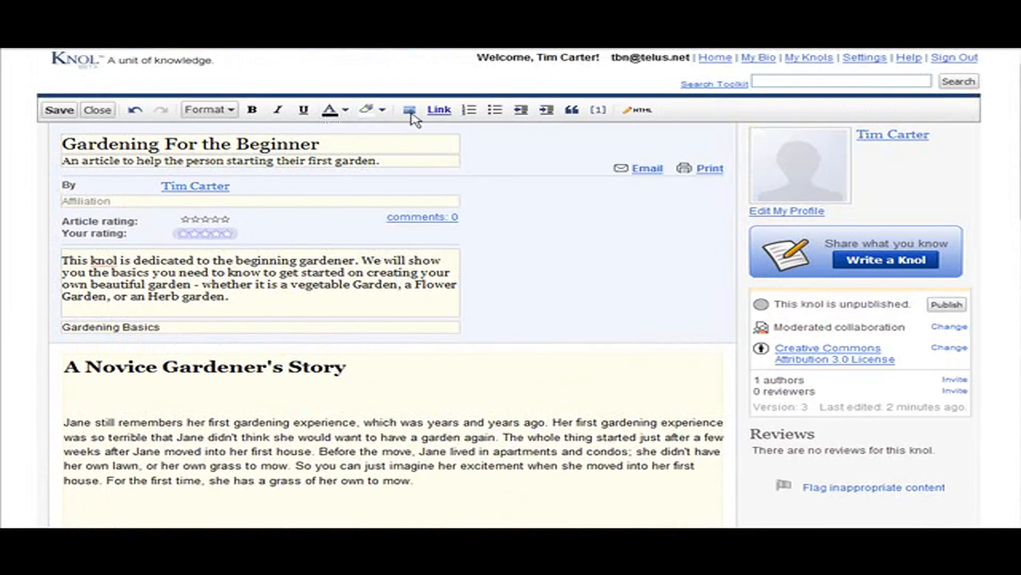
pyautogui.click(437, 112)
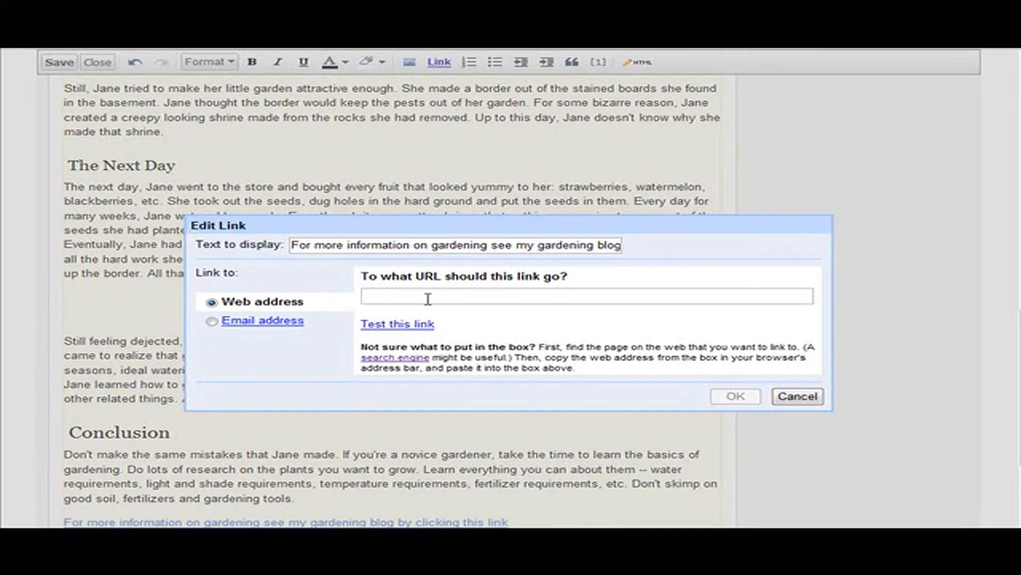
pyautogui.click(389, 294)
pyautogui.write('http://beautifullawnandgarden.info/')
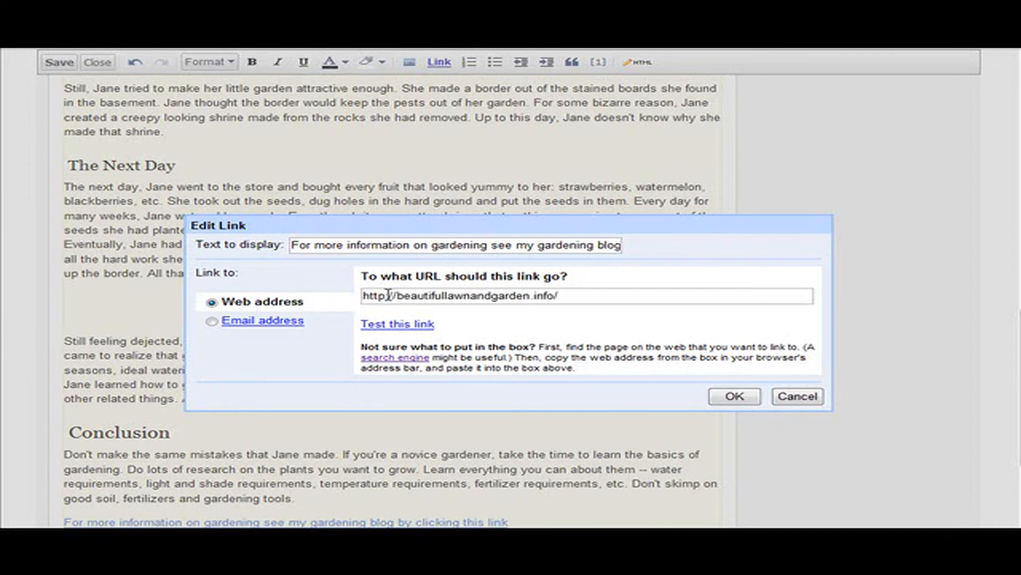
# Test the link, look over the gardening blog page it leads to, and close that window
pyautogui.click(402, 325)
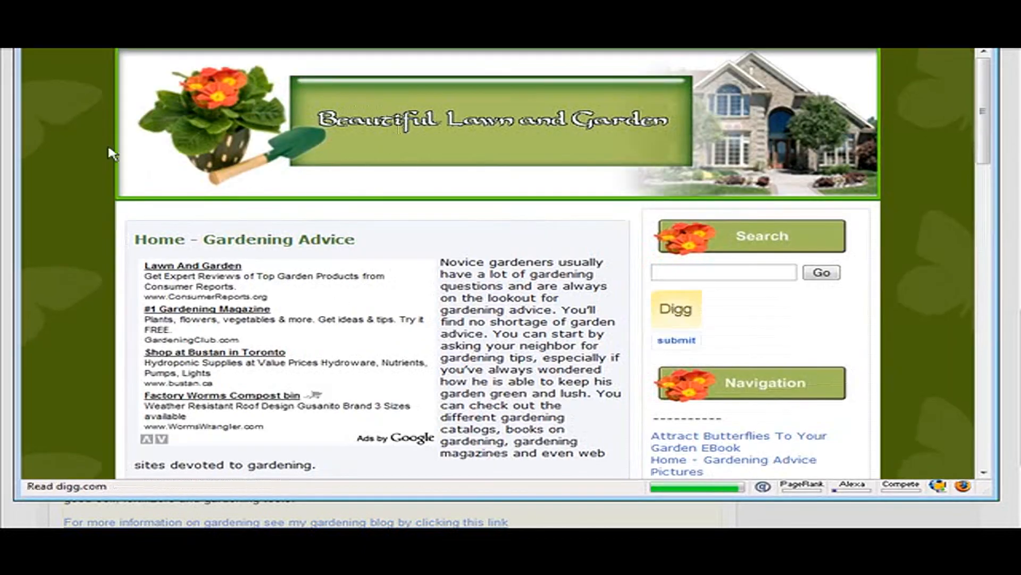
pyautogui.scroll(-4, 634, 240)
pyautogui.scroll(4, 614, 270)
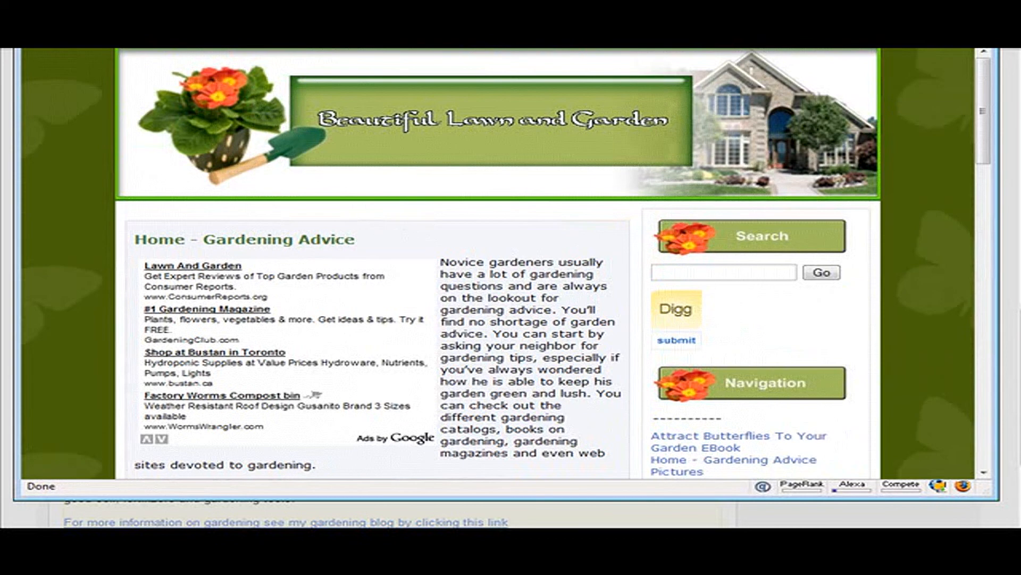
pyautogui.hotkey('alt', 'F4')
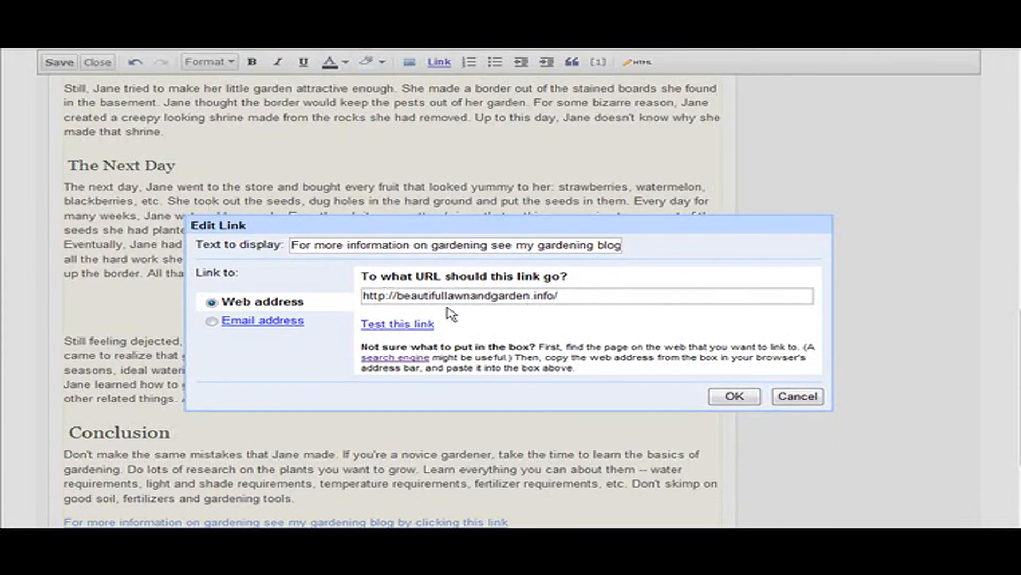
# Apply the link to the closing sentence and check it at the end of the article
pyautogui.click(744, 400)
pyautogui.scroll(-3, 318, 398)
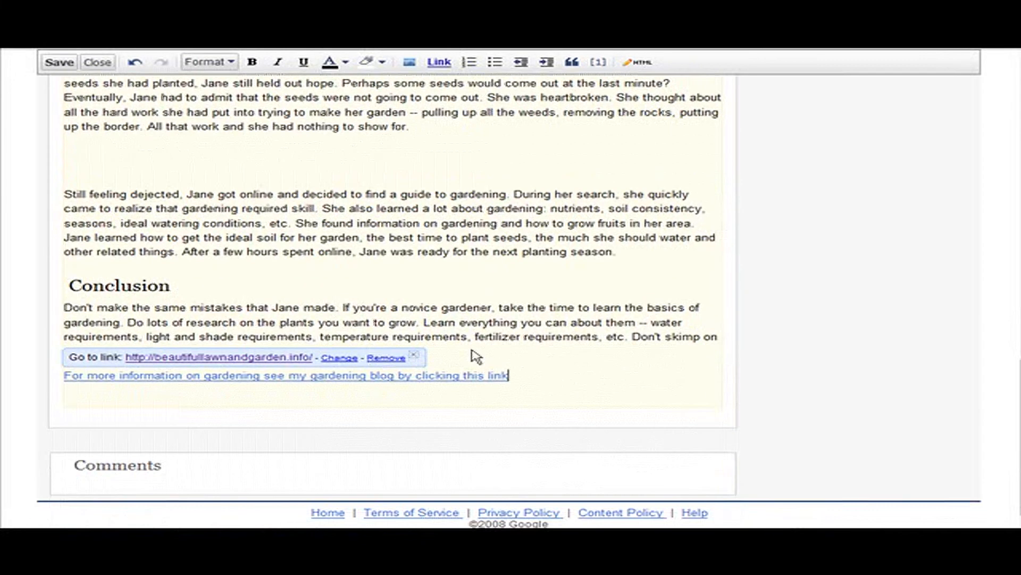
pyautogui.click(284, 423)
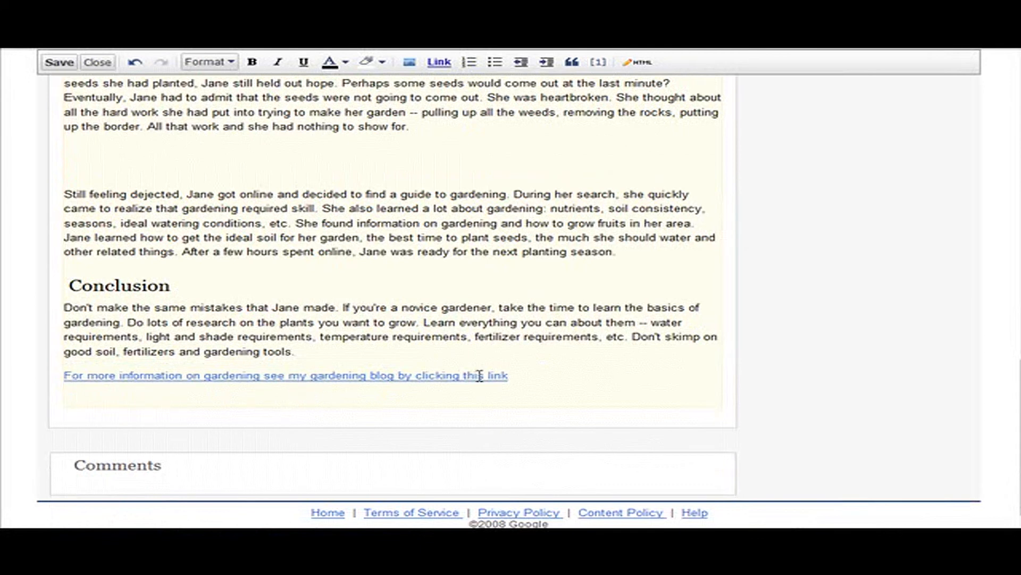
pyautogui.scroll(9, 580, 385)
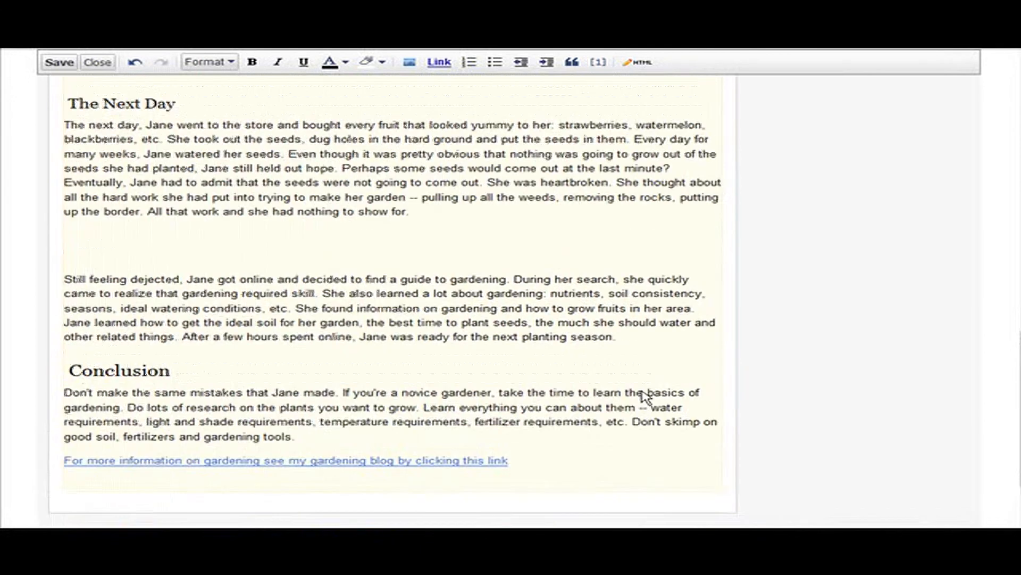
pyautogui.scroll(10, 612, 394)
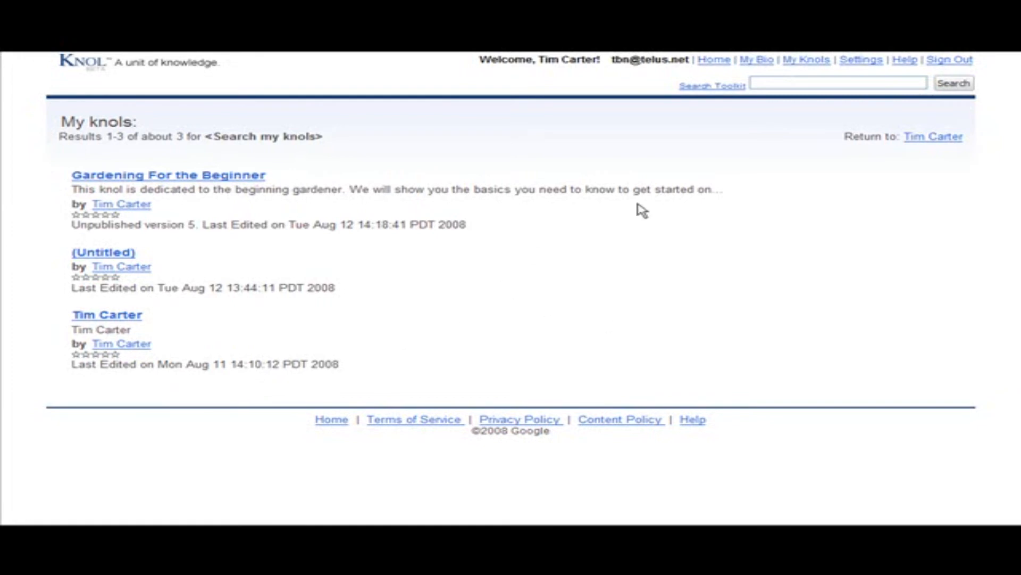
# Replace the bio knol's placeholder text with the copied greeting about sharing knowledge of Golf, Gardening, Computers and Internet Business, and save it
pyautogui.click(759, 60)
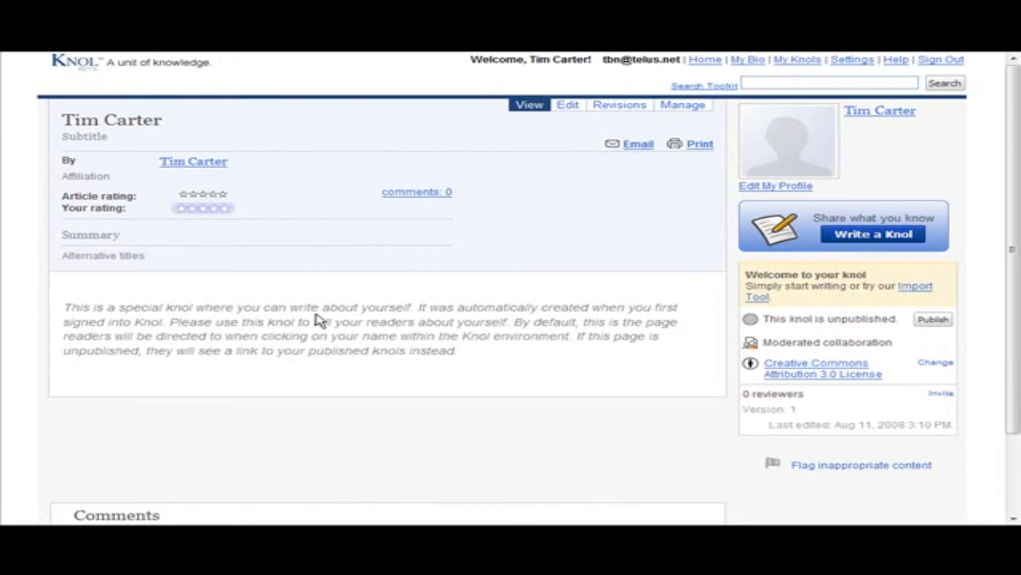
pyautogui.click(567, 104)
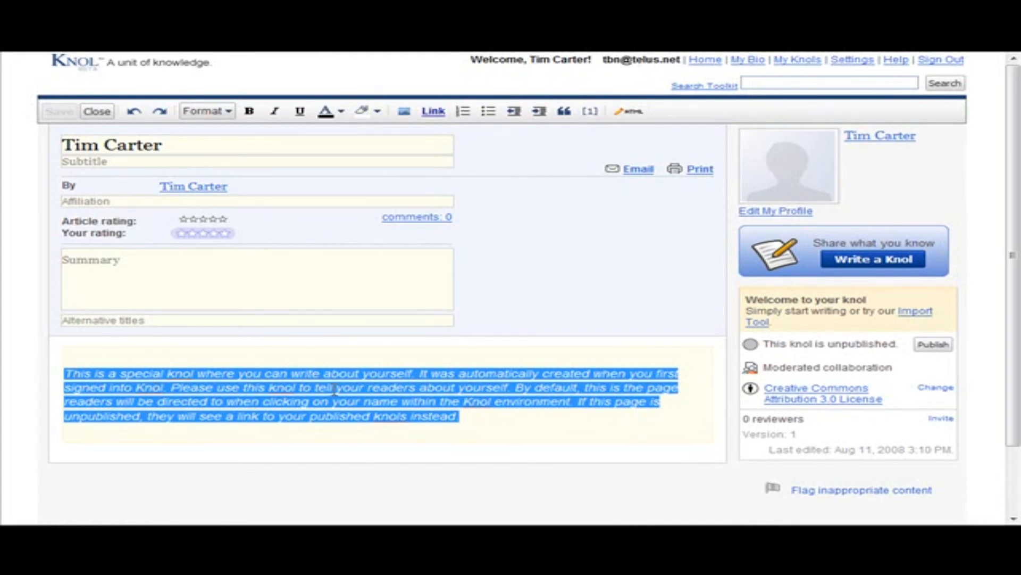
pyautogui.write('Hi.  I like to share knowledge about things such as Golf, Gardening, Computers and Internet Business. That is why I started writing Knols. I hope you enjoy reading my knowls.')
pyautogui.scroll(-3, 531, 417)
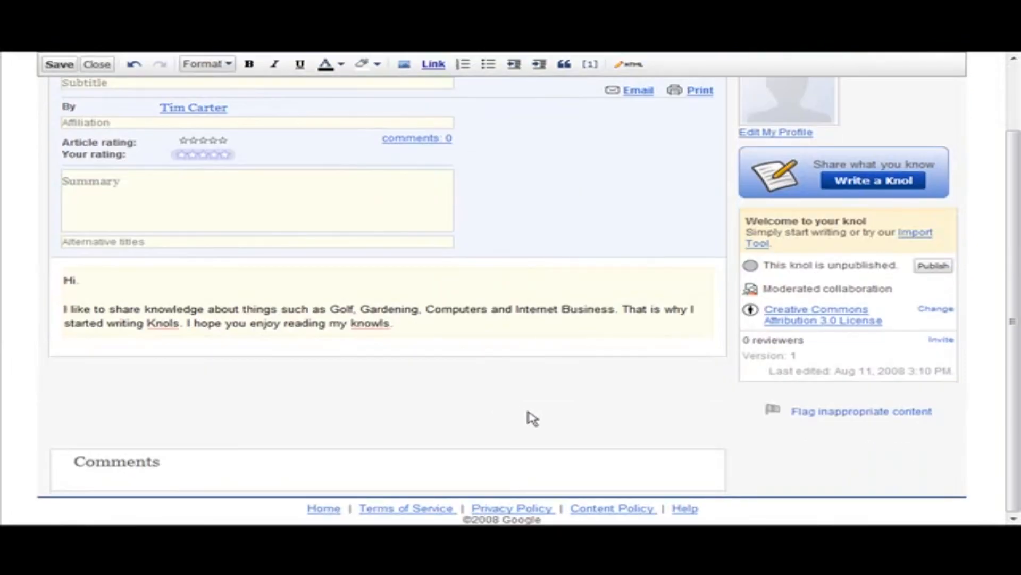
pyautogui.scroll(3, 535, 417)
pyautogui.click(59, 110)
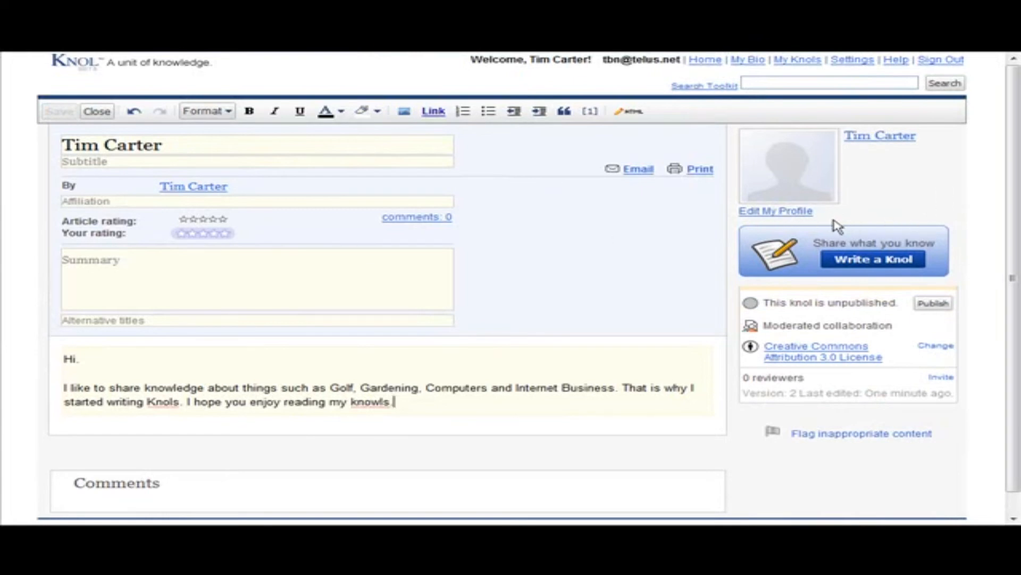
pyautogui.click(778, 212)
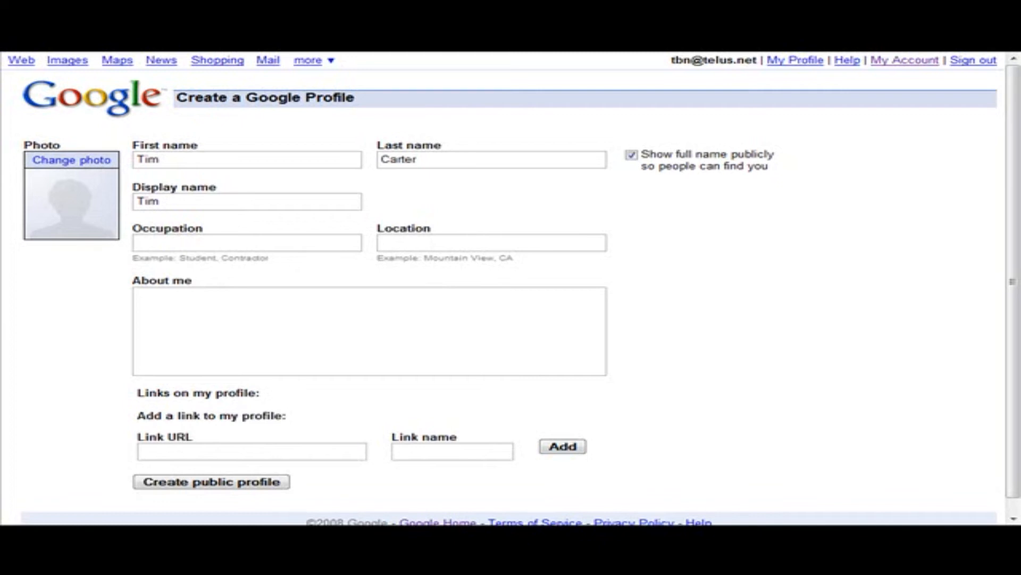
pyautogui.click(187, 450)
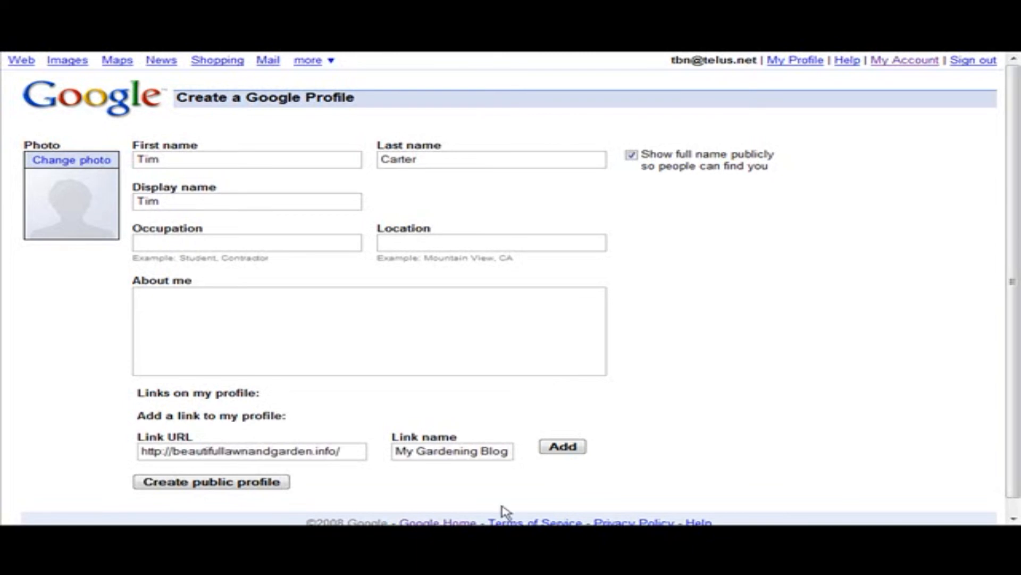
pyautogui.click(554, 452)
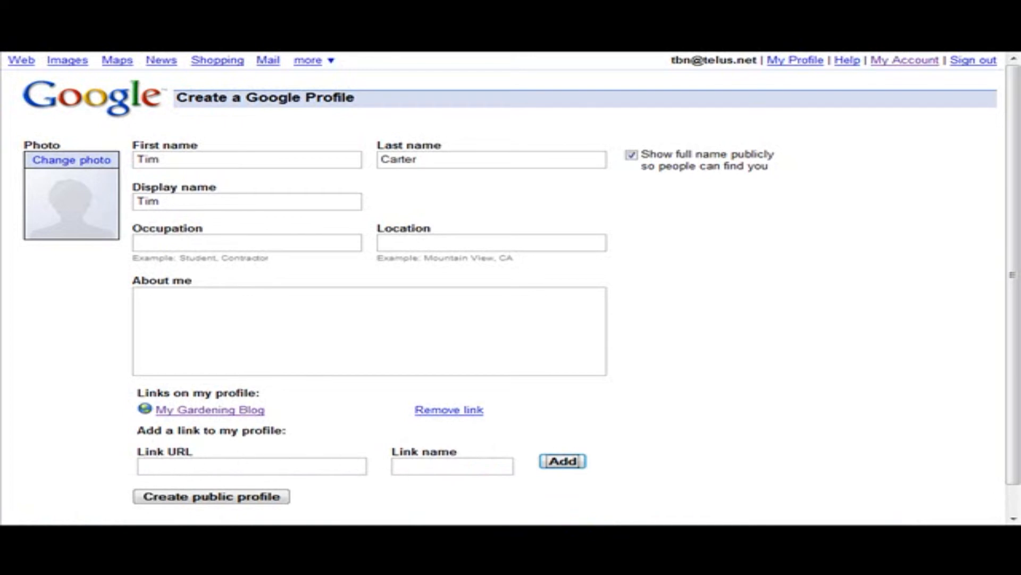
# Look at the profile photo upload options without adding a picture, and create the public profile
pyautogui.click(62, 199)
pyautogui.click(98, 202)
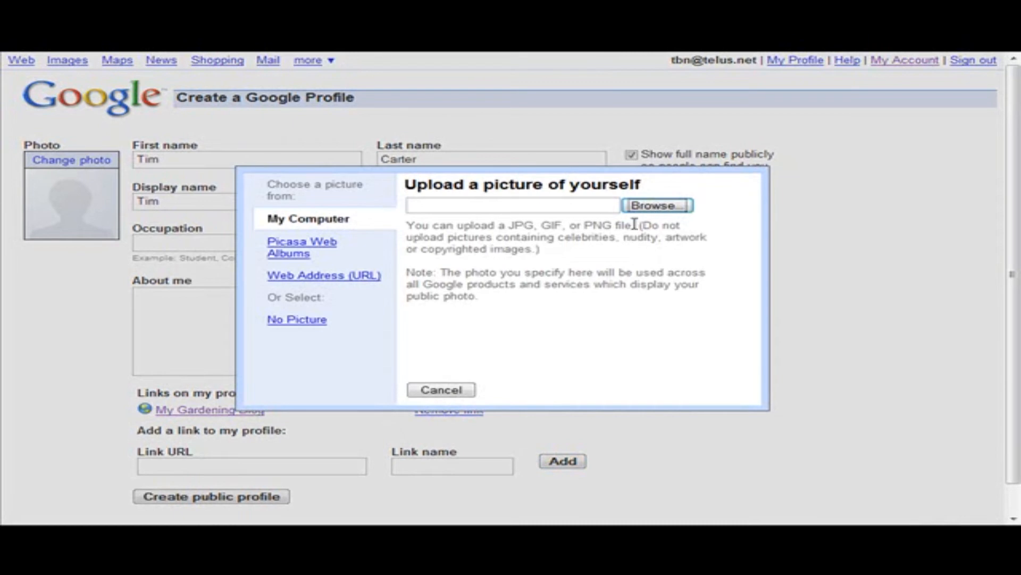
pyautogui.click(441, 392)
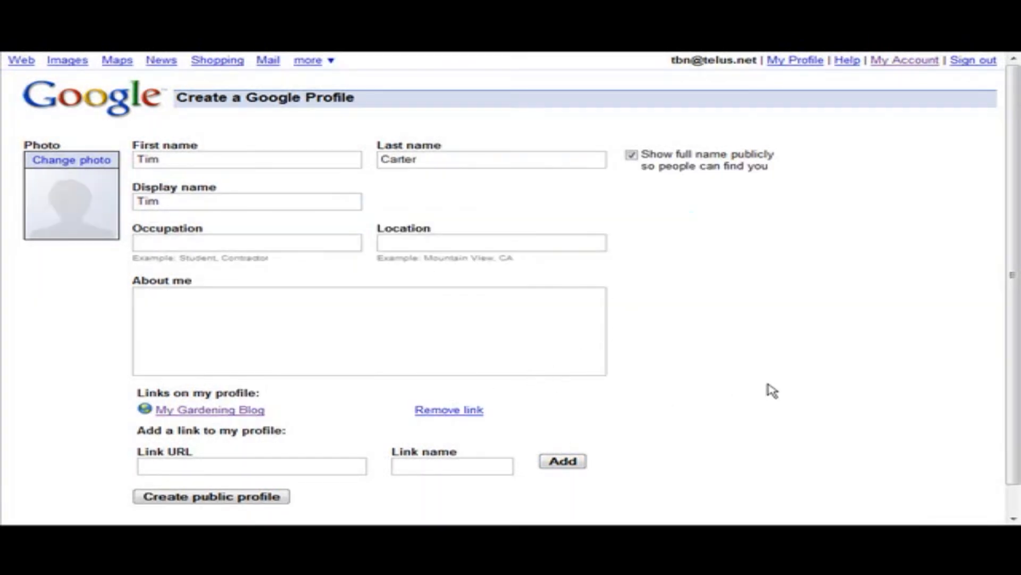
pyautogui.scroll(-1, 766, 394)
pyautogui.click(211, 468)
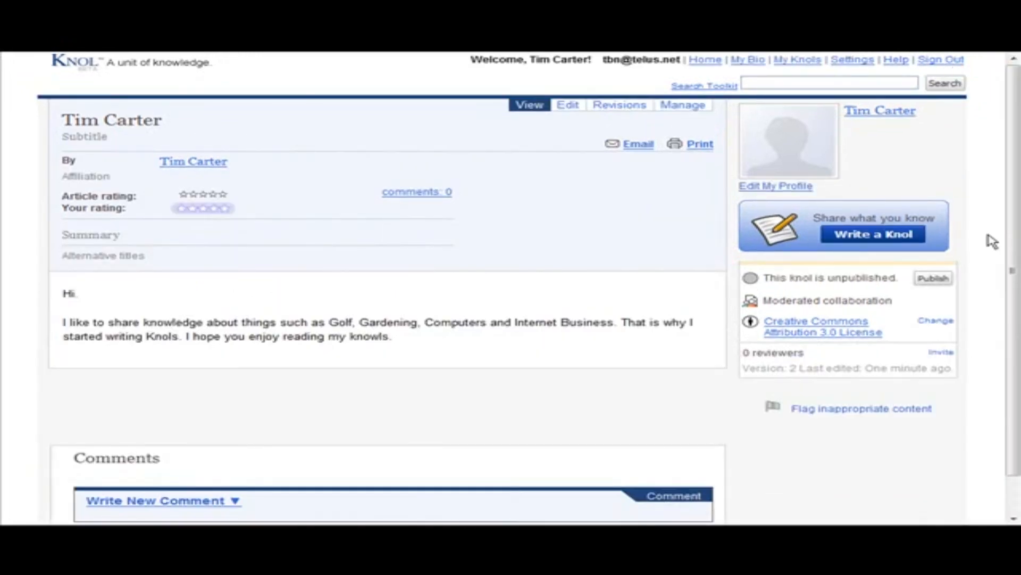
# Open the global knol settings and read through the details of the Creative Commons Attribution 3.0 License
pyautogui.click(854, 61)
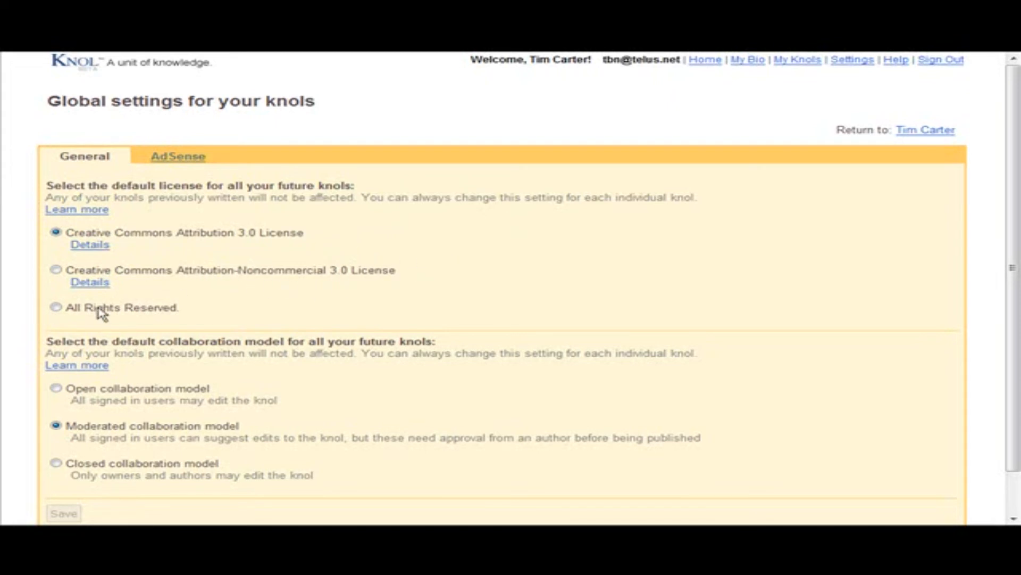
pyautogui.click(94, 246)
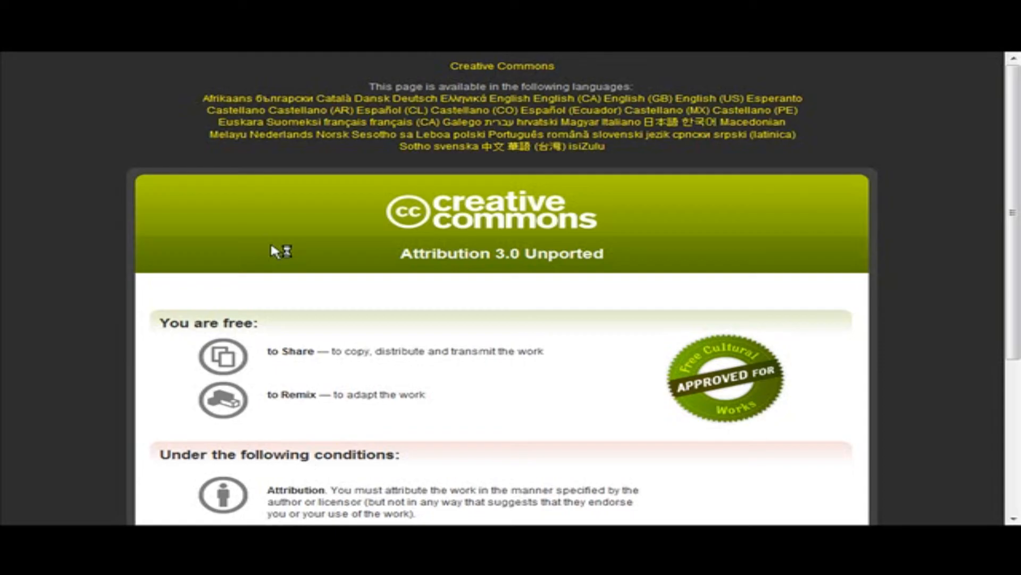
pyautogui.scroll(-2, 577, 335)
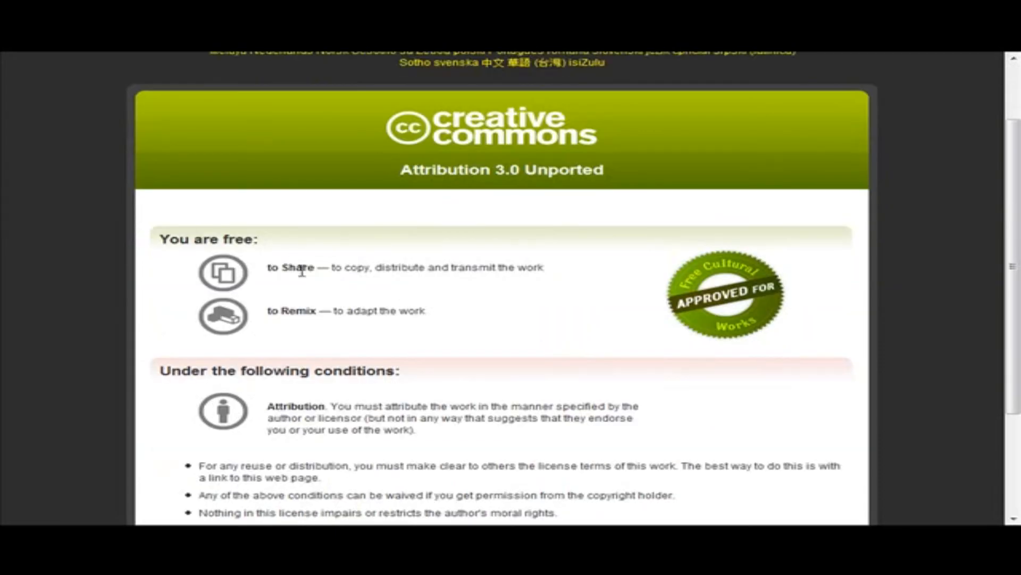
pyautogui.scroll(-3, 465, 359)
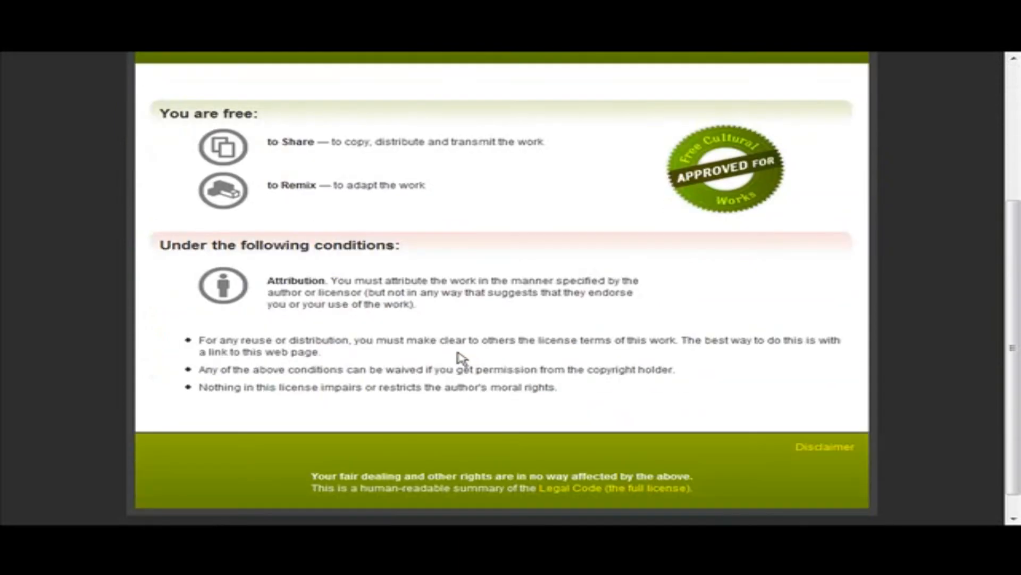
pyautogui.scroll(5, 458, 356)
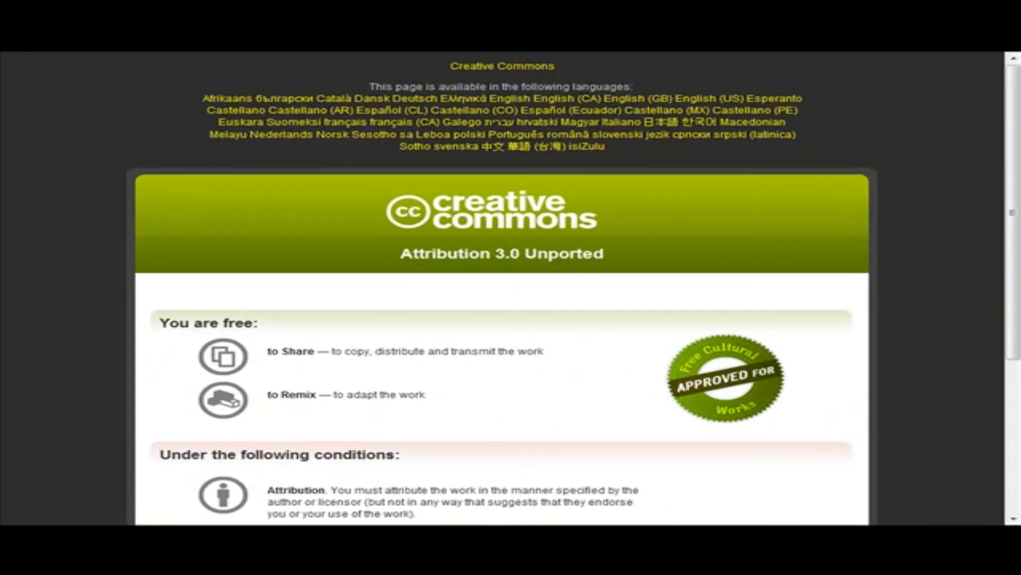
pyautogui.hotkey('ctrl', 'w')
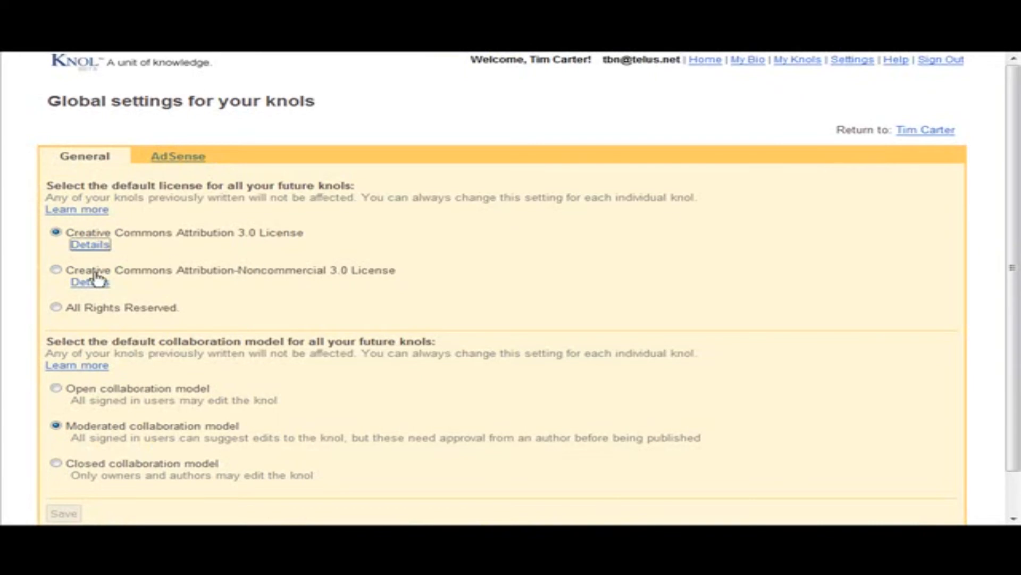
# Select All Rights Reserved as the default license for all future knols
pyautogui.click(56, 307)
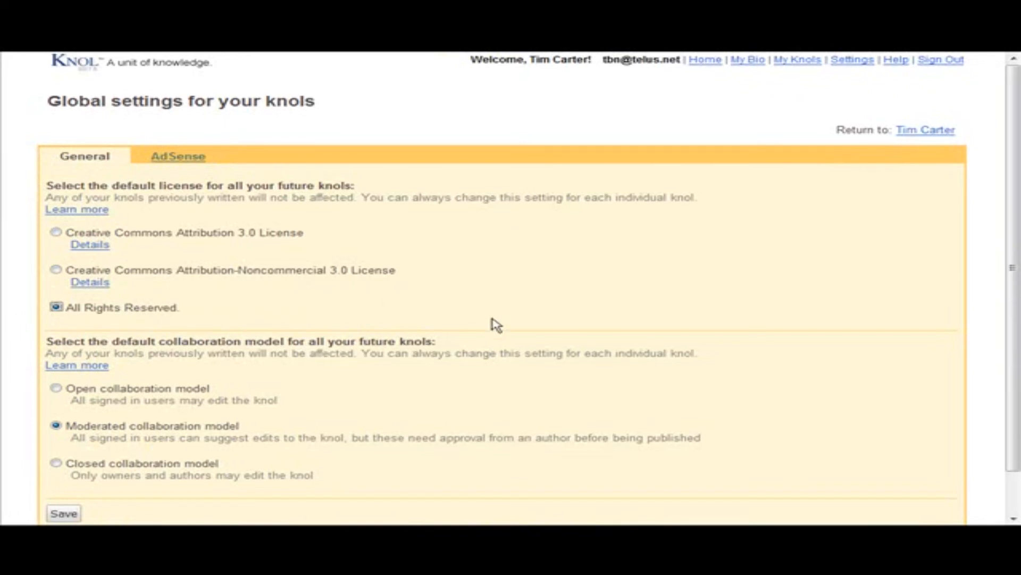
pyautogui.scroll(-1, 495, 322)
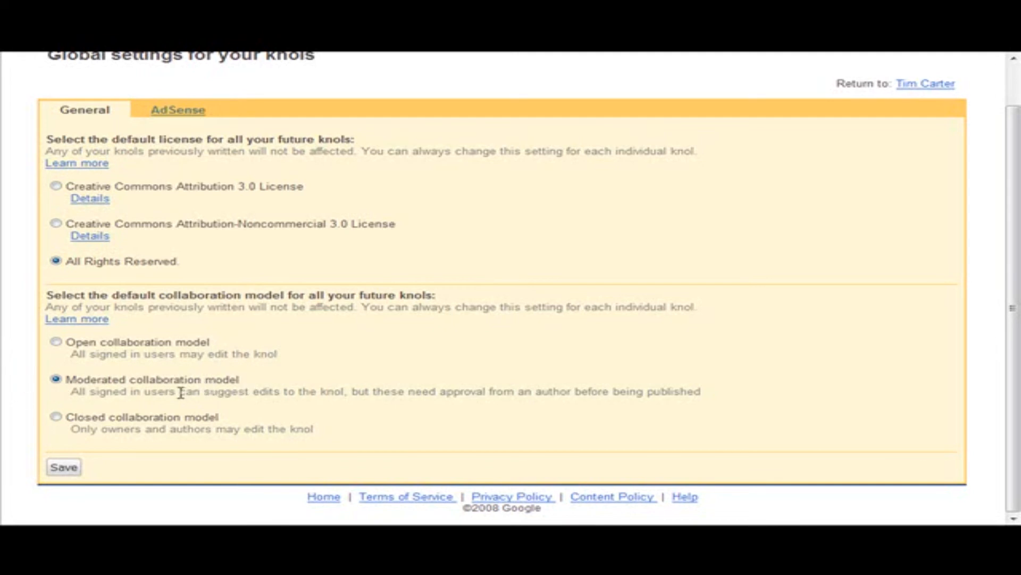
# Associate an existing Google AdSense account with Knol using its email address and postal code
pyautogui.click(178, 111)
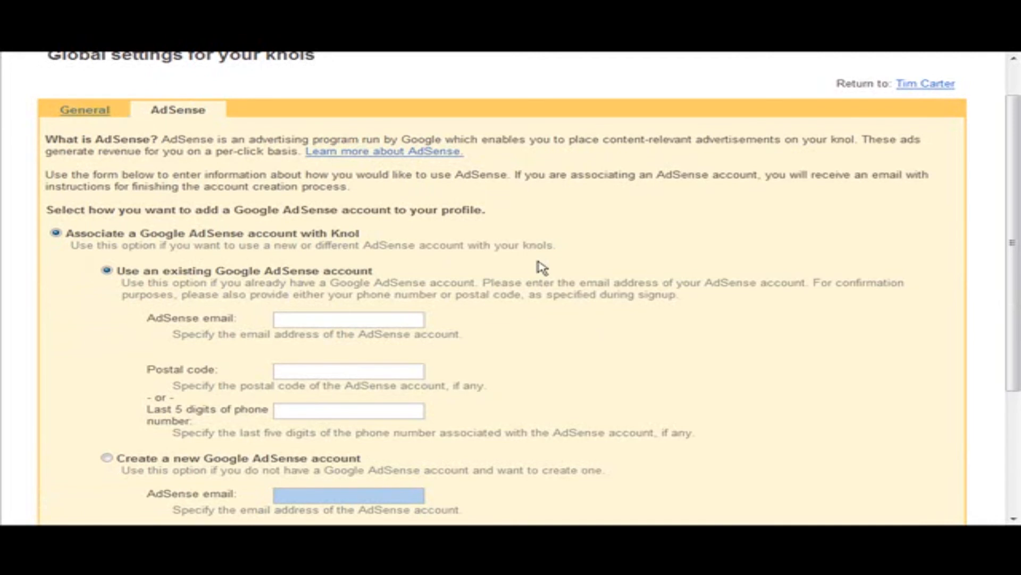
pyautogui.scroll(-3, 366, 250)
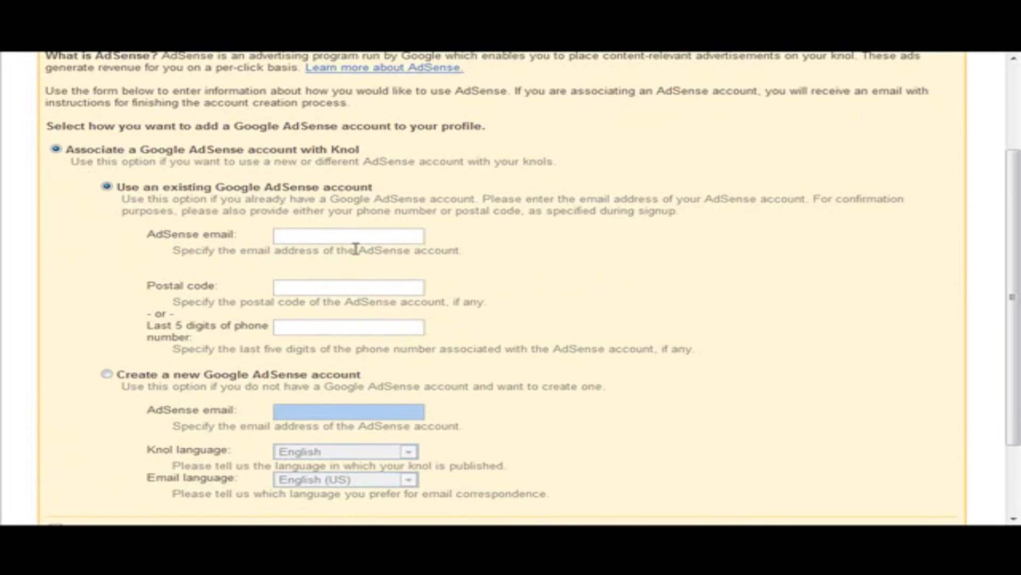
pyautogui.scroll(-3, 331, 249)
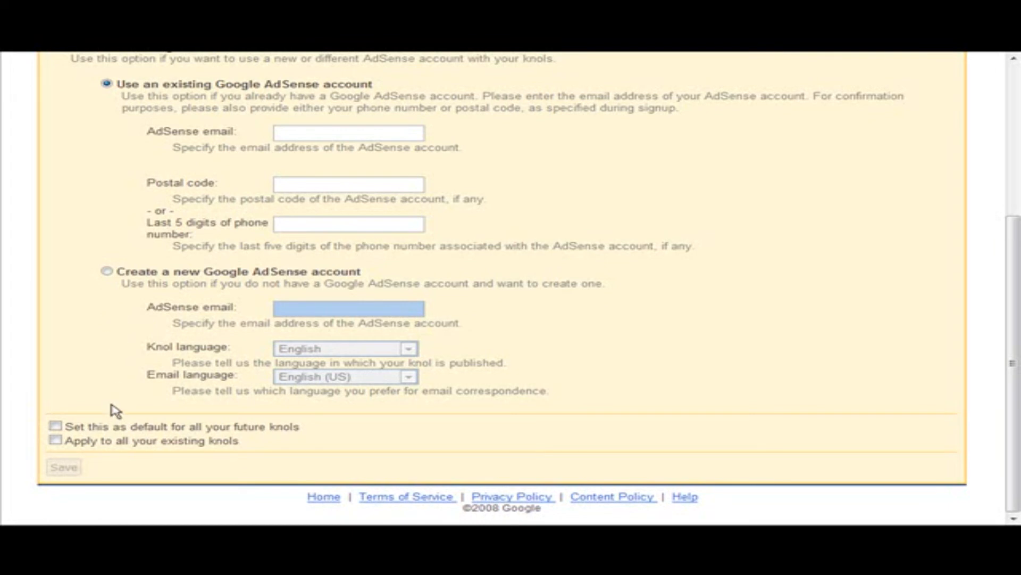
pyautogui.scroll(5, 114, 410)
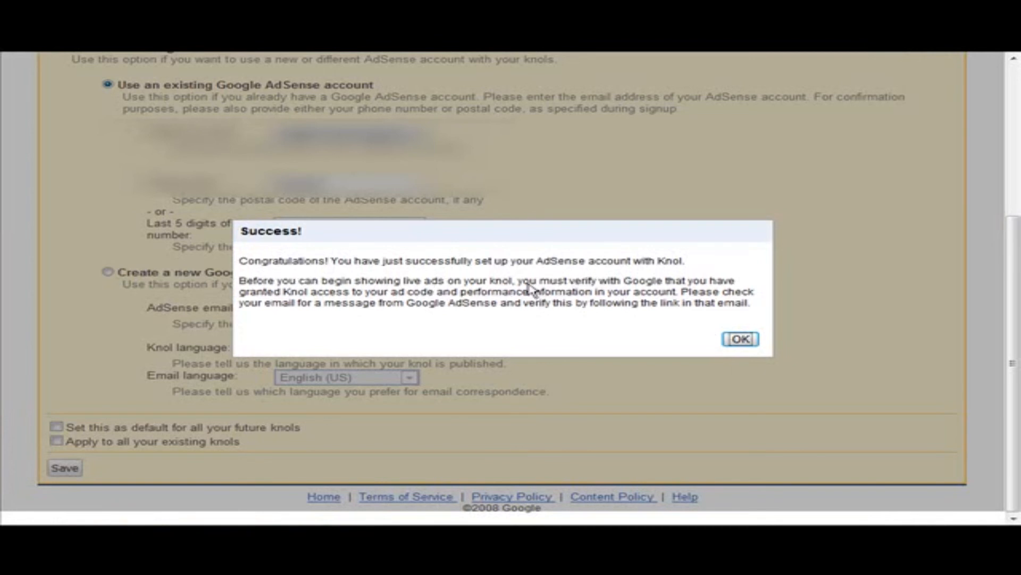
pyautogui.click(741, 340)
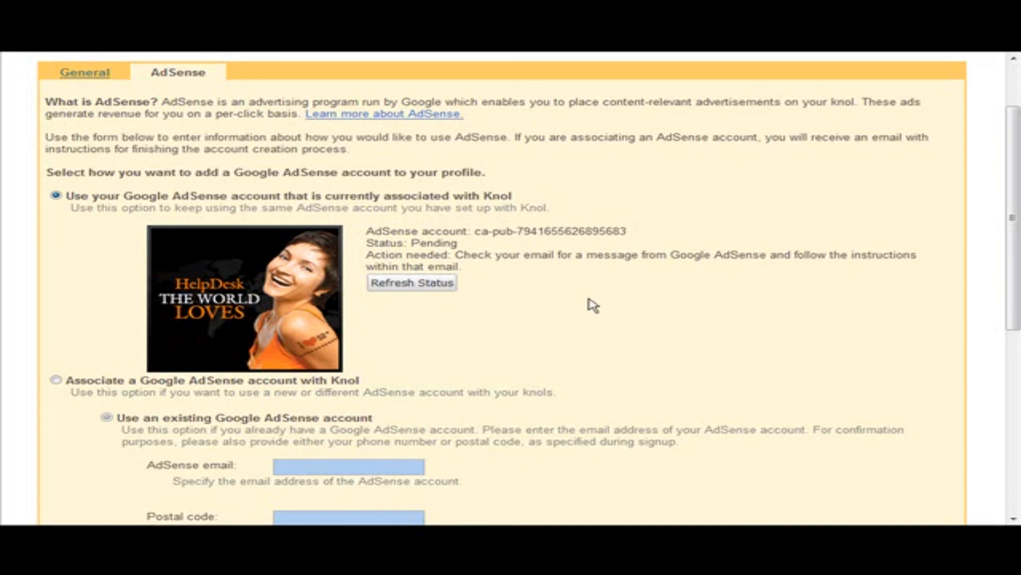
pyautogui.scroll(3, 586, 305)
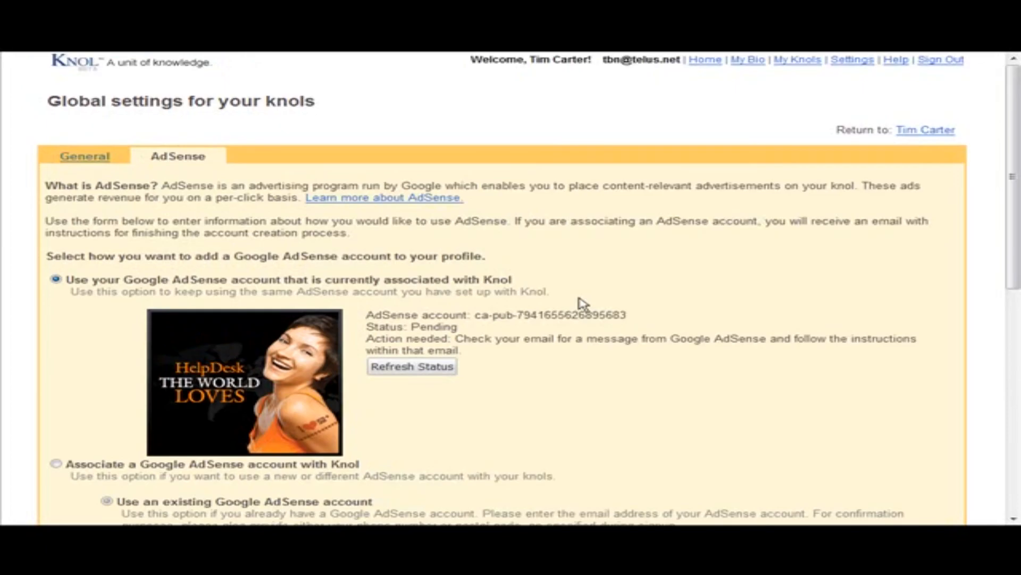
# Set the default license for all future knols to All Rights Reserved and save the global settings
pyautogui.click(91, 159)
pyautogui.scroll(-2, 583, 294)
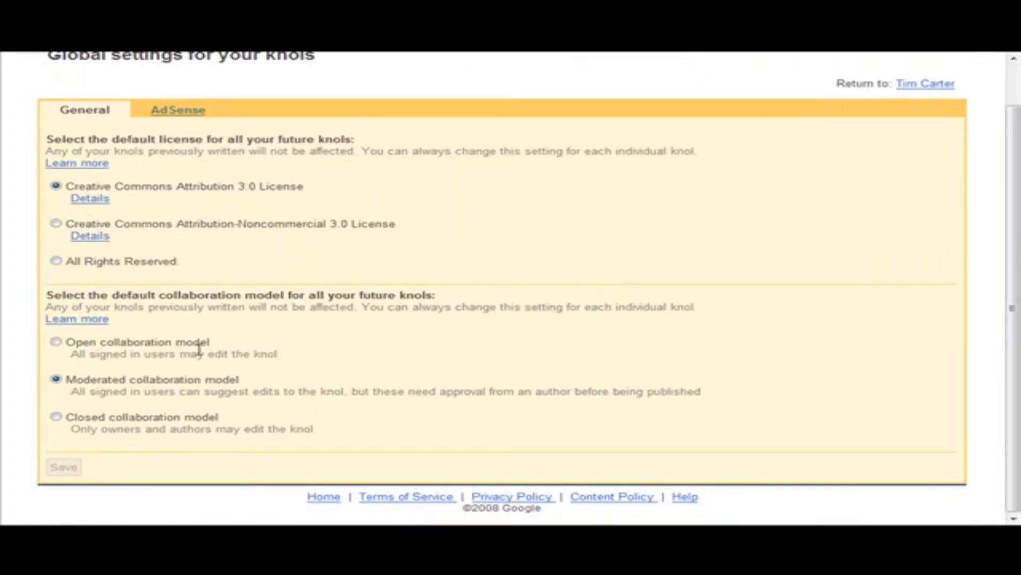
pyautogui.click(56, 262)
pyautogui.click(63, 468)
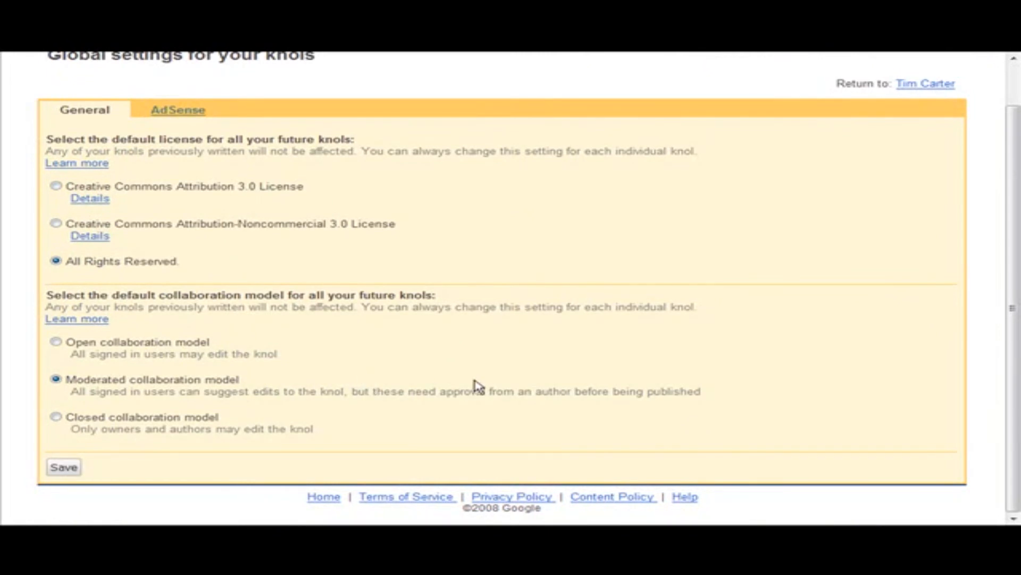
pyautogui.scroll(1, 479, 381)
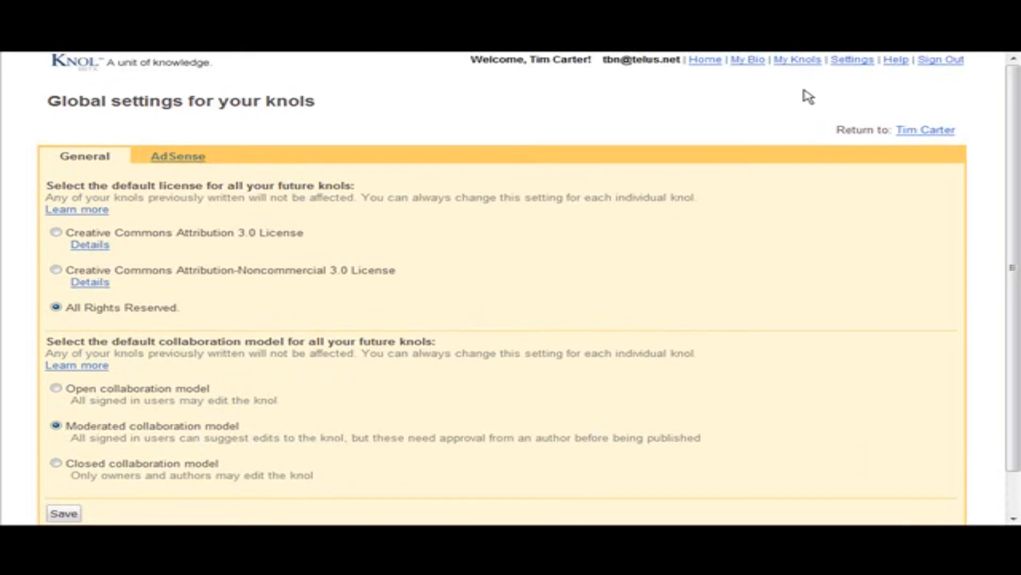
# Open the settings of the "Gardening For the Beginner" knol and set its license to All Rights Reserved
pyautogui.click(799, 60)
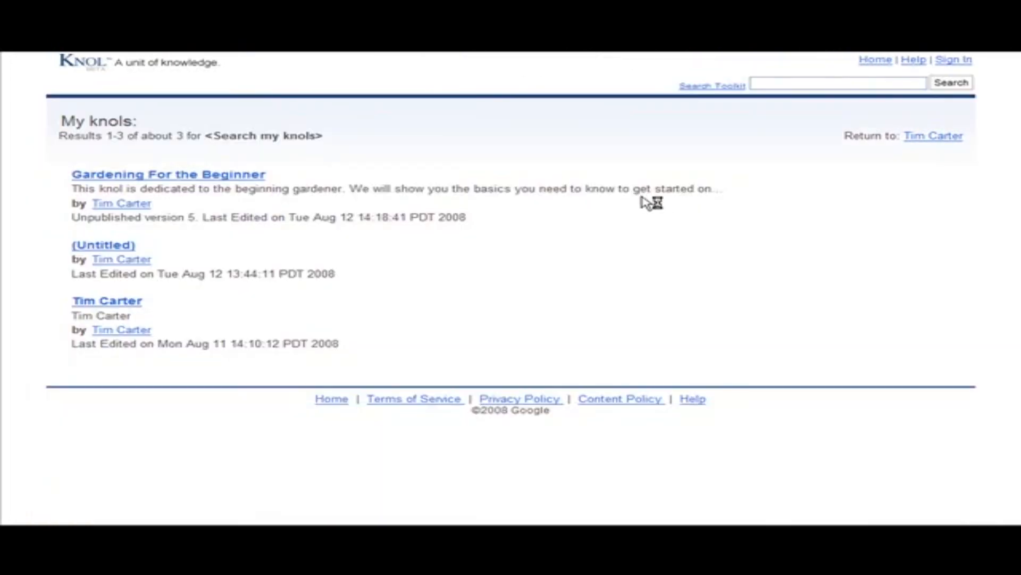
pyautogui.click(223, 174)
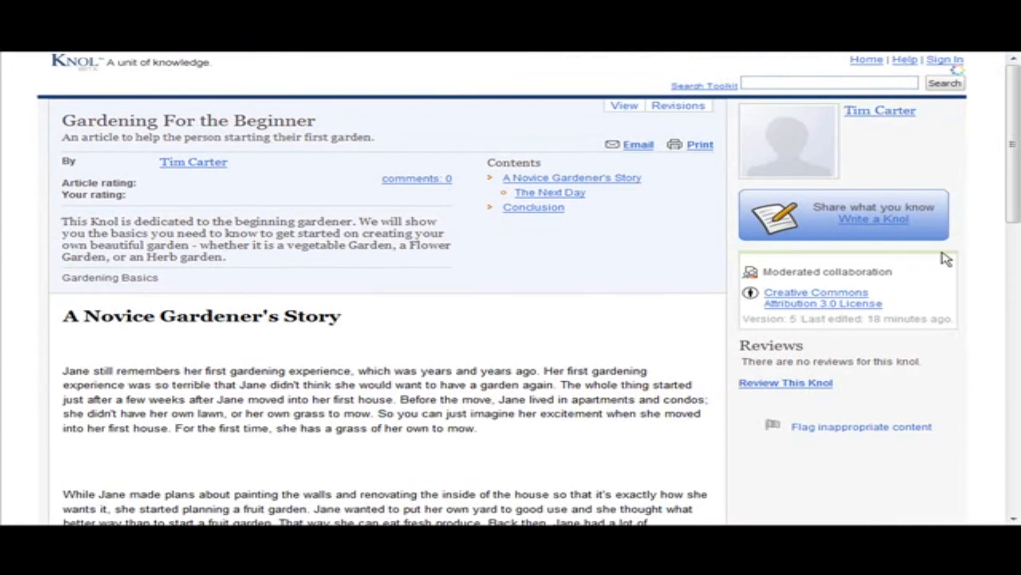
pyautogui.scroll(-1, 946, 255)
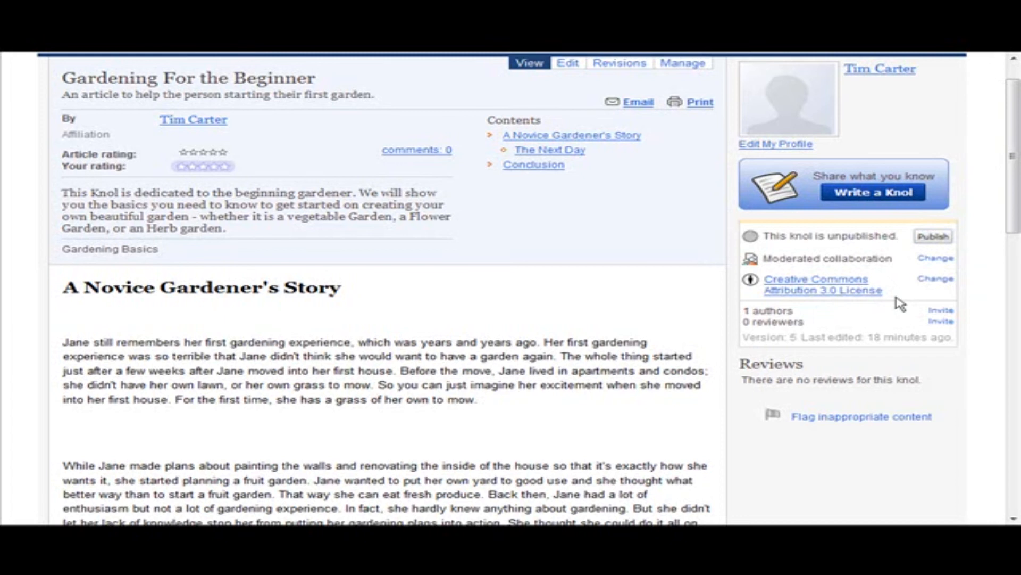
pyautogui.click(936, 278)
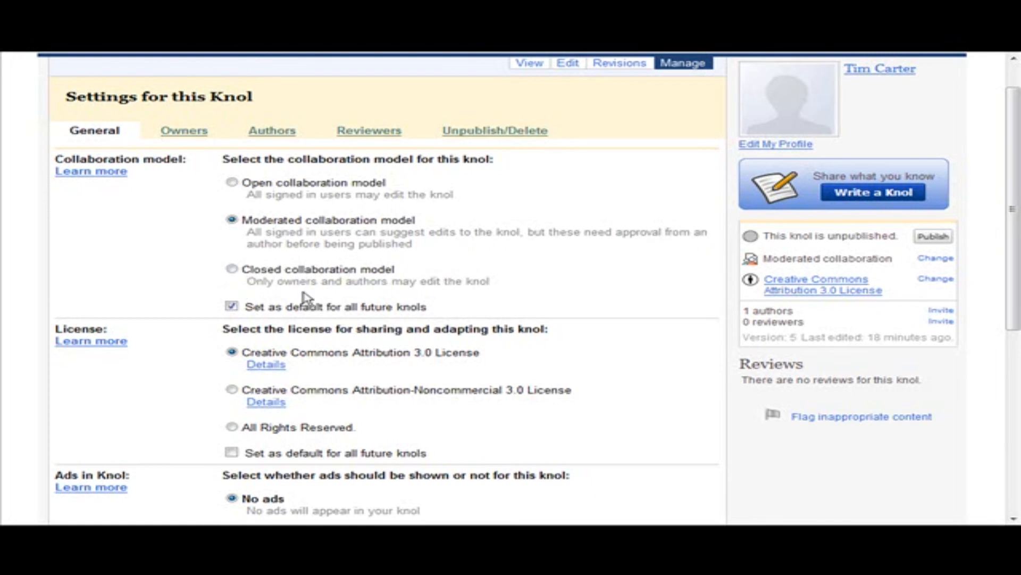
pyautogui.scroll(-3, 277, 317)
pyautogui.scroll(-1, 277, 317)
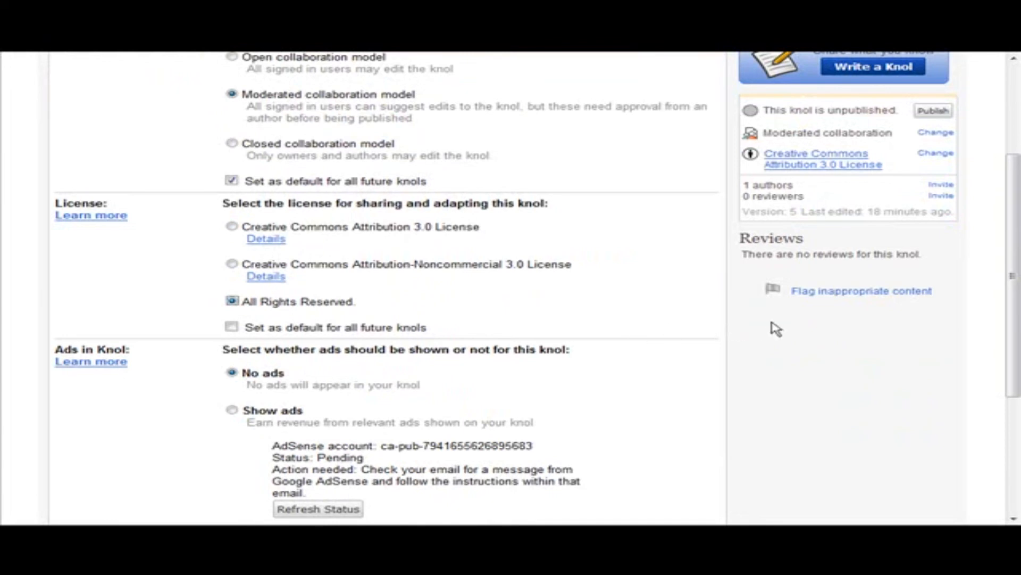
pyautogui.scroll(-3, 783, 326)
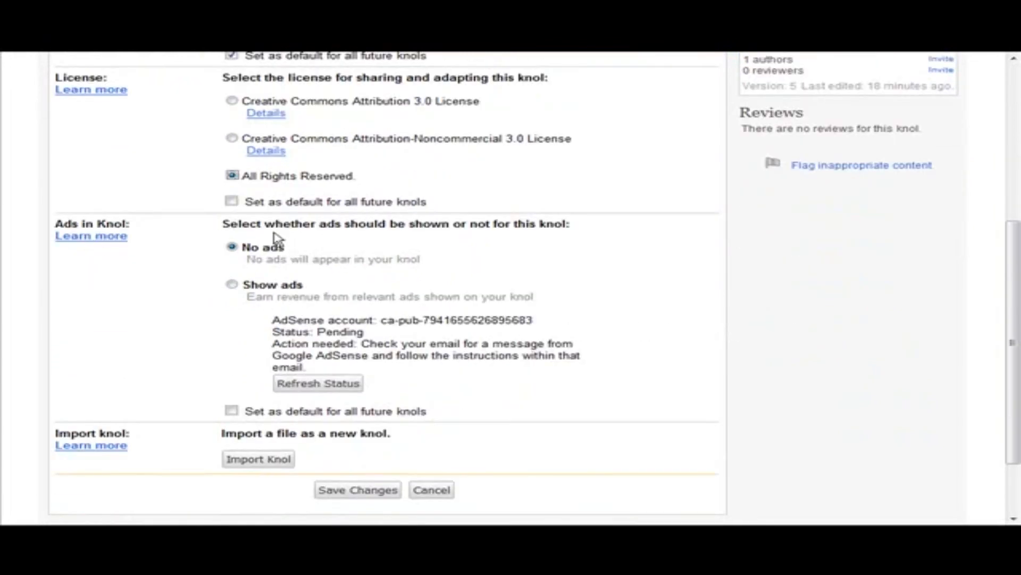
# Enable Show ads for this knol, make it the default for all future knols, and save the changes
pyautogui.click(232, 286)
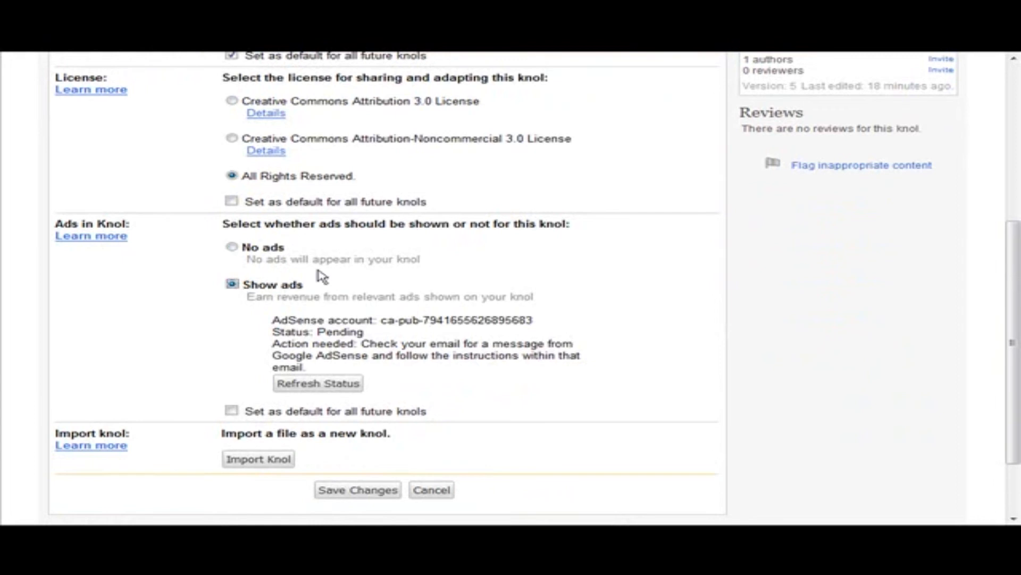
pyautogui.scroll(-1, 687, 318)
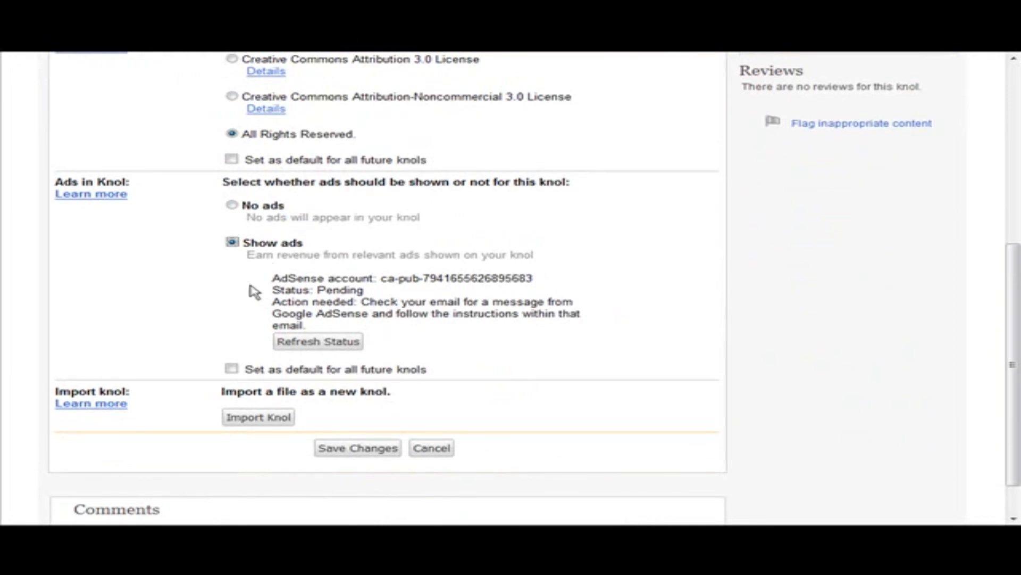
pyautogui.click(231, 369)
pyautogui.click(360, 452)
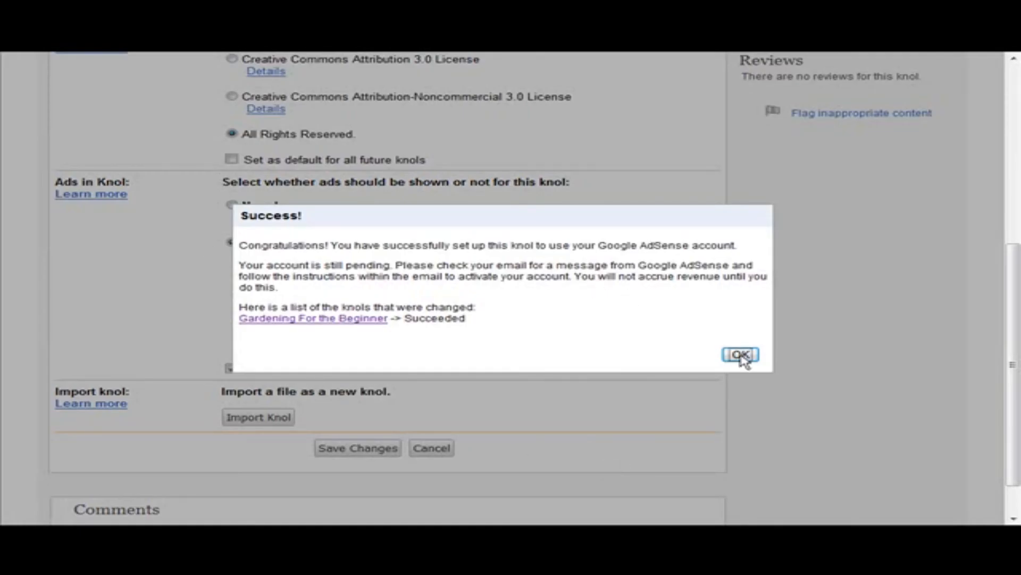
pyautogui.click(741, 355)
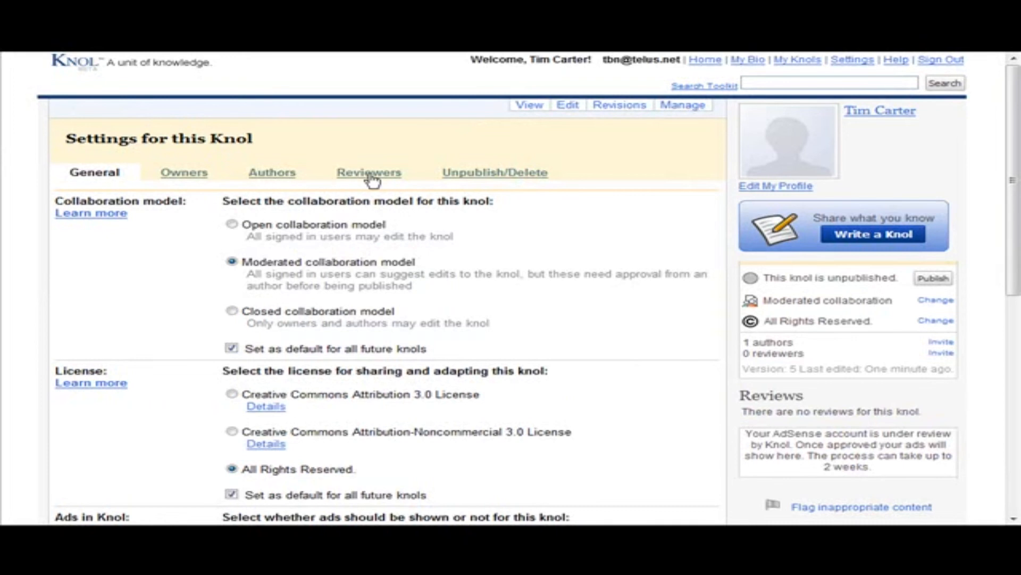
# Review the knol's owners and authors settings, including the form for inviting more authors
pyautogui.click(186, 174)
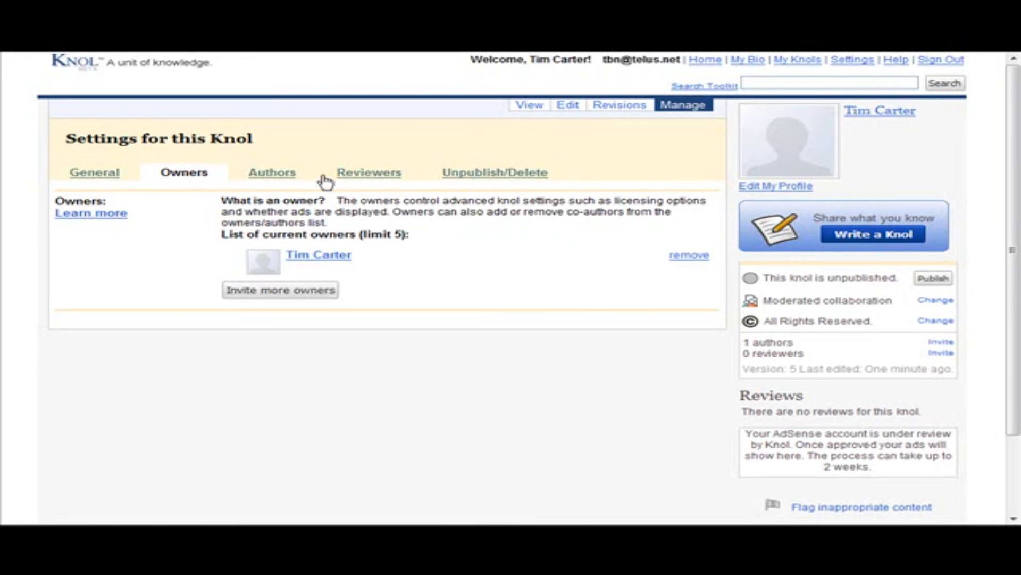
pyautogui.click(272, 174)
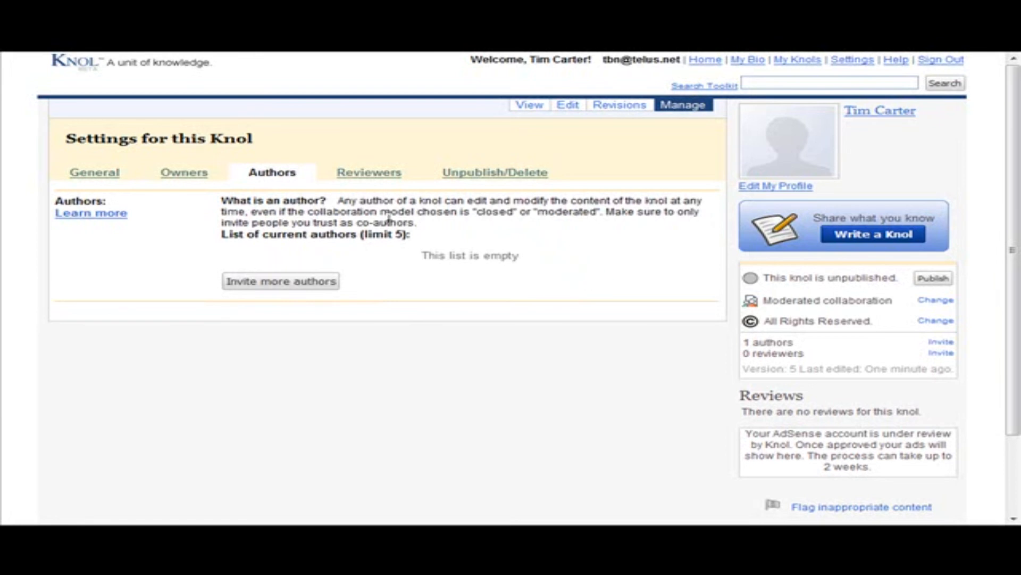
pyautogui.click(298, 287)
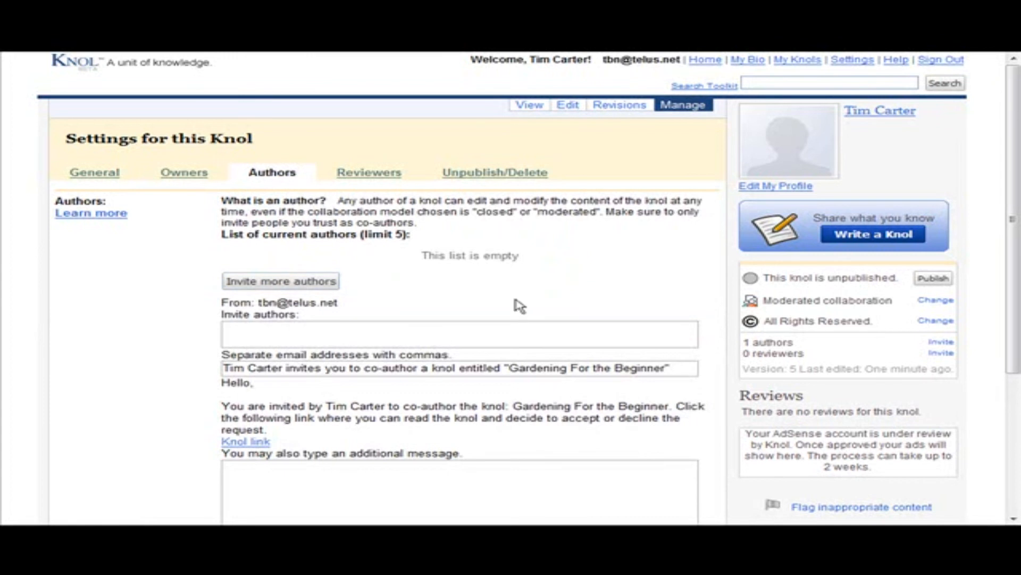
pyautogui.click(309, 333)
# Look through the knol's reviewers settings and the invitation form for requesting more reviewers
pyautogui.click(369, 176)
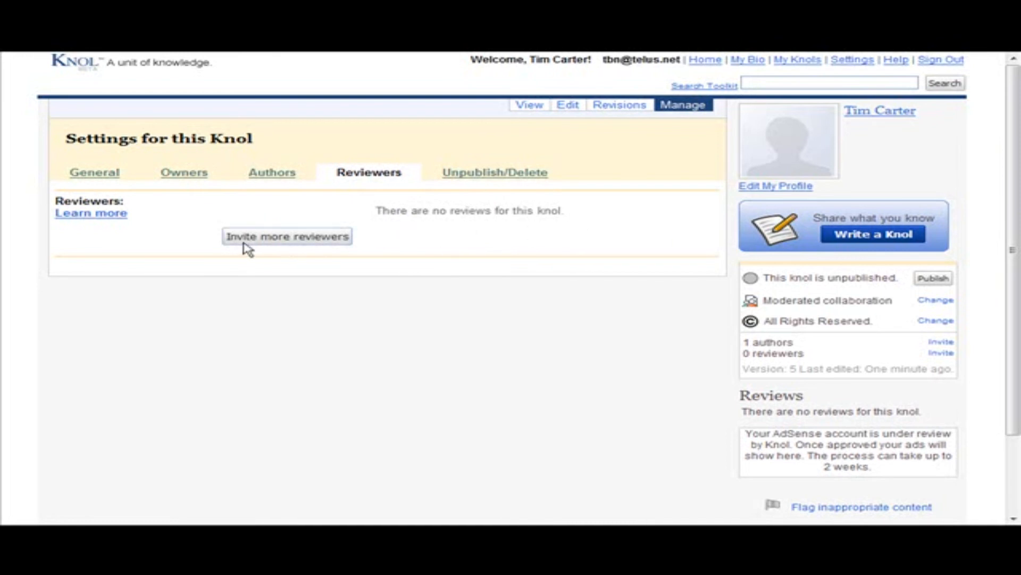
pyautogui.click(292, 240)
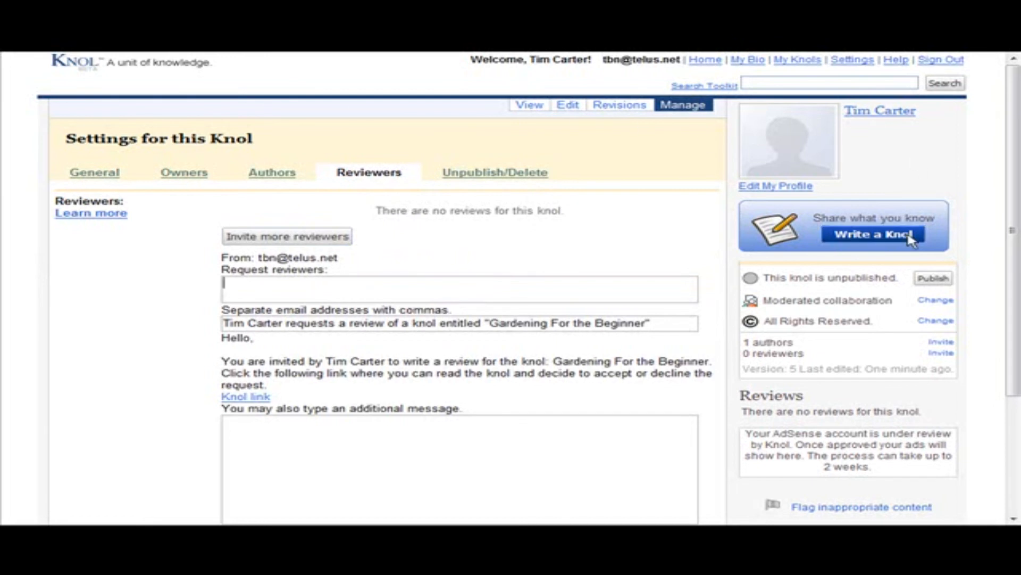
pyautogui.scroll(-3, 938, 243)
pyautogui.scroll(-1, 938, 243)
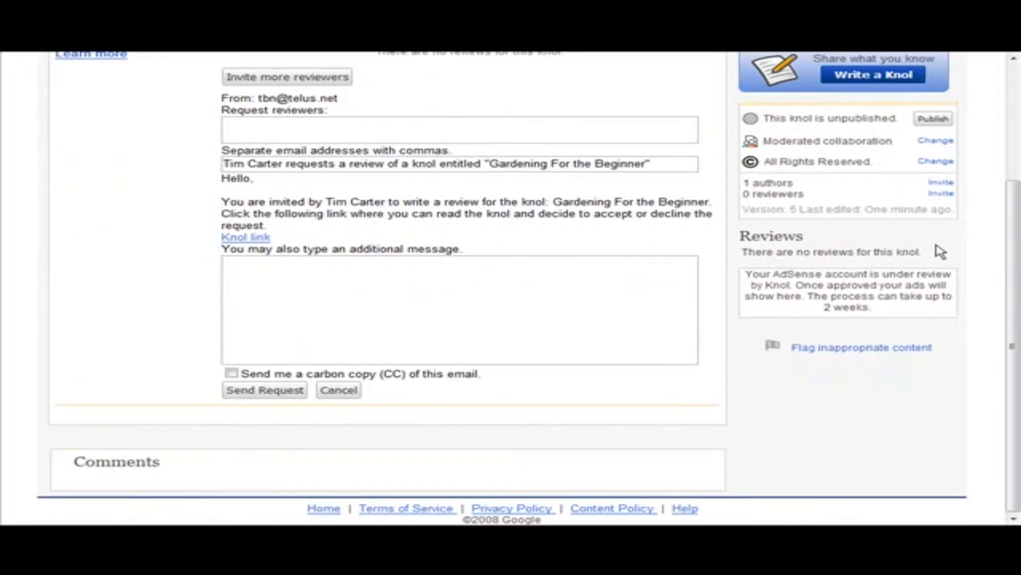
pyautogui.scroll(1, 937, 250)
pyautogui.scroll(-1, 939, 250)
pyautogui.scroll(3, 838, 326)
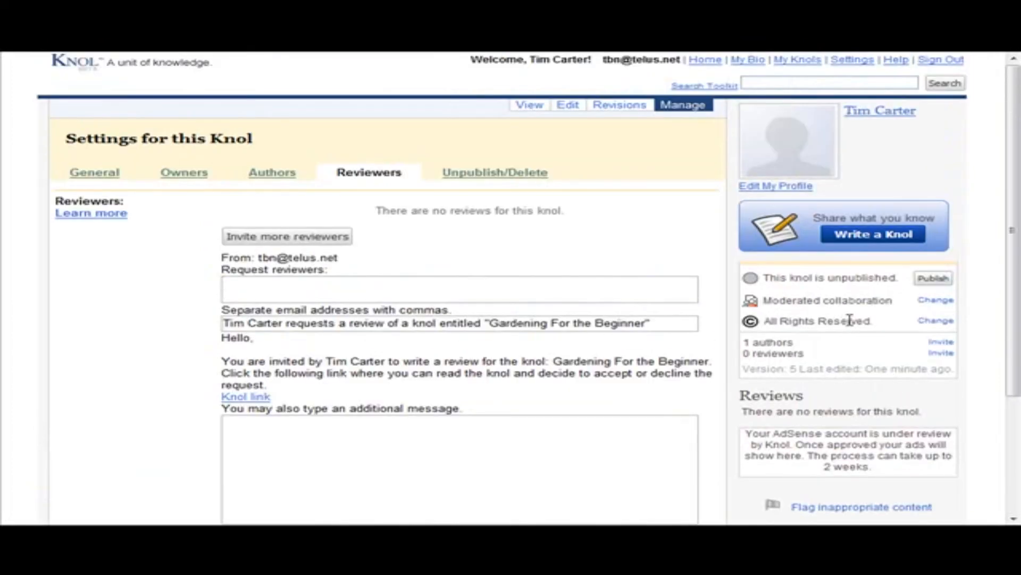
# Compare versions 2 and 3 in the knol's past revisions and look through the highlighted differences
pyautogui.click(610, 105)
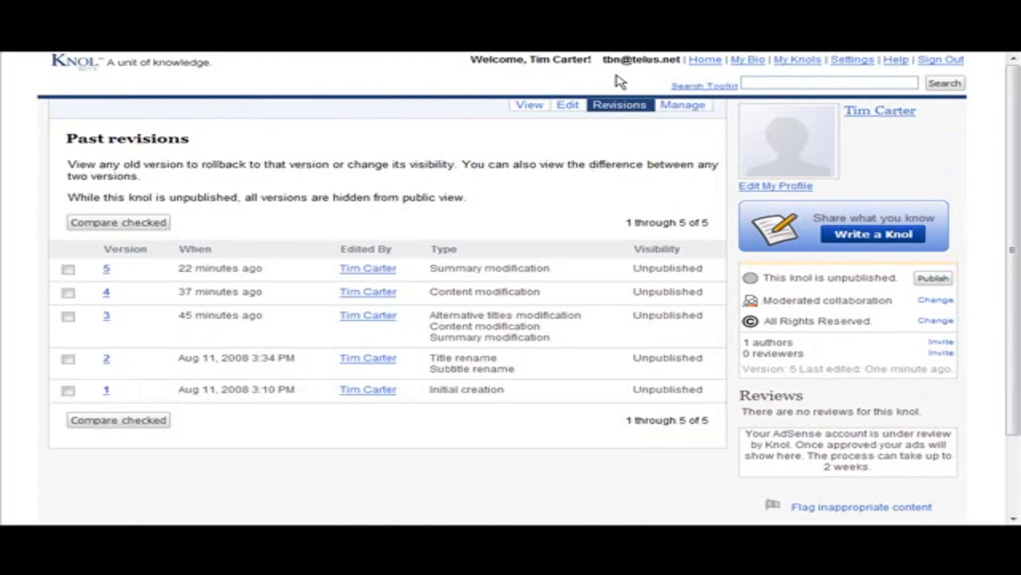
pyautogui.scroll(-3, 594, 301)
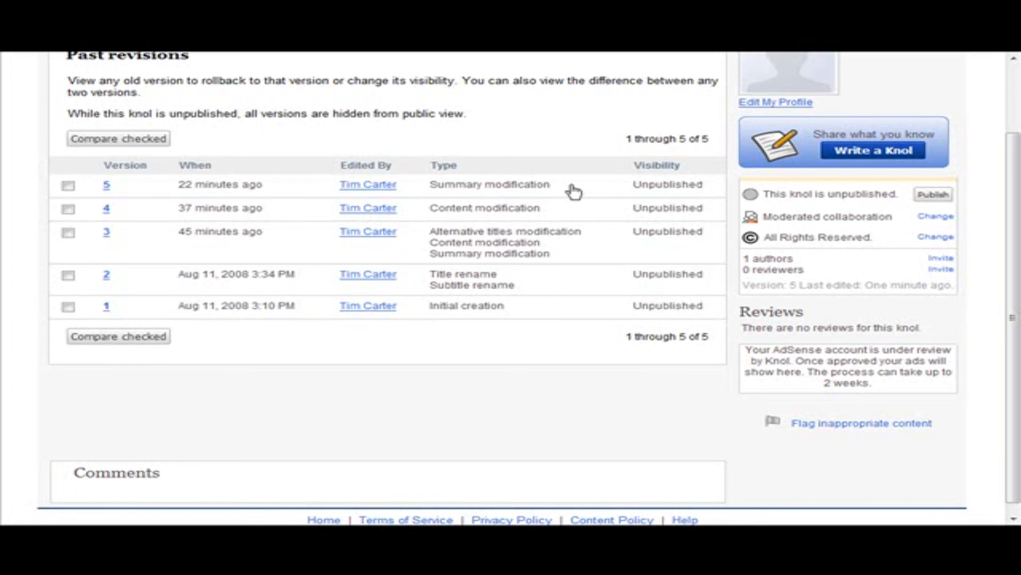
pyautogui.scroll(3, 593, 335)
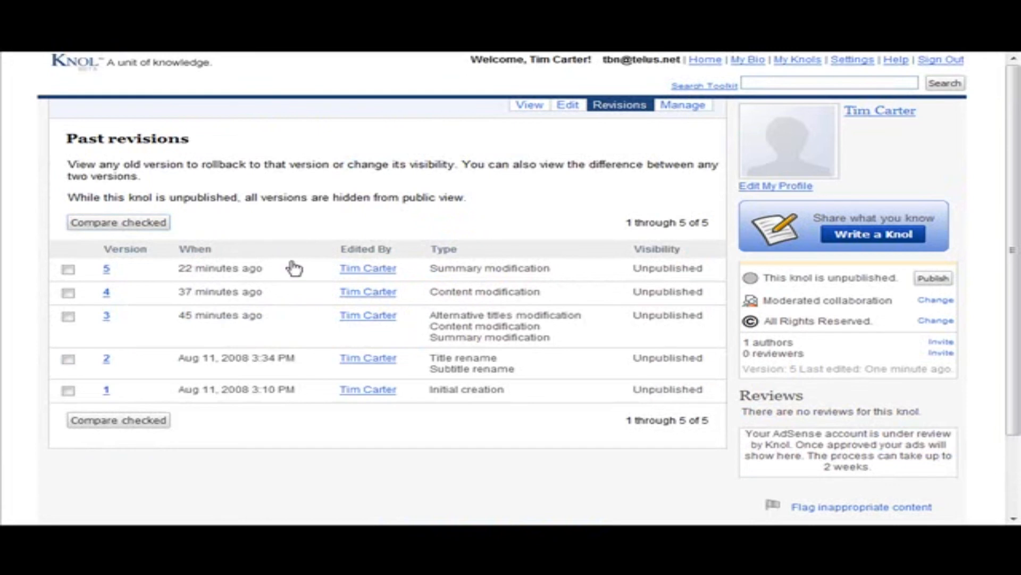
pyautogui.click(68, 316)
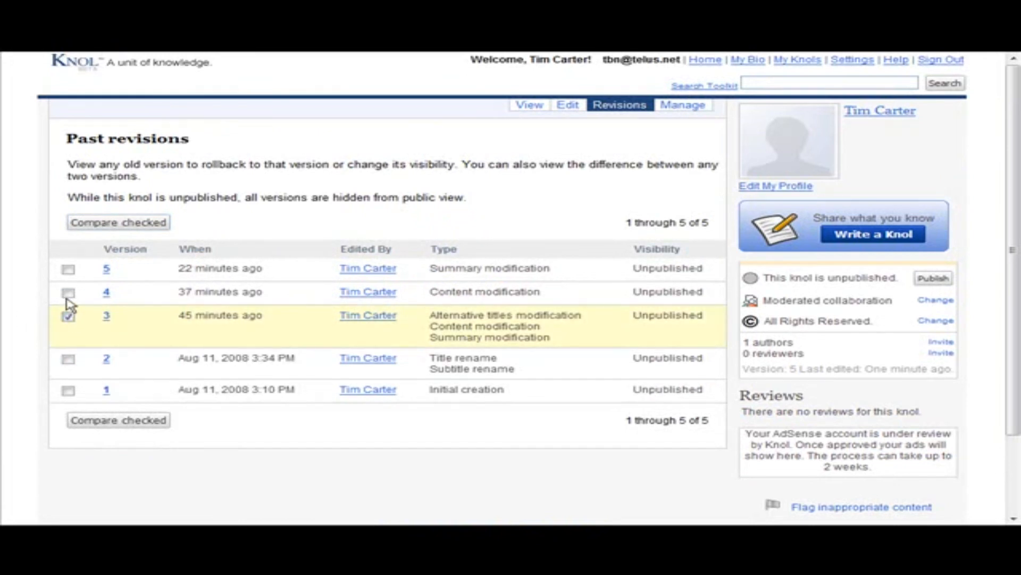
pyautogui.click(68, 359)
pyautogui.click(109, 227)
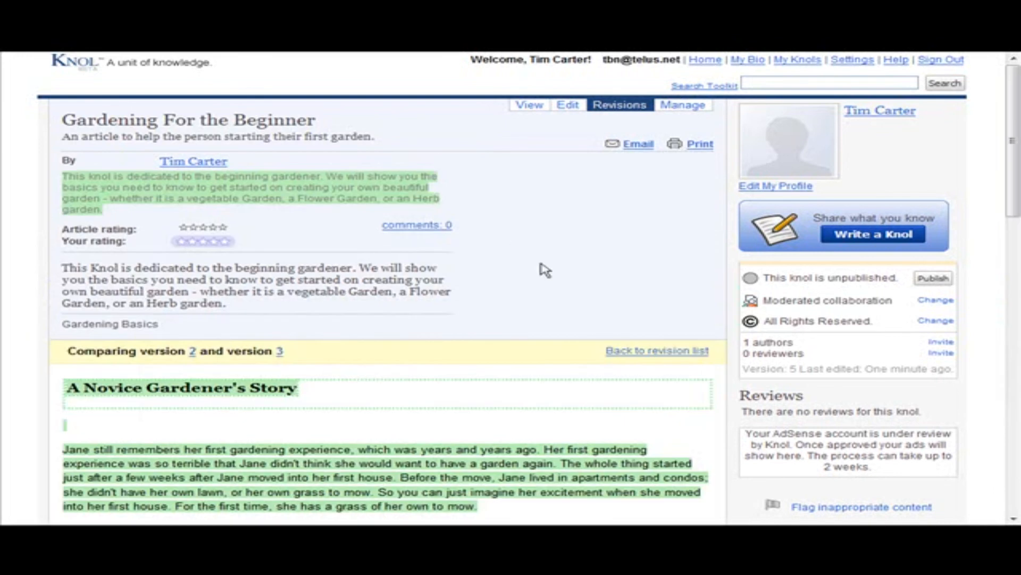
pyautogui.scroll(-15, 579, 307)
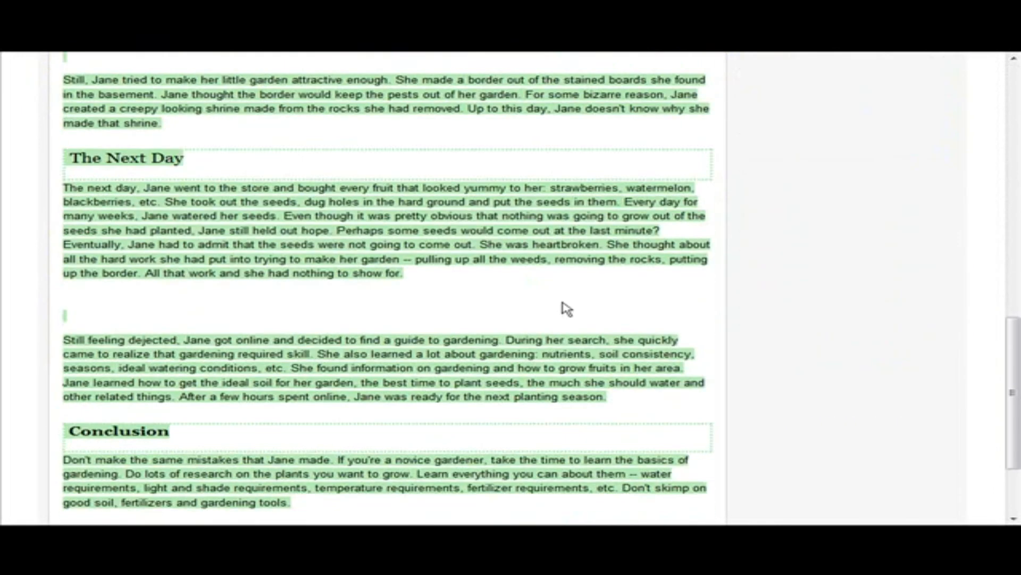
pyautogui.scroll(15, 568, 309)
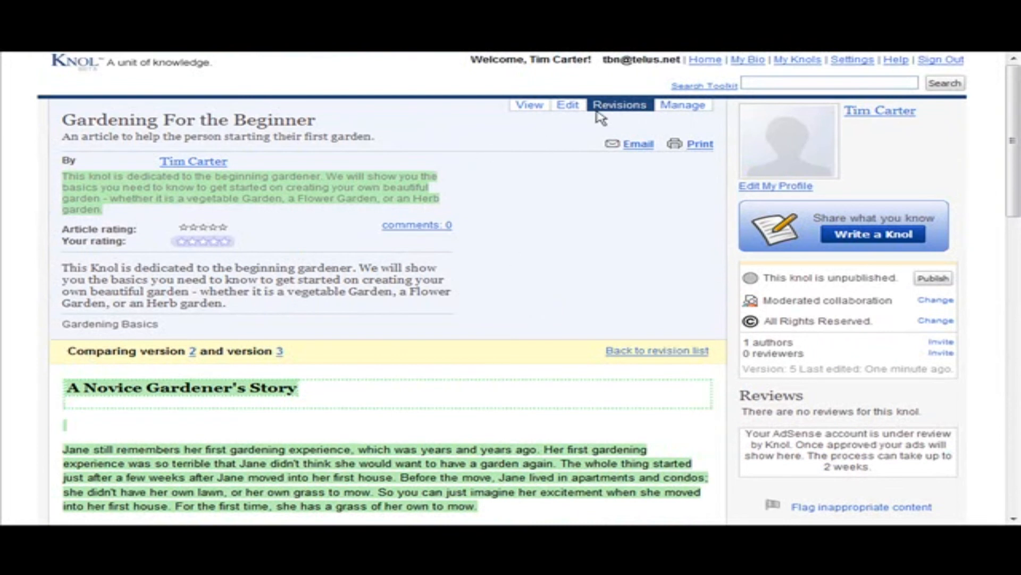
# Return to the revision list, deselect versions 3 and 2, select version 4 and open it for viewing
pyautogui.click(614, 105)
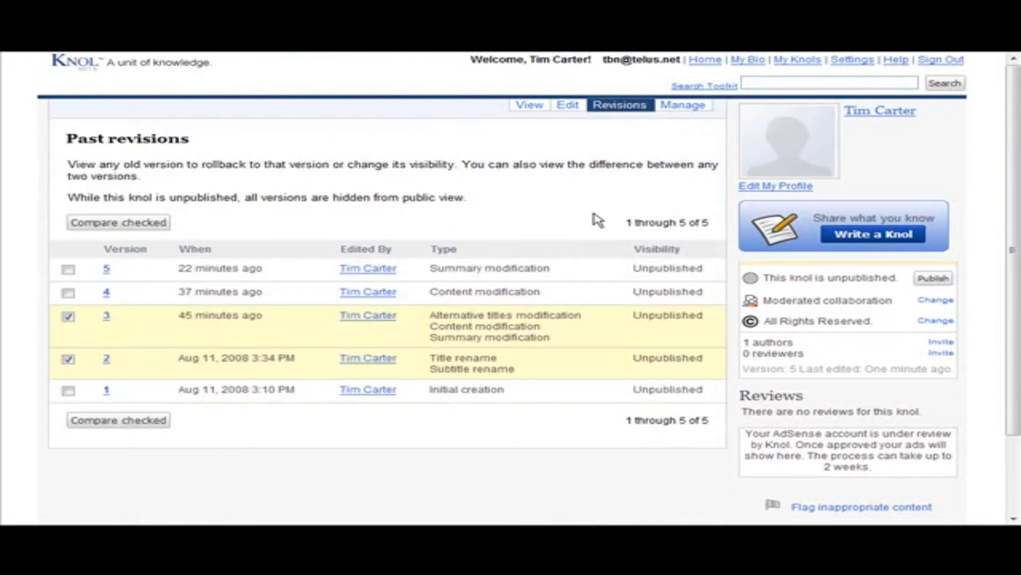
pyautogui.click(68, 317)
pyautogui.click(69, 360)
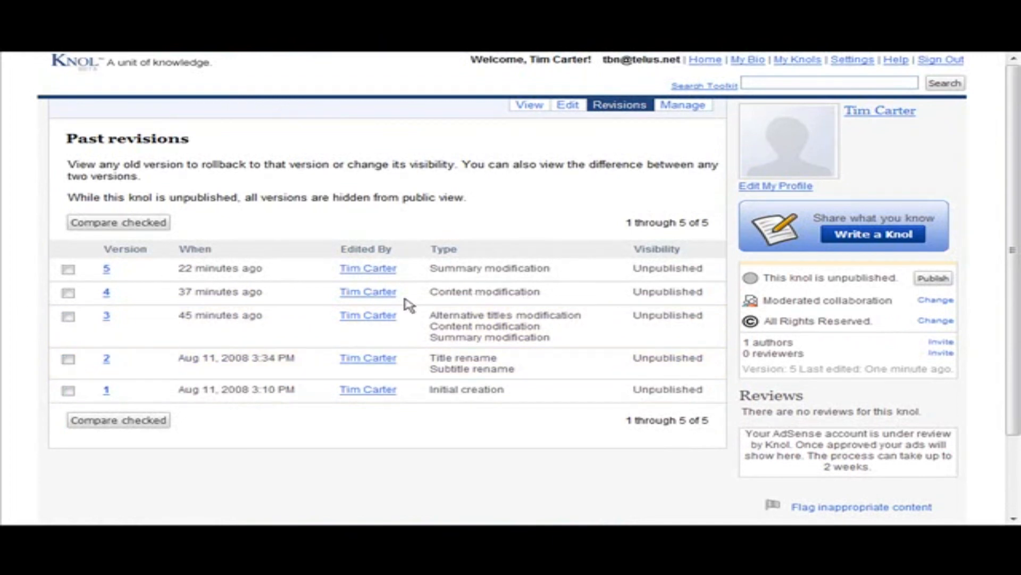
pyautogui.click(68, 293)
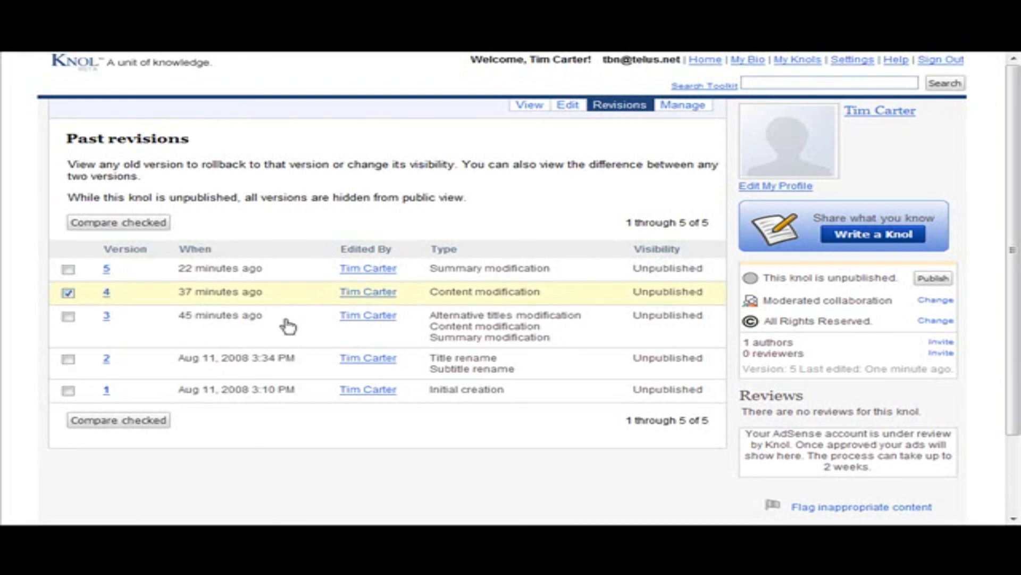
pyautogui.click(107, 293)
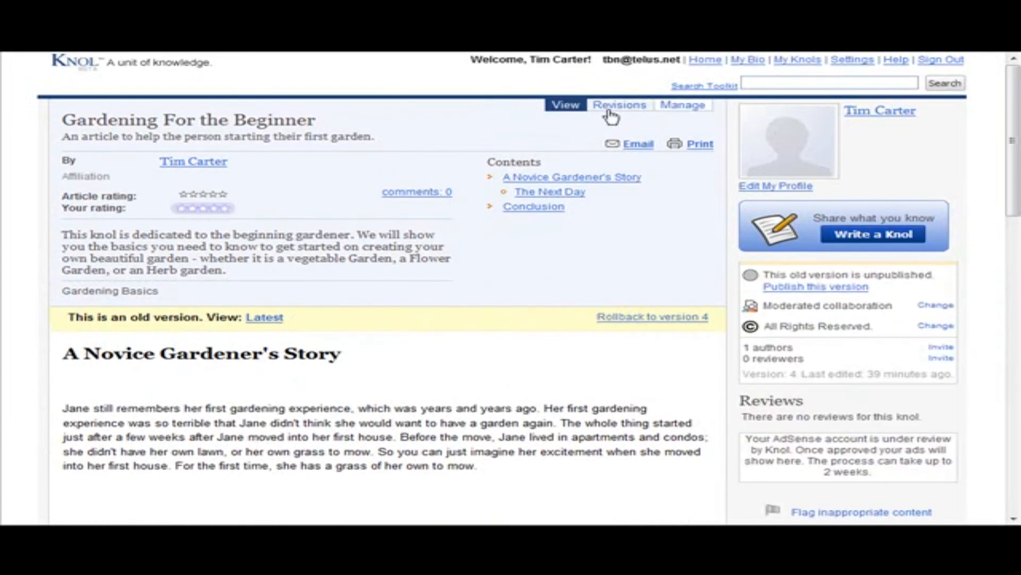
# Go back to the past revisions and view the current knol, "Gardening For the Beginner - Preparing Your Soil"
pyautogui.click(621, 105)
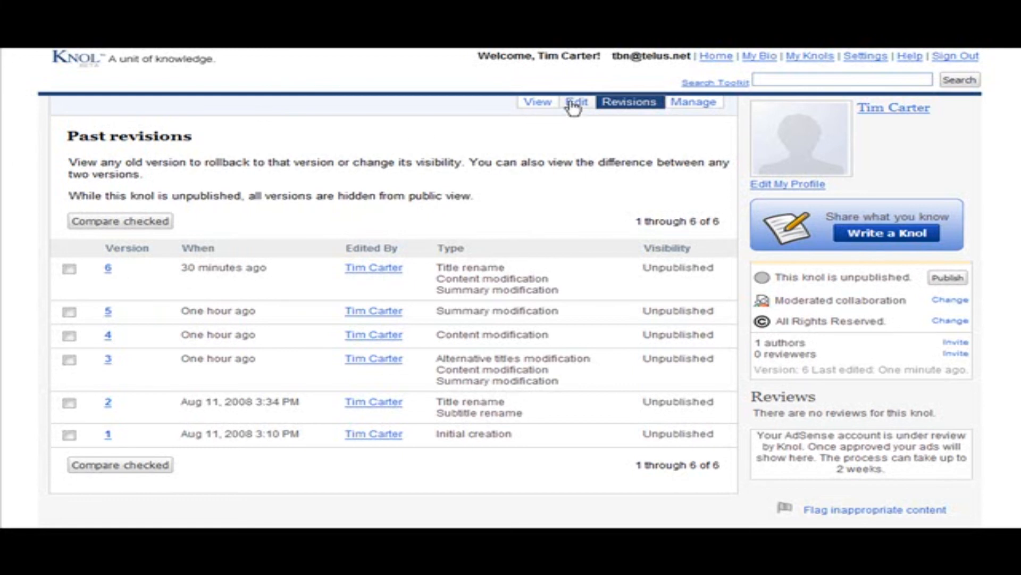
pyautogui.click(533, 103)
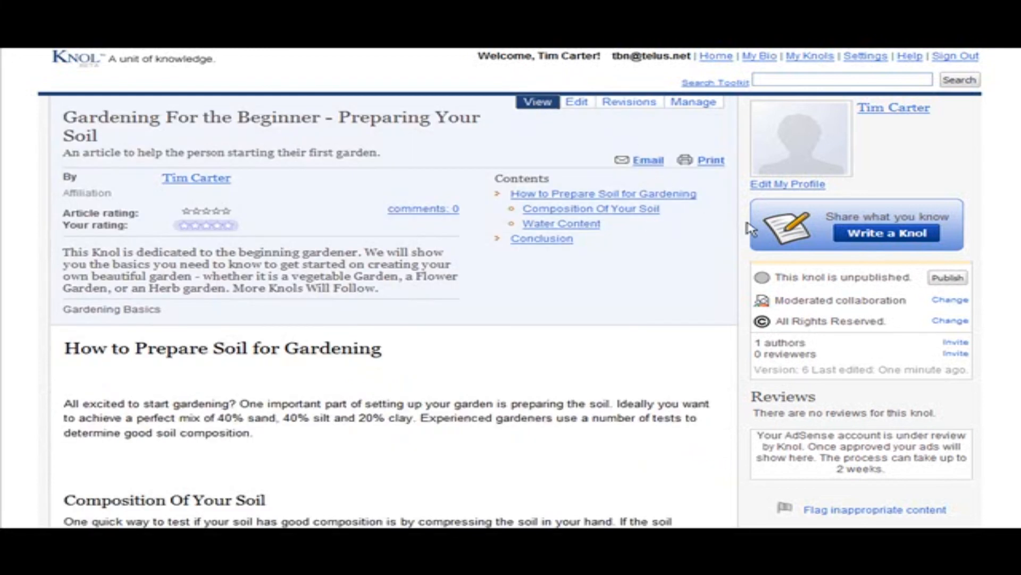
pyautogui.scroll(-3, 572, 283)
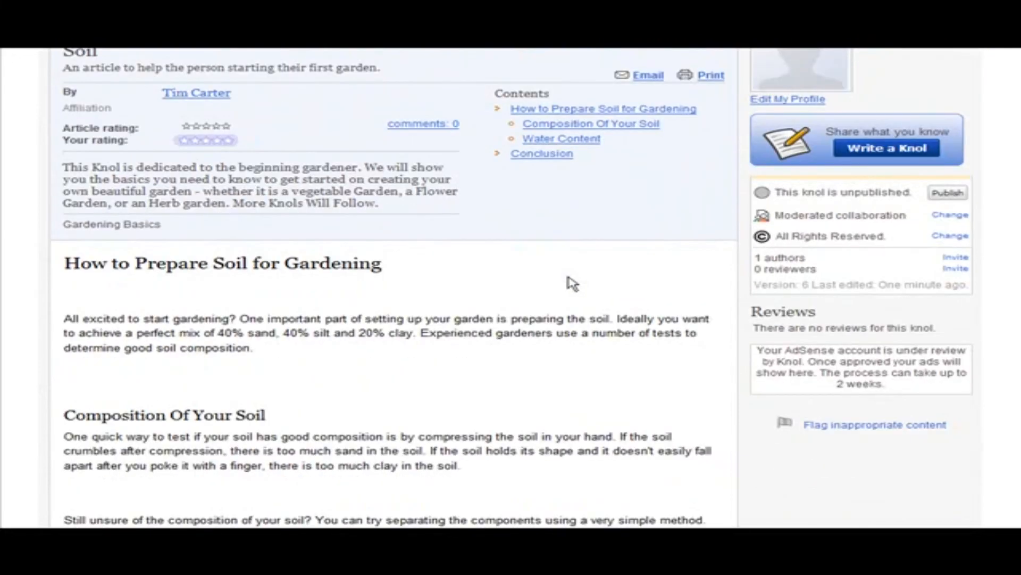
pyautogui.scroll(3, 574, 283)
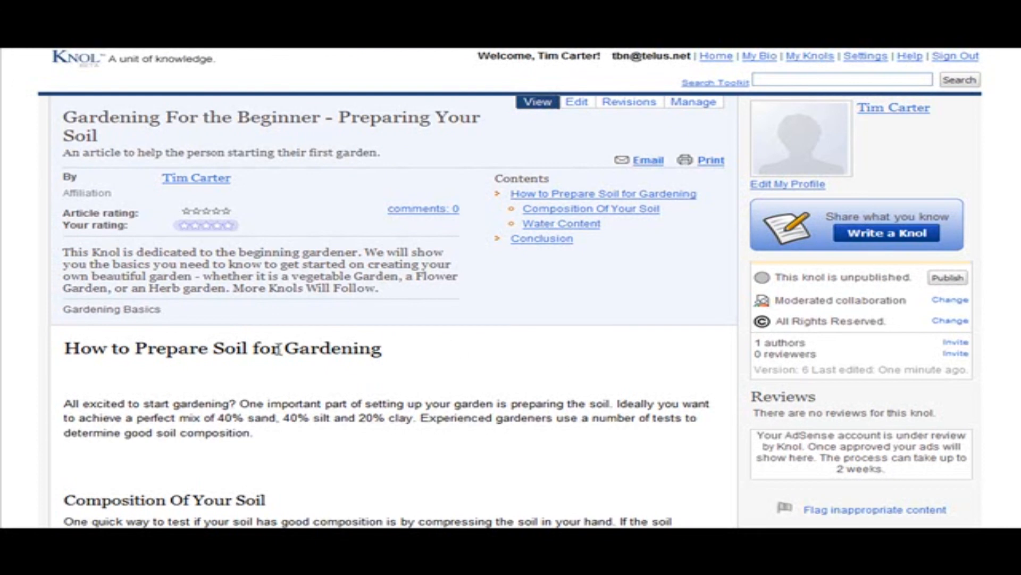
# Review the full text of the "Gardening For the Beginner - Preparing Your Soil" knol and publish it
pyautogui.scroll(-3, 370, 348)
pyautogui.scroll(-15, 371, 349)
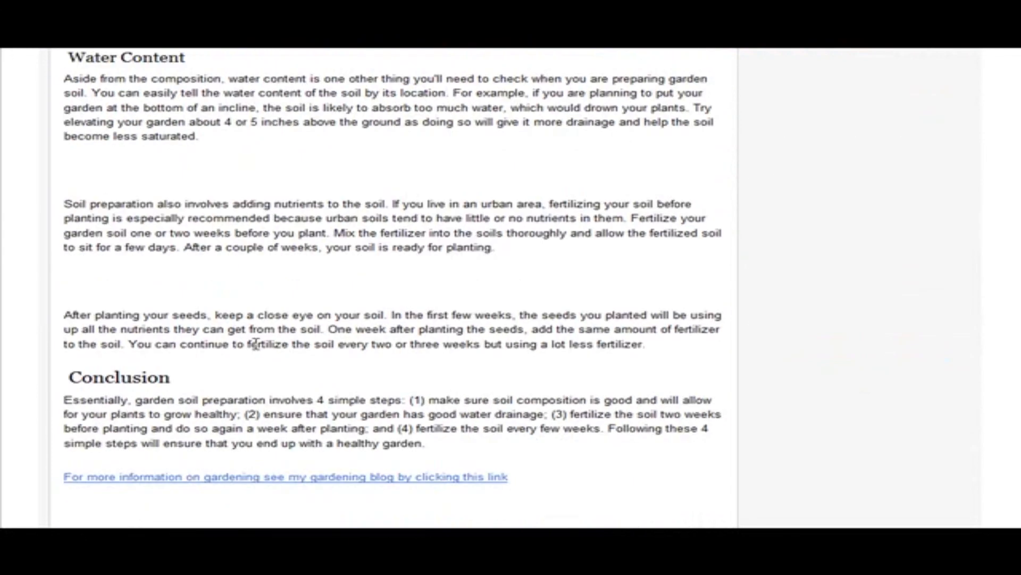
pyautogui.scroll(-2, 271, 348)
pyautogui.scroll(15, 549, 342)
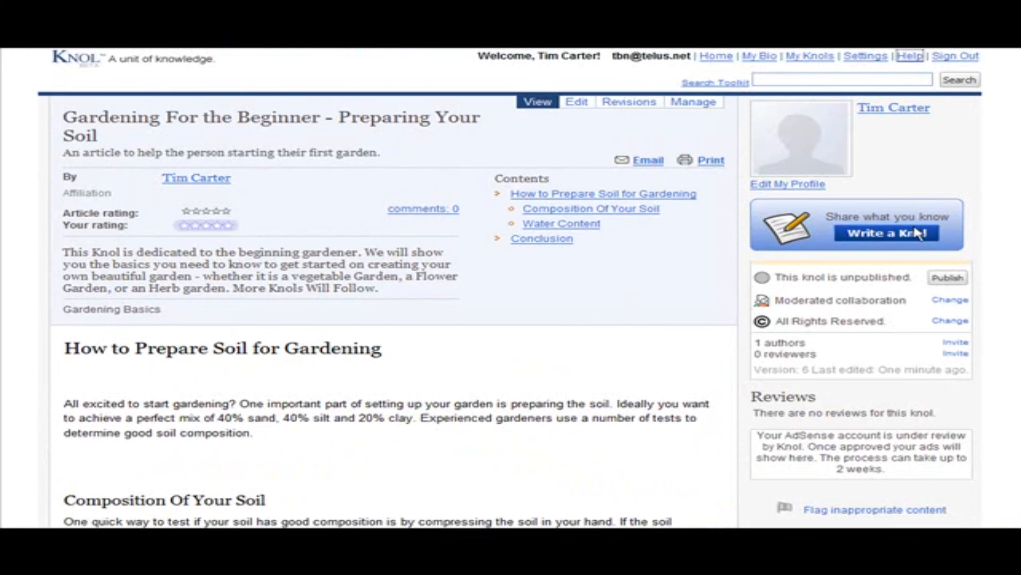
pyautogui.click(955, 280)
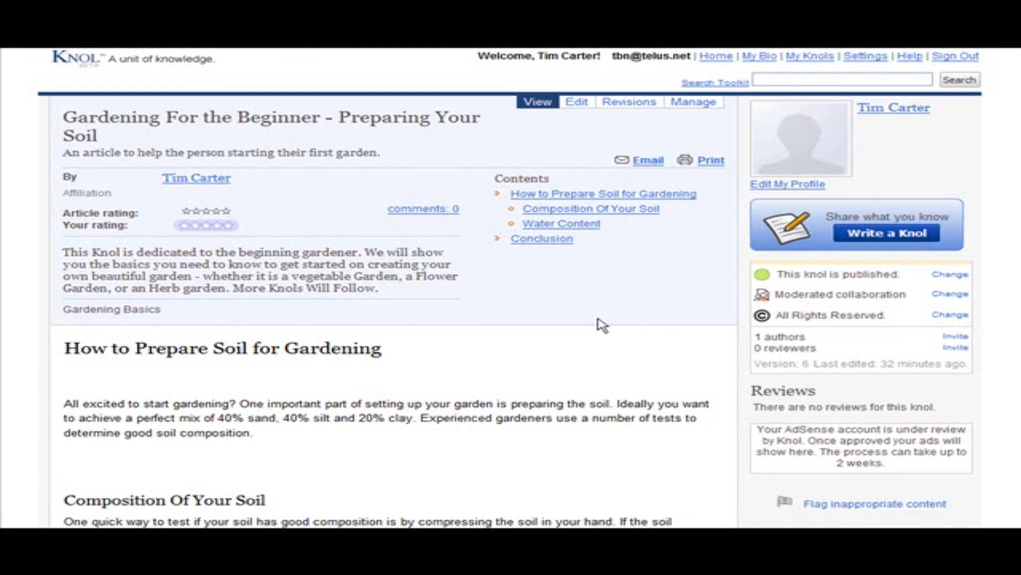
# Switch to the "New Knols" knol, open it for editing and look through its alphabetical categories as far as Health and Fitness
pyautogui.hotkey('ctrl', 'Tab')
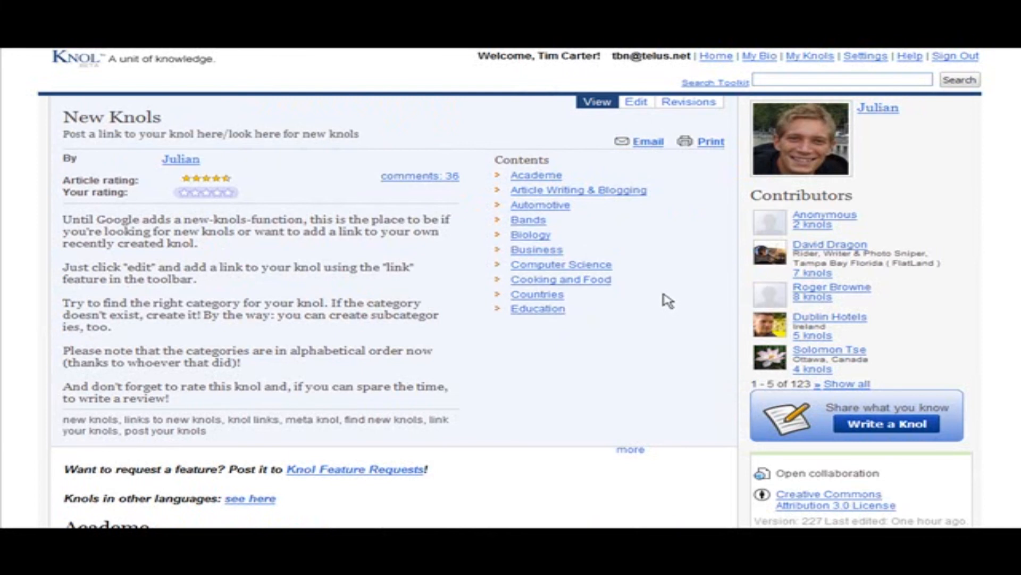
pyautogui.click(637, 105)
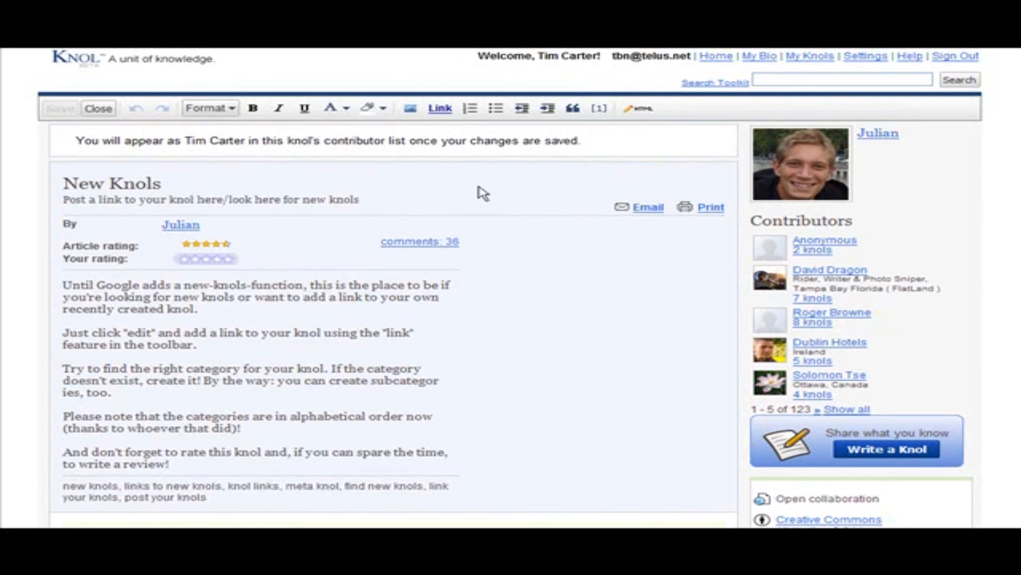
pyautogui.scroll(-6, 610, 183)
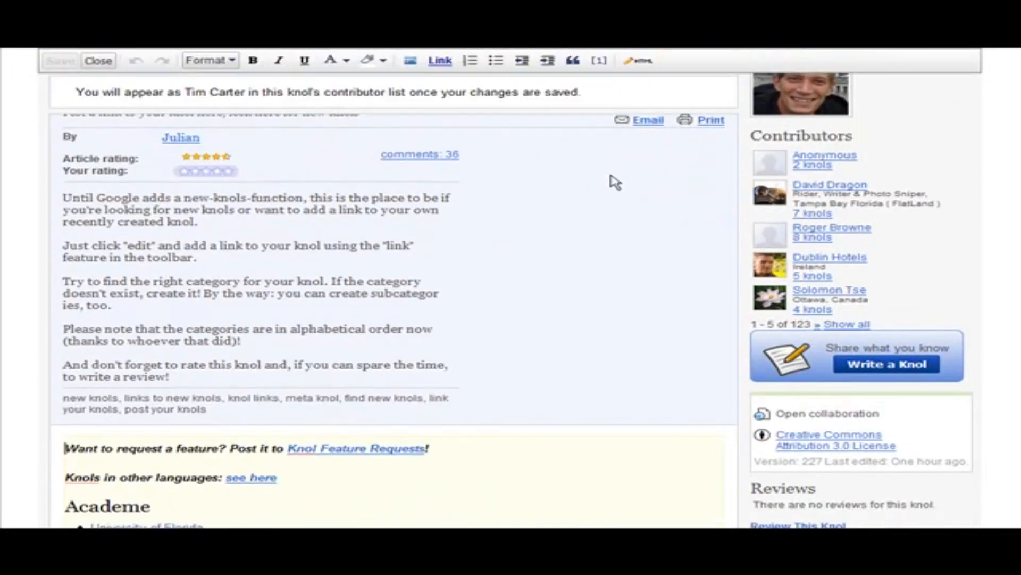
pyautogui.scroll(-1, 636, 178)
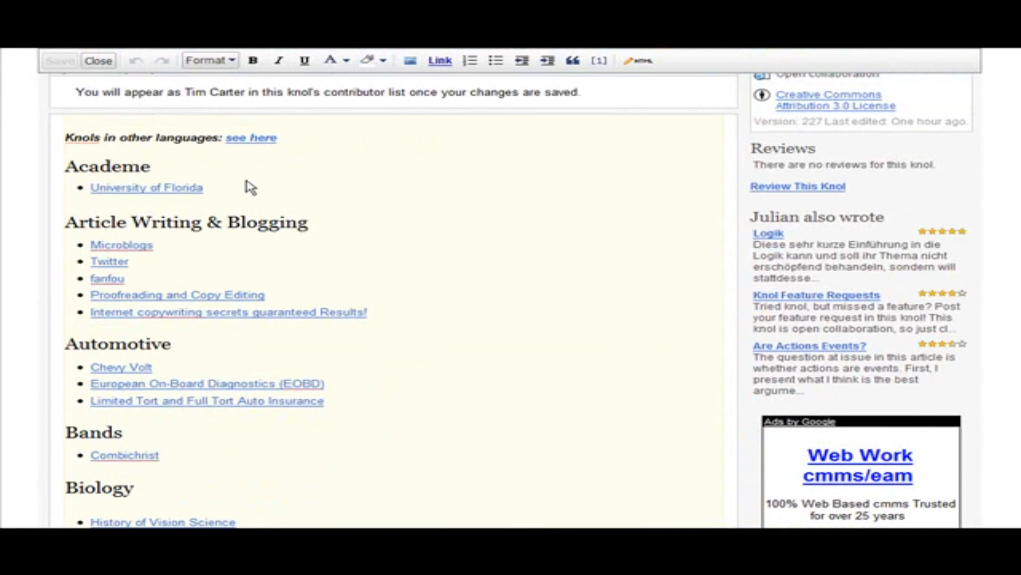
pyautogui.scroll(-1, 330, 191)
pyautogui.scroll(-1, 346, 191)
pyautogui.scroll(7, 561, 191)
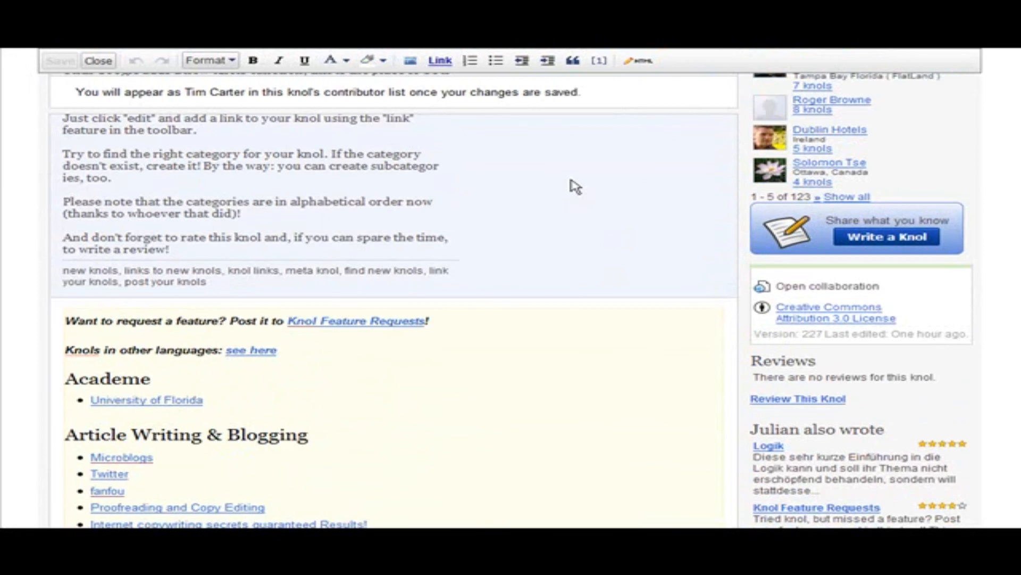
pyautogui.scroll(-20, 575, 186)
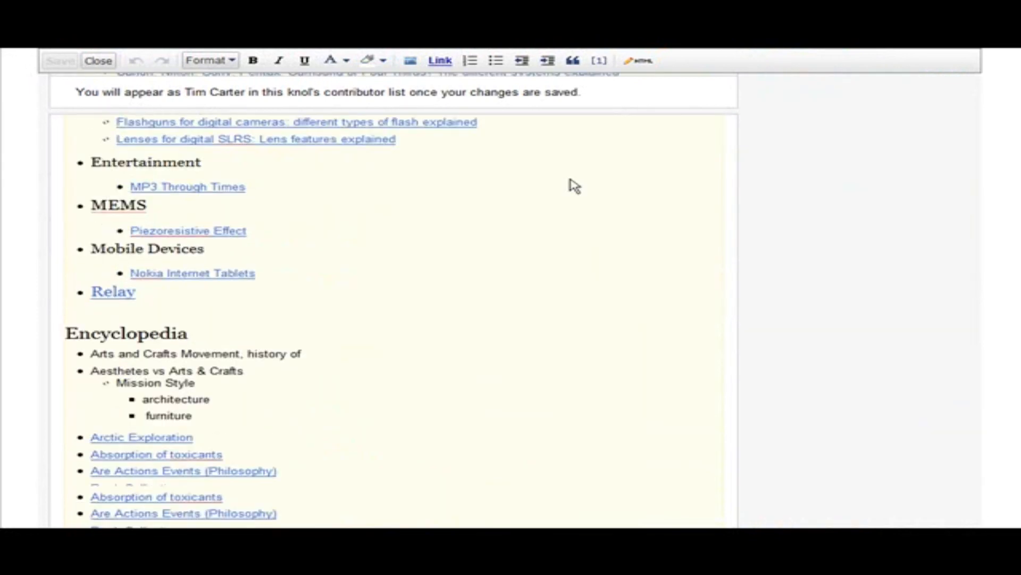
pyautogui.scroll(-10, 564, 186)
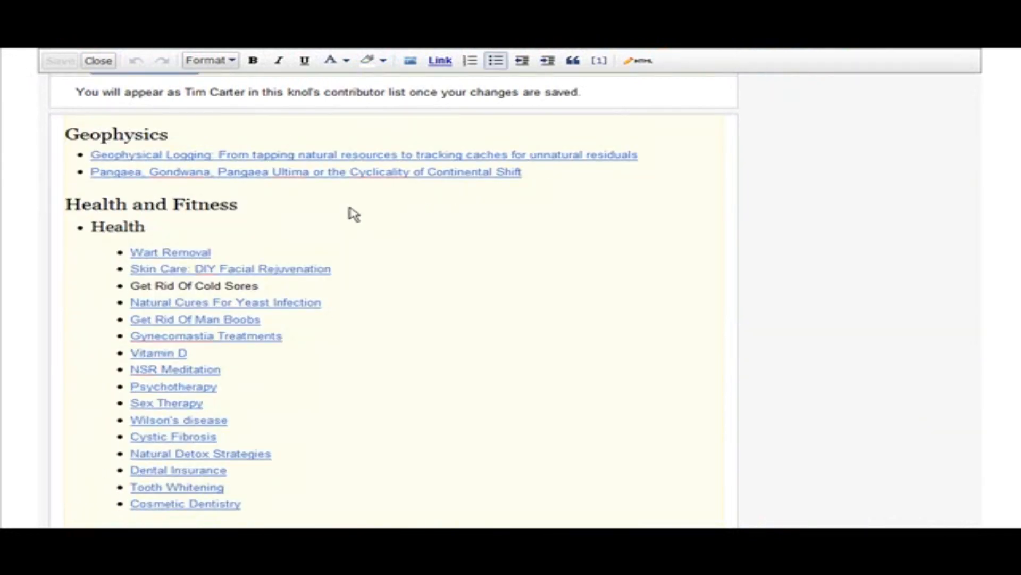
# Insert a new "Gardening" category line directly above the Health and Fitness heading
pyautogui.click(67, 205)
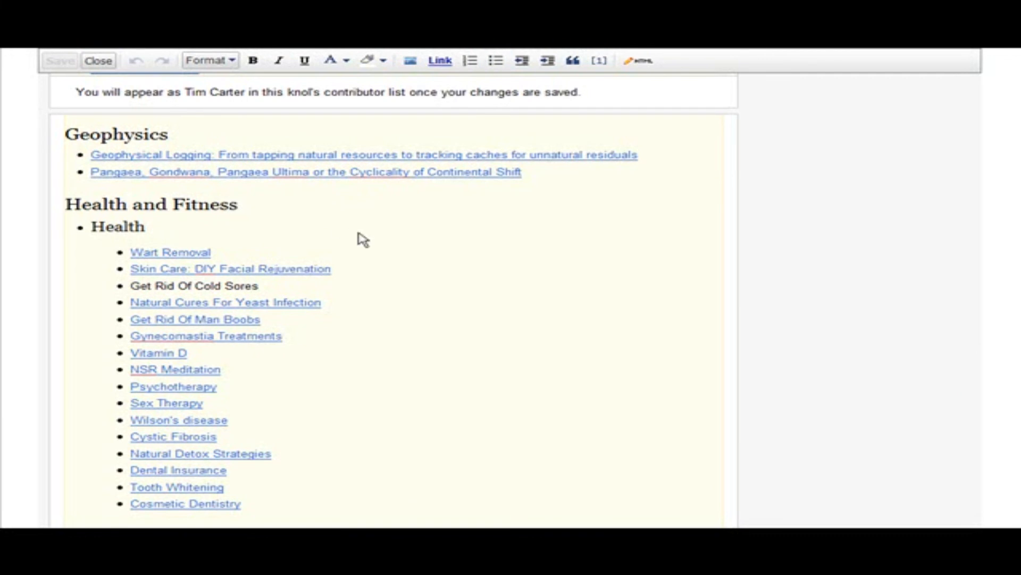
pyautogui.press('Return')
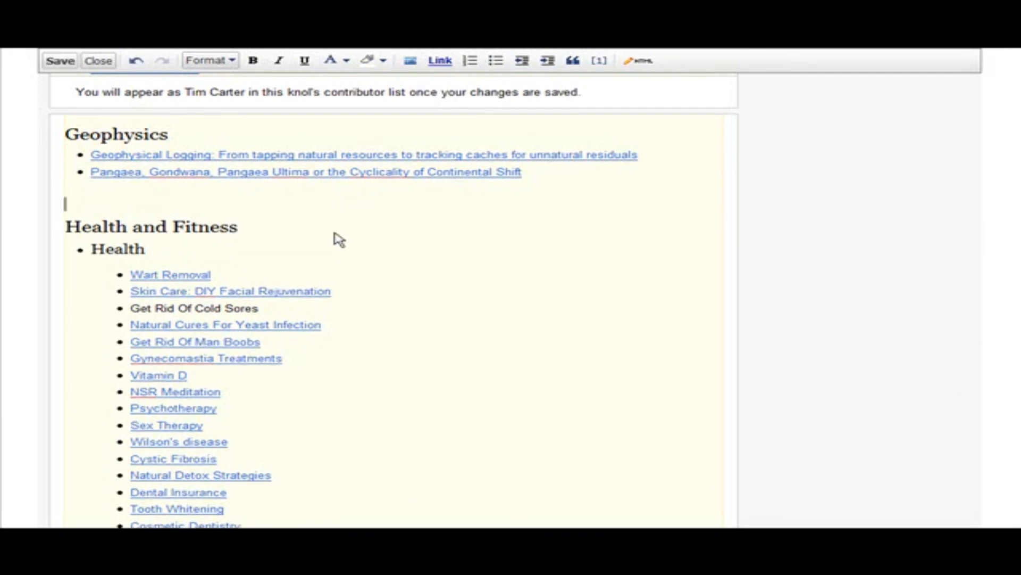
pyautogui.write('Gardening')
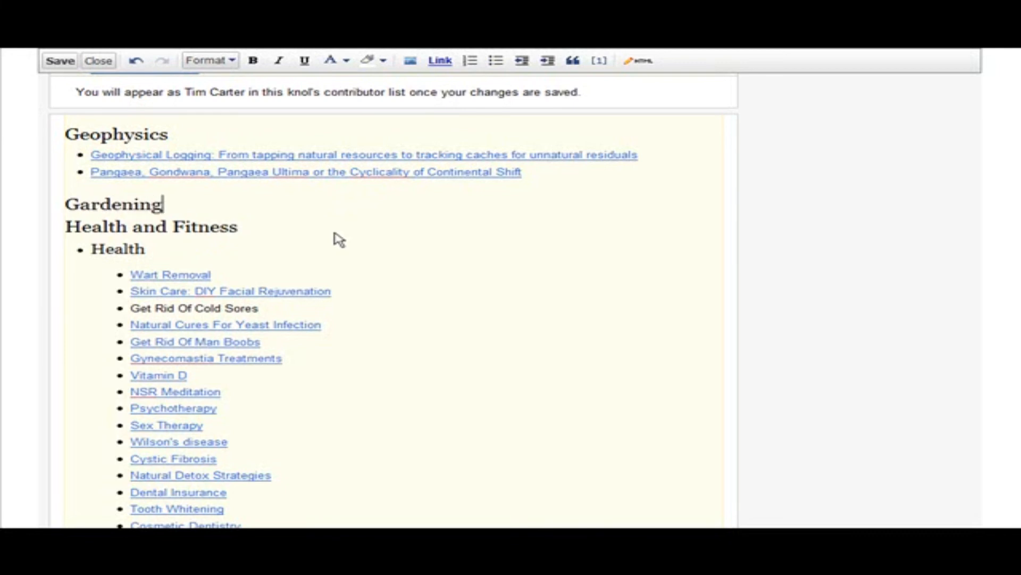
# Apply the Heading (H2) format to the new "Gardening" category line
pyautogui.scroll(1, 339, 239)
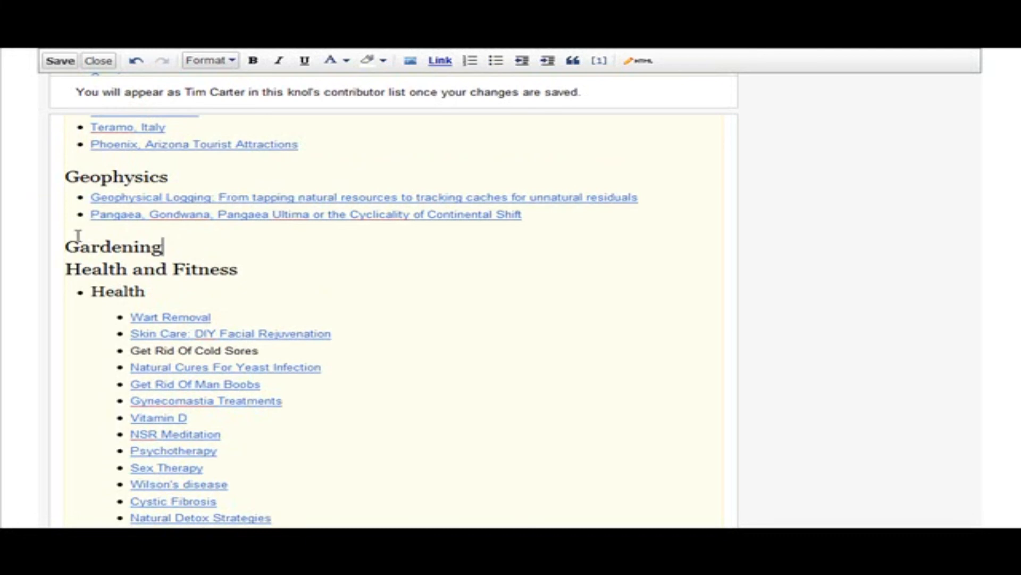
pyautogui.moveTo(67, 247); pyautogui.dragTo(162, 247)
pyautogui.scroll(2, 926, 266)
pyautogui.scroll(20, 868, 269)
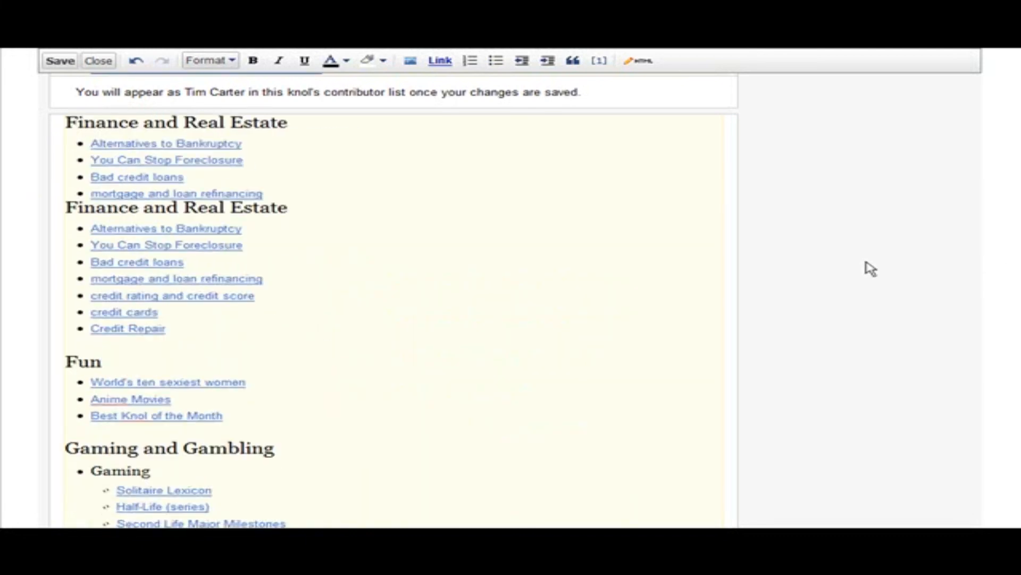
pyautogui.click(227, 61)
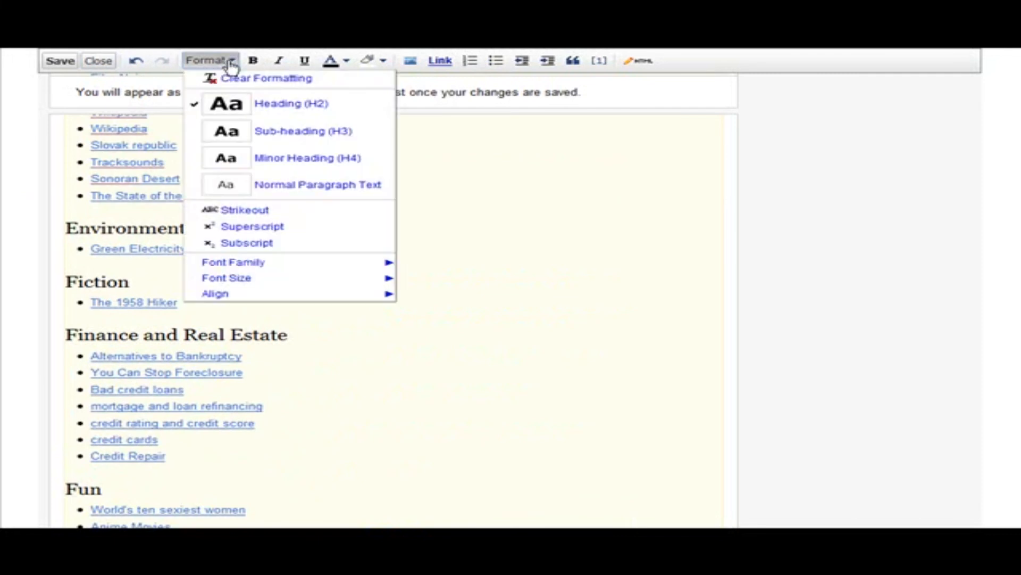
pyautogui.click(250, 105)
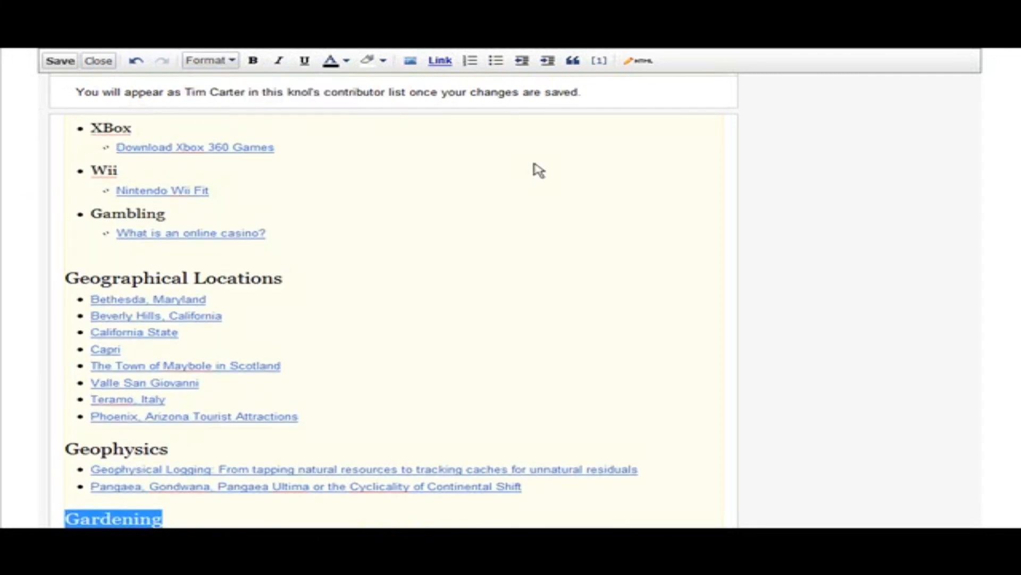
# Add a line below the Gardening heading and paste the title "Gardening For the Beginner - Preparing Your Soil" there
pyautogui.scroll(-3, 390, 223)
pyautogui.scroll(-2, 403, 224)
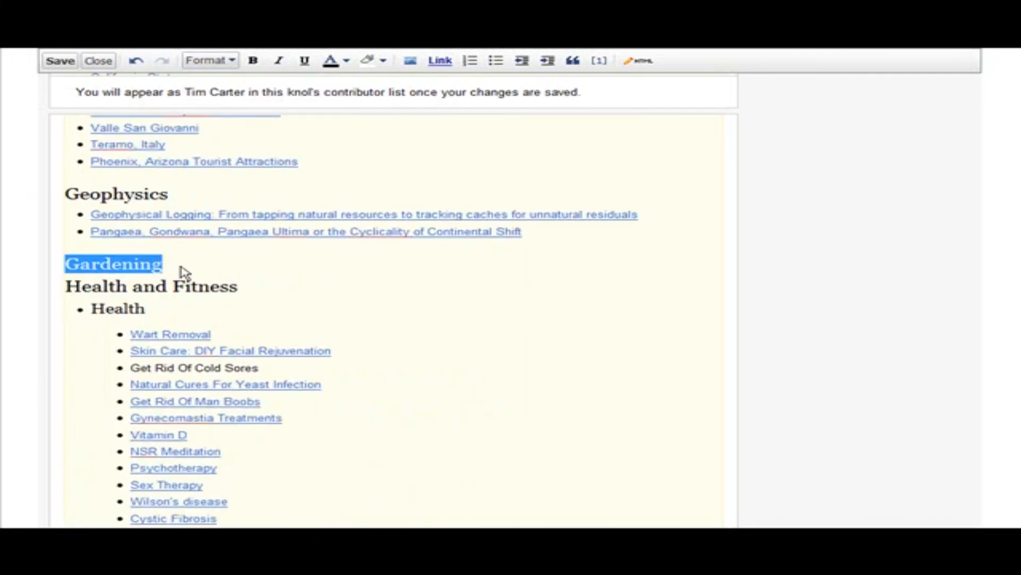
pyautogui.click(175, 268)
pyautogui.press('Return')
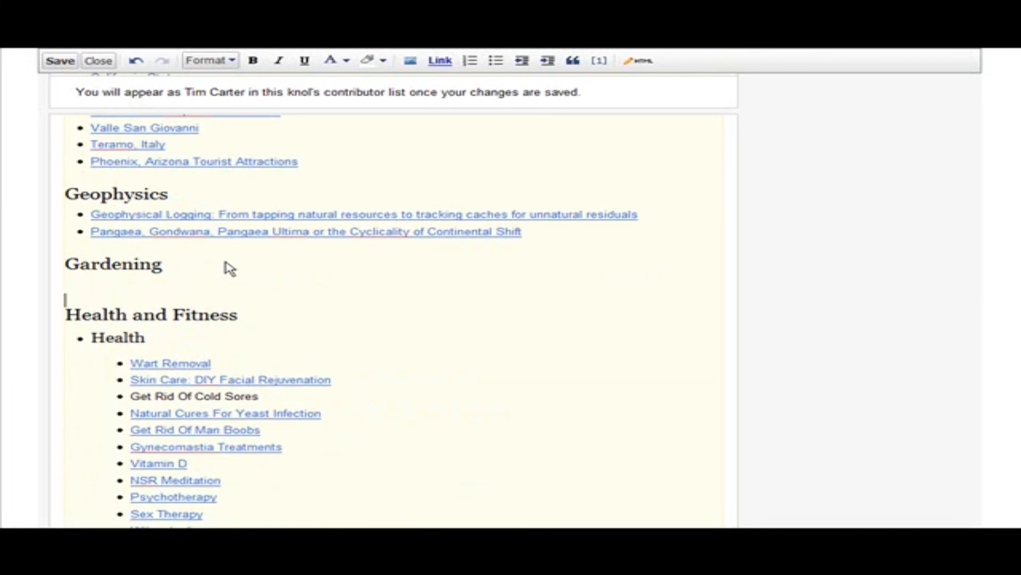
pyautogui.press('BackSpace')
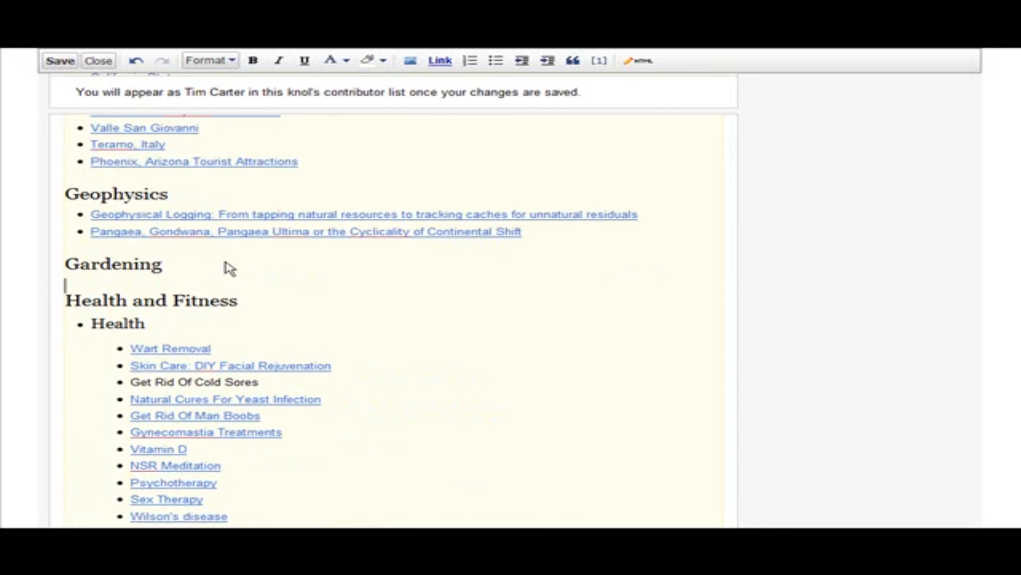
pyautogui.write('Gardening For the Beginner - Preparing Your Soil')
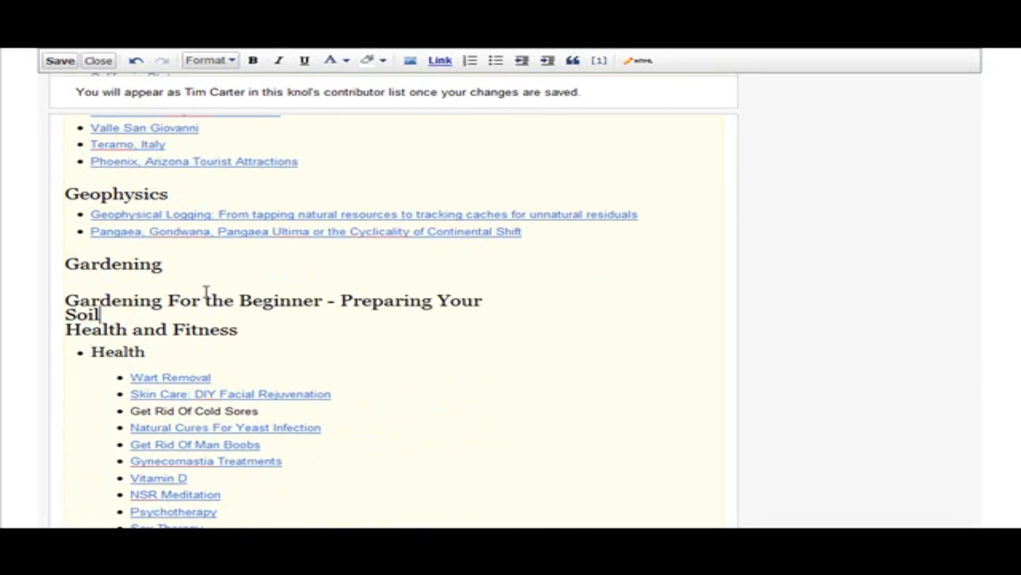
# Format the pasted knol title under Gardening as Normal Paragraph Text
pyautogui.moveTo(65, 300); pyautogui.dragTo(112, 318)
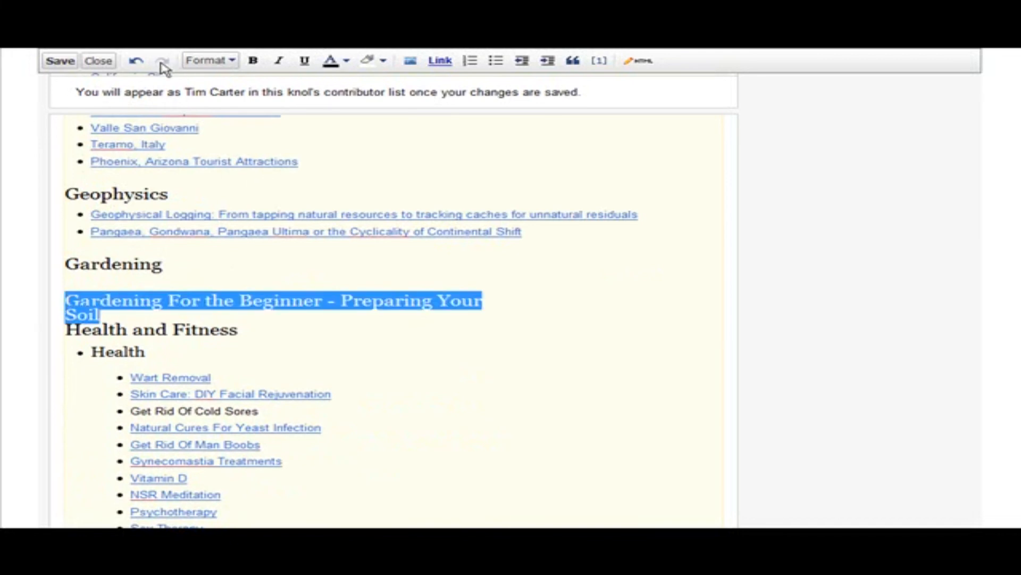
pyautogui.click(231, 61)
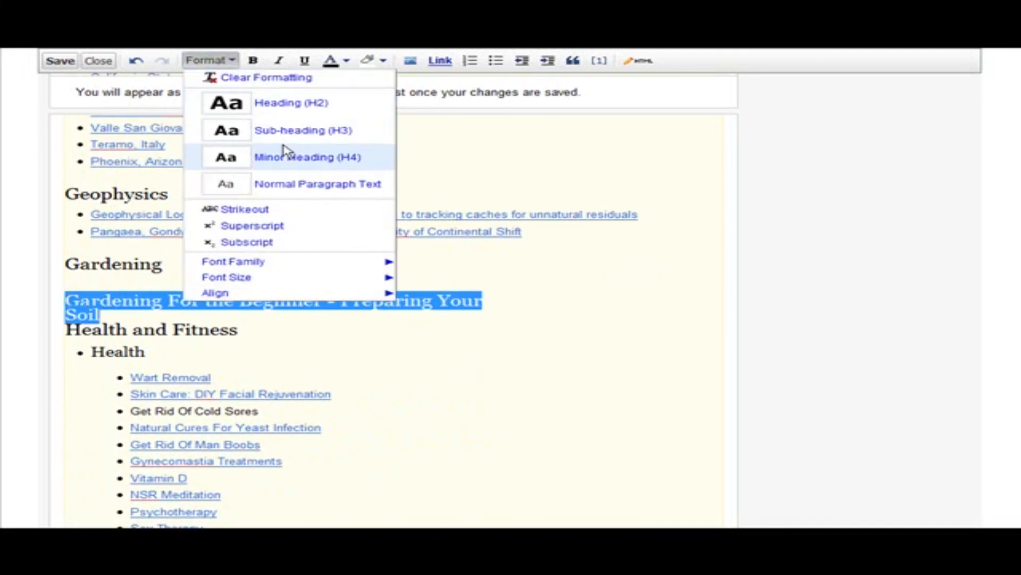
pyautogui.click(317, 185)
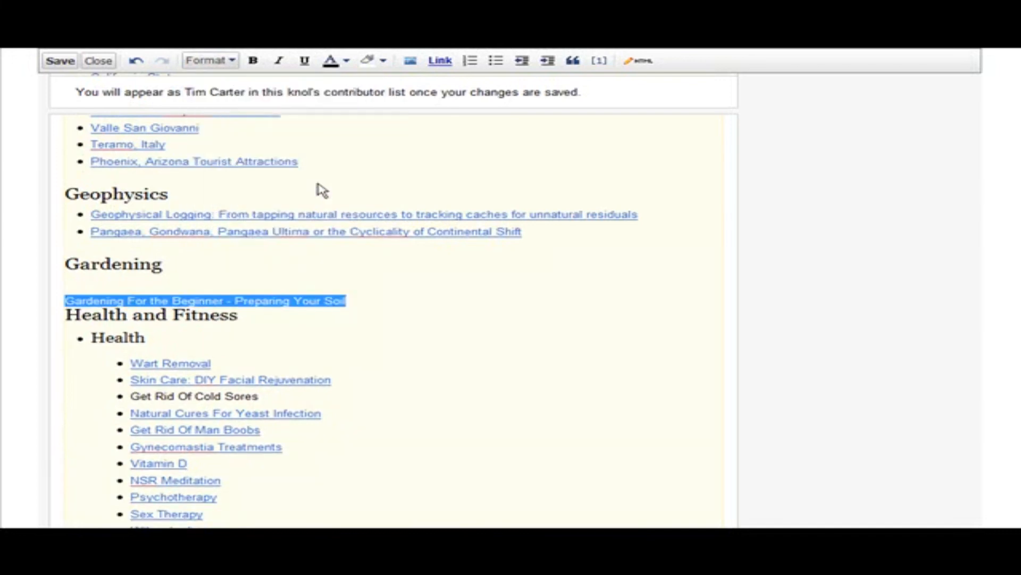
pyautogui.click(343, 300)
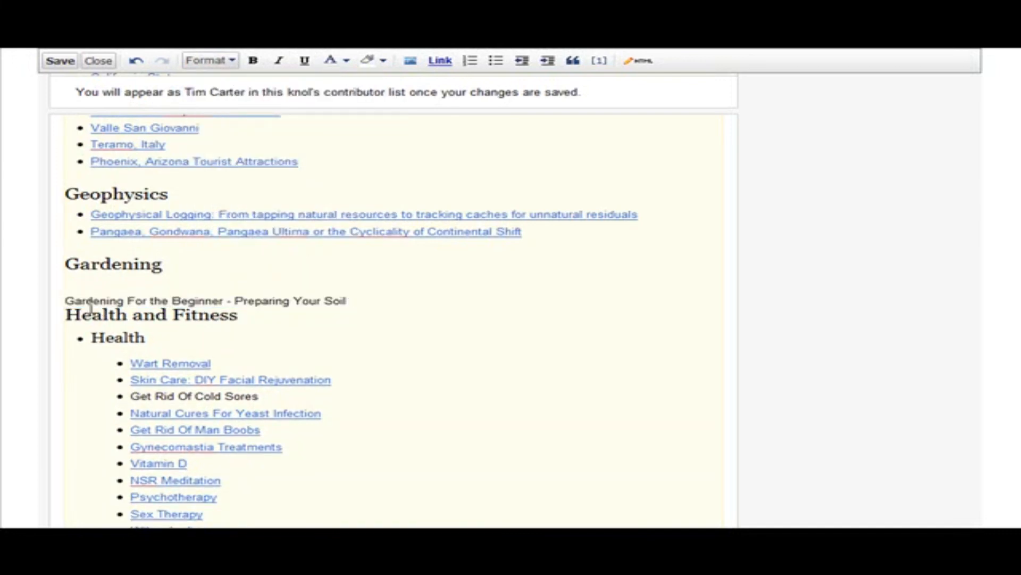
# Copy the published gardening knol's web address and link the title under the Gardening heading to it
pyautogui.moveTo(64, 301); pyautogui.dragTo(362, 308)
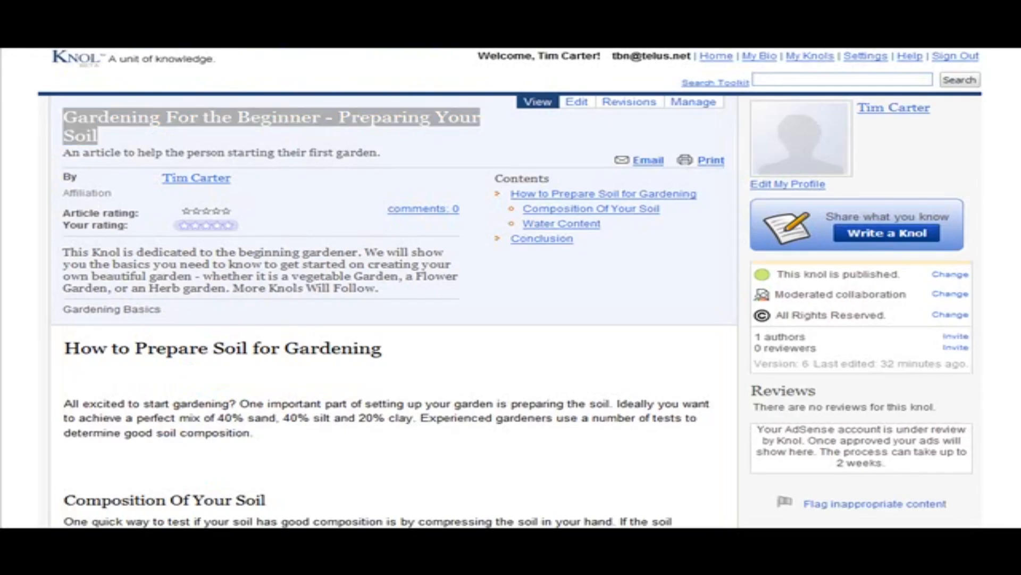
pyautogui.rightClick(467, 5)
pyautogui.click(495, 19)
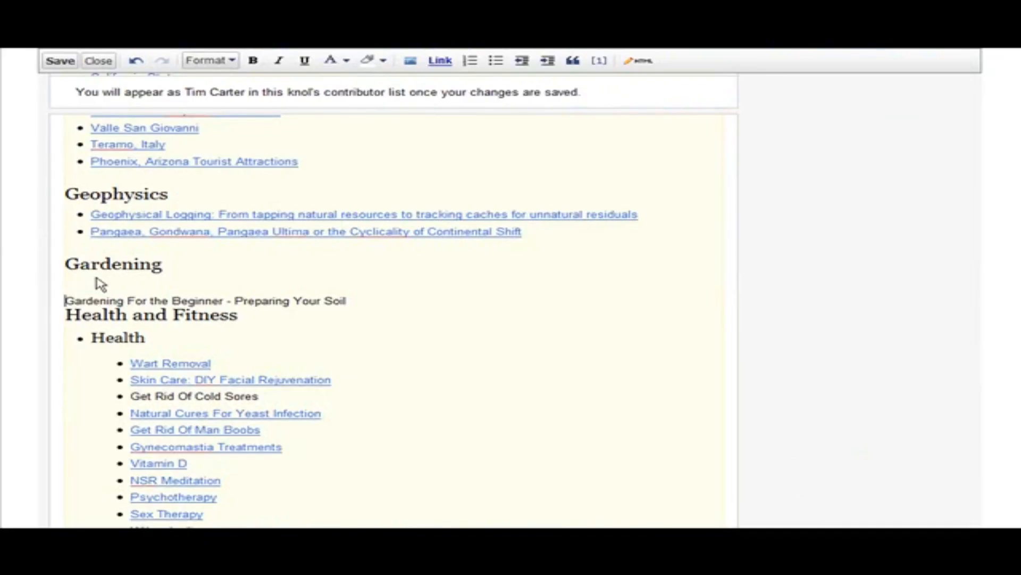
pyautogui.moveTo(64, 300); pyautogui.dragTo(370, 305)
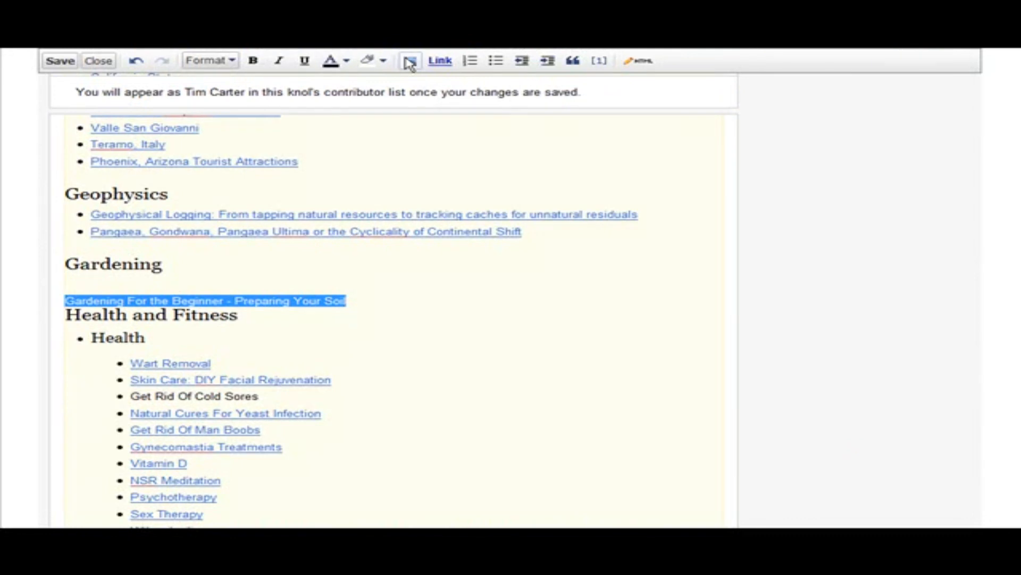
pyautogui.click(435, 61)
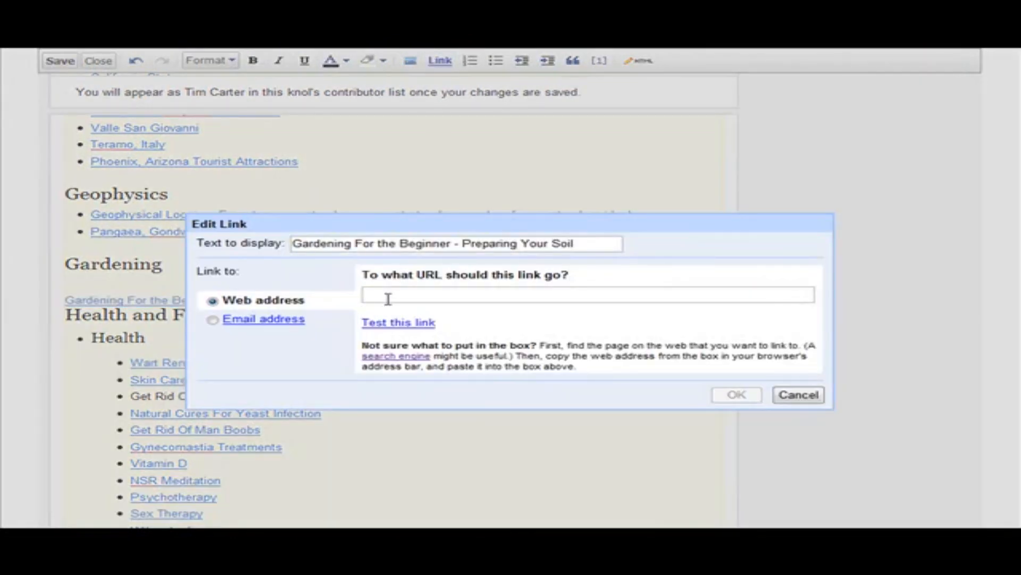
pyautogui.hotkey('ctrl', 'v')
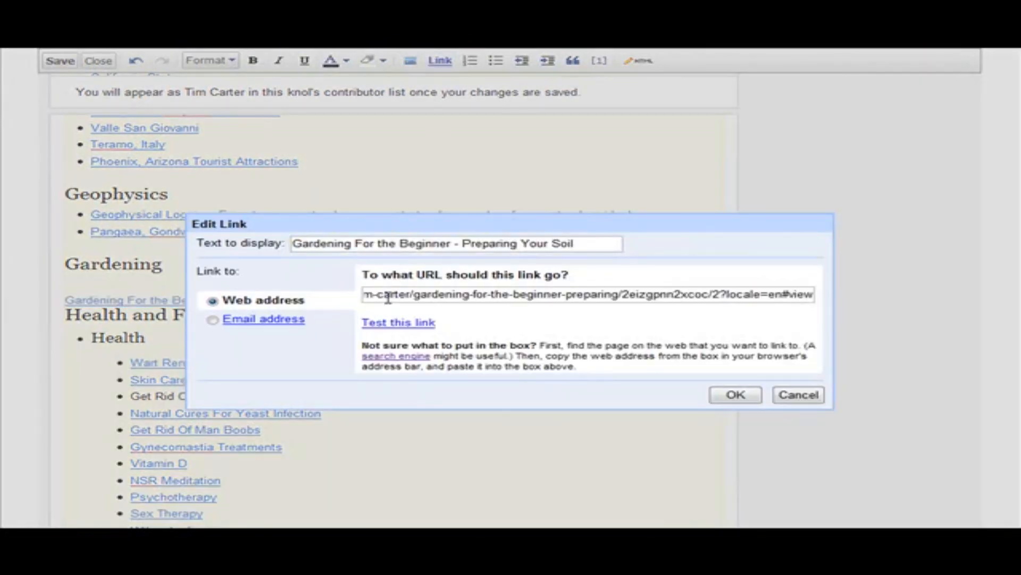
pyautogui.click(736, 394)
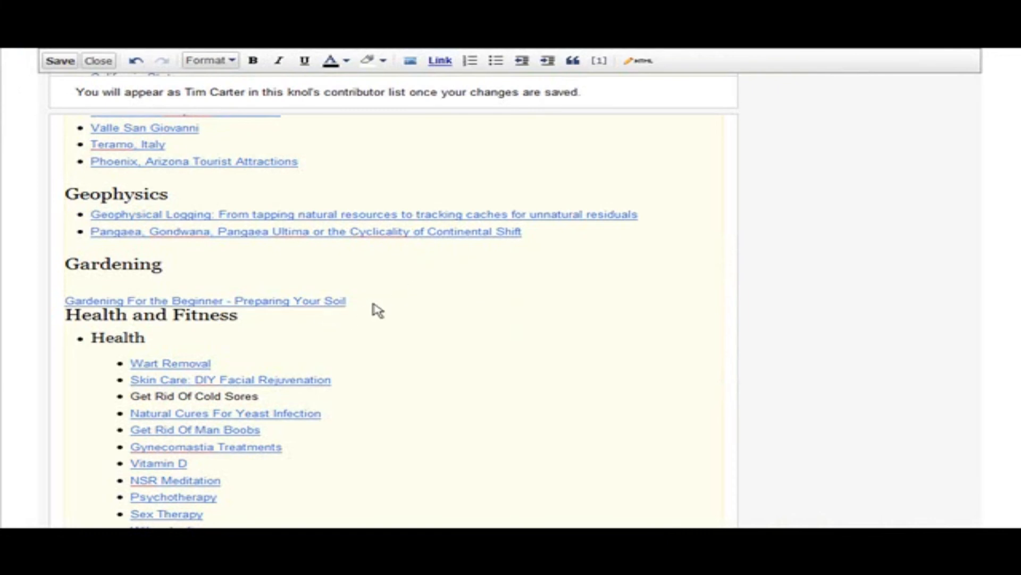
# Insert a blank line above the Health and Fitness heading and make the linked gardening knol title a bulleted list item
pyautogui.click(66, 315)
pyautogui.press('Return')
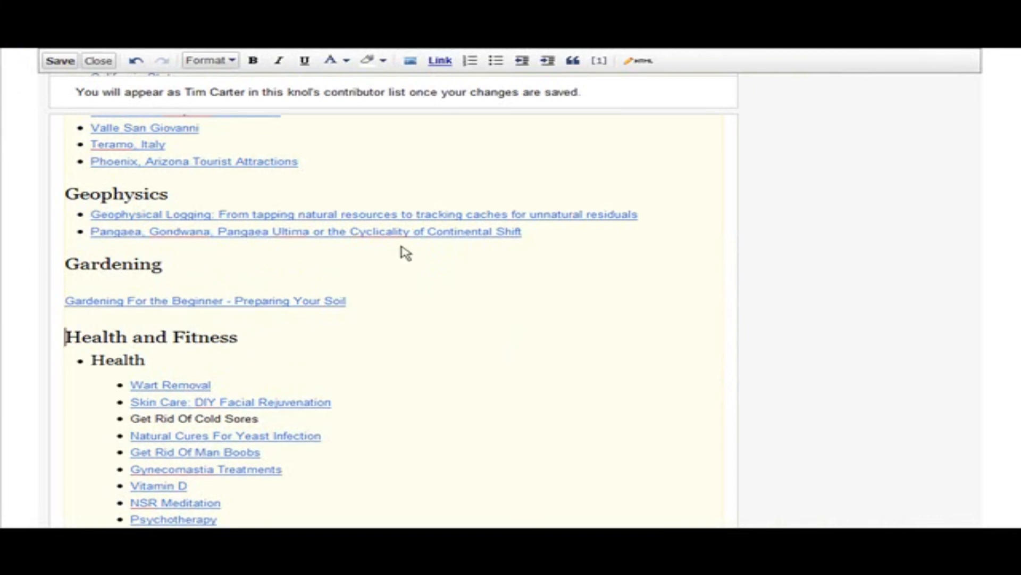
pyautogui.click(67, 300)
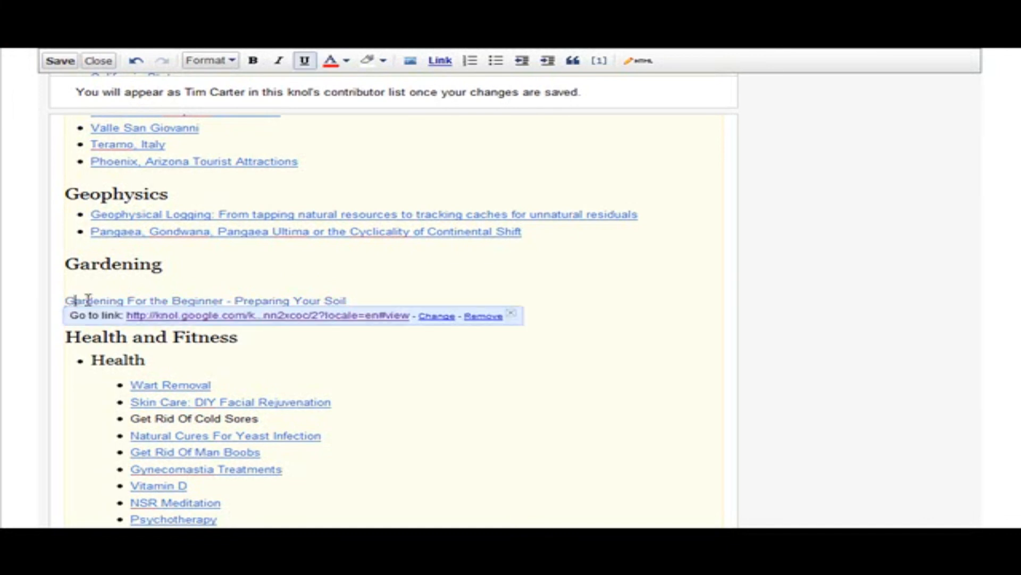
pyautogui.click(236, 289)
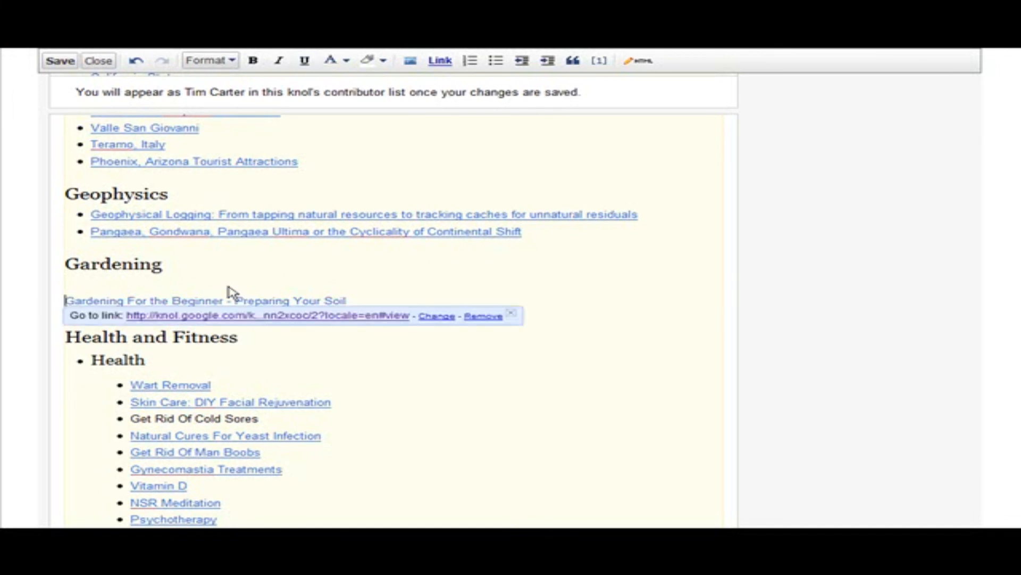
pyautogui.scroll(1, 586, 117)
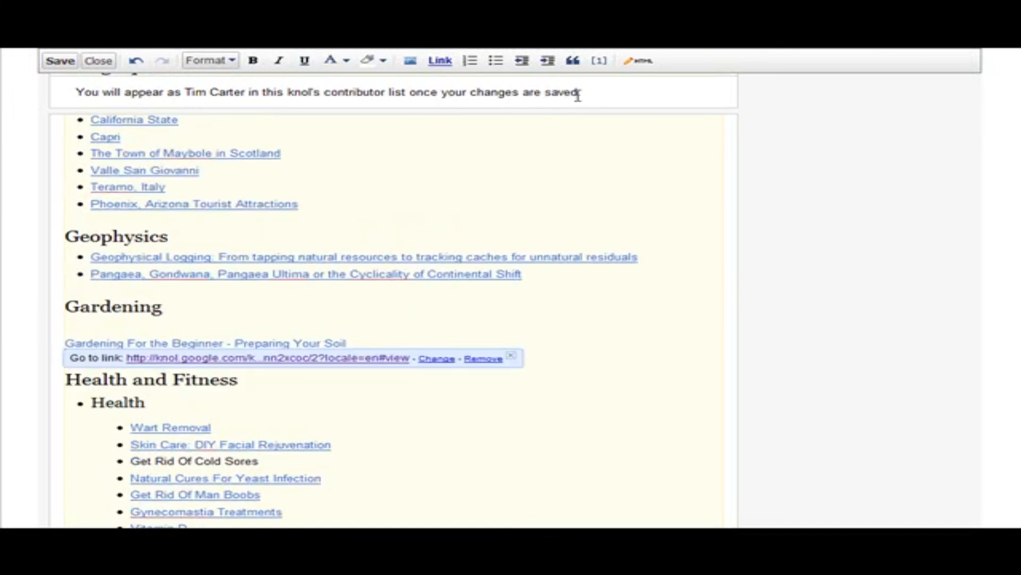
pyautogui.click(495, 61)
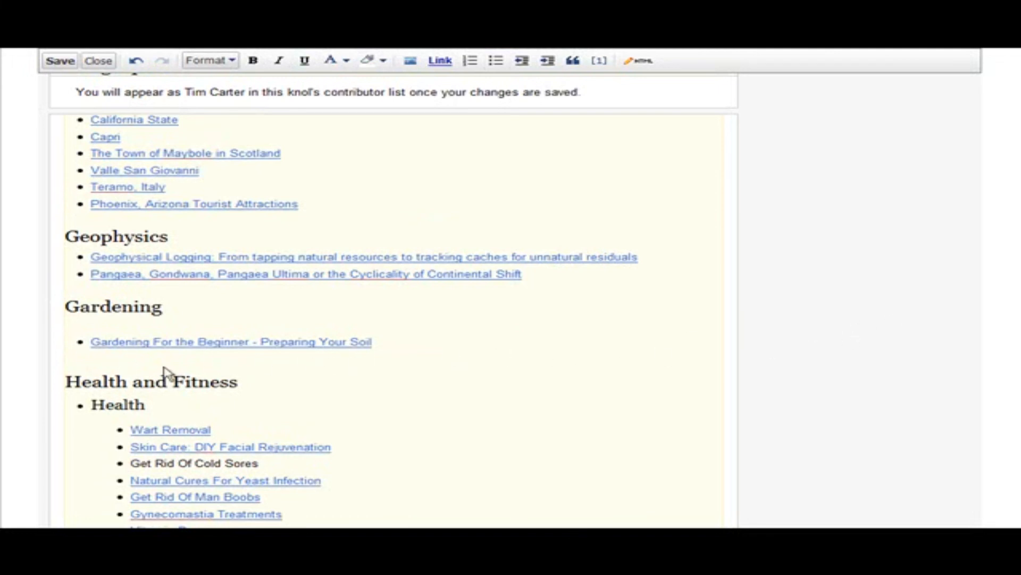
# Save the changes to the knol directory and close its editor
pyautogui.scroll(15, 820, 319)
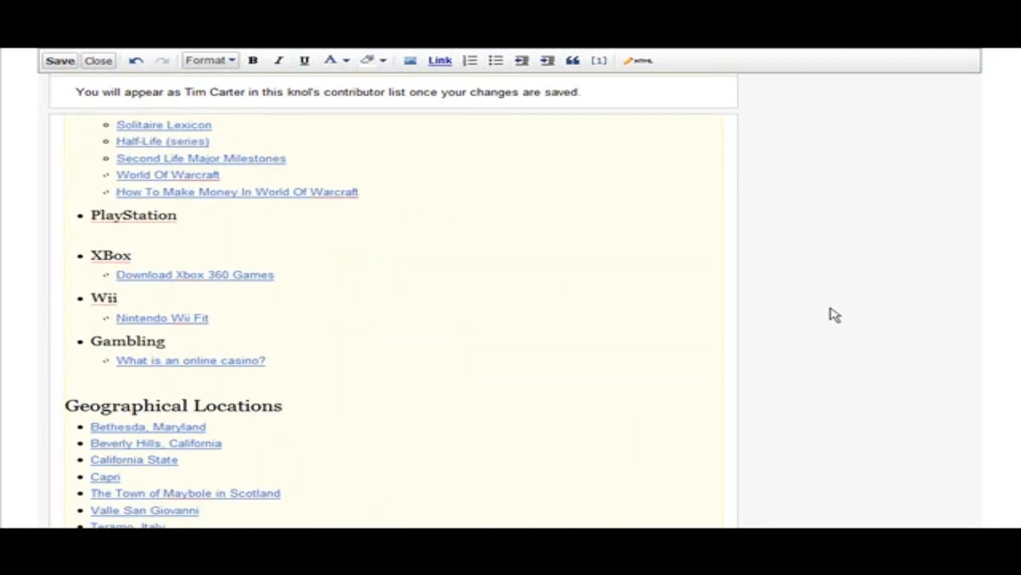
pyautogui.scroll(5, 823, 254)
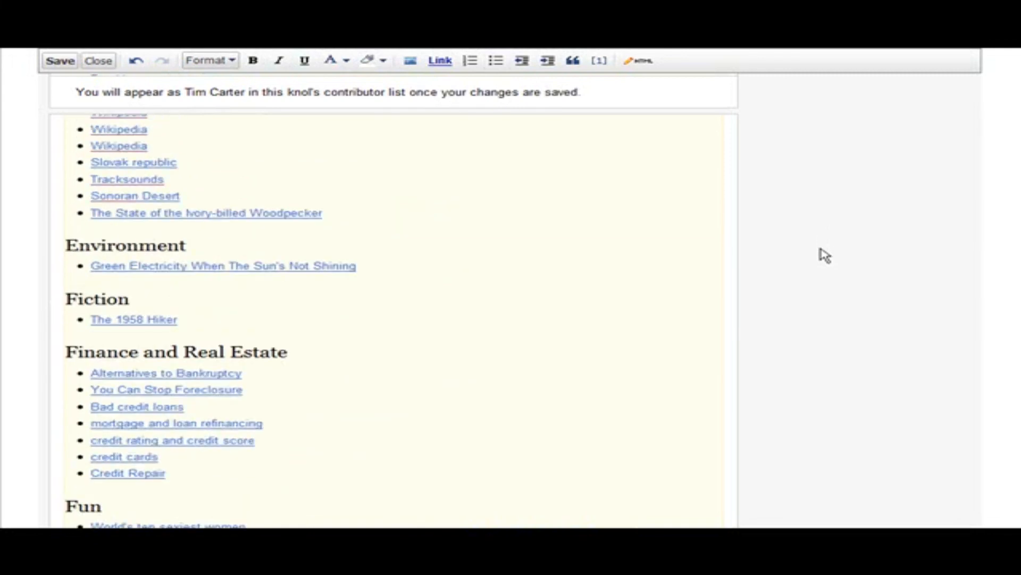
pyautogui.click(53, 61)
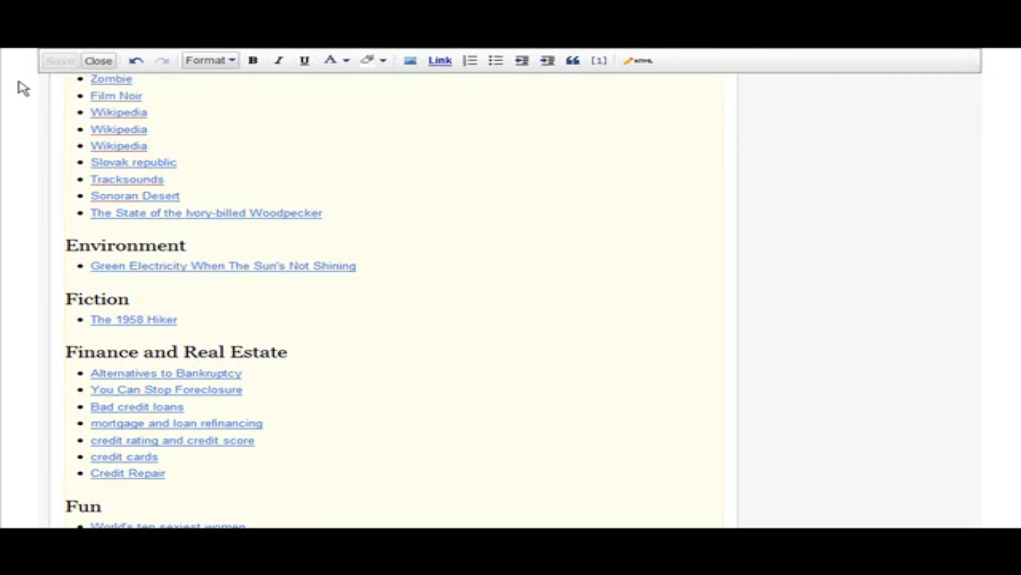
pyautogui.click(98, 62)
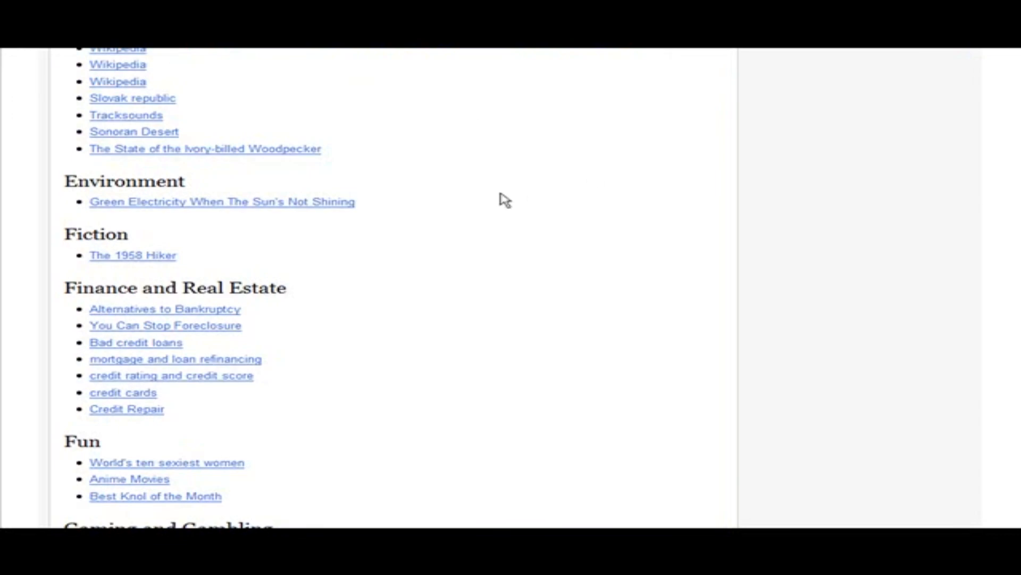
# Find the Gardening section in the saved directory and test its link by opening and viewing the gardening knol
pyautogui.scroll(4, 505, 199)
pyautogui.scroll(-10, 528, 200)
pyautogui.scroll(-8, 532, 198)
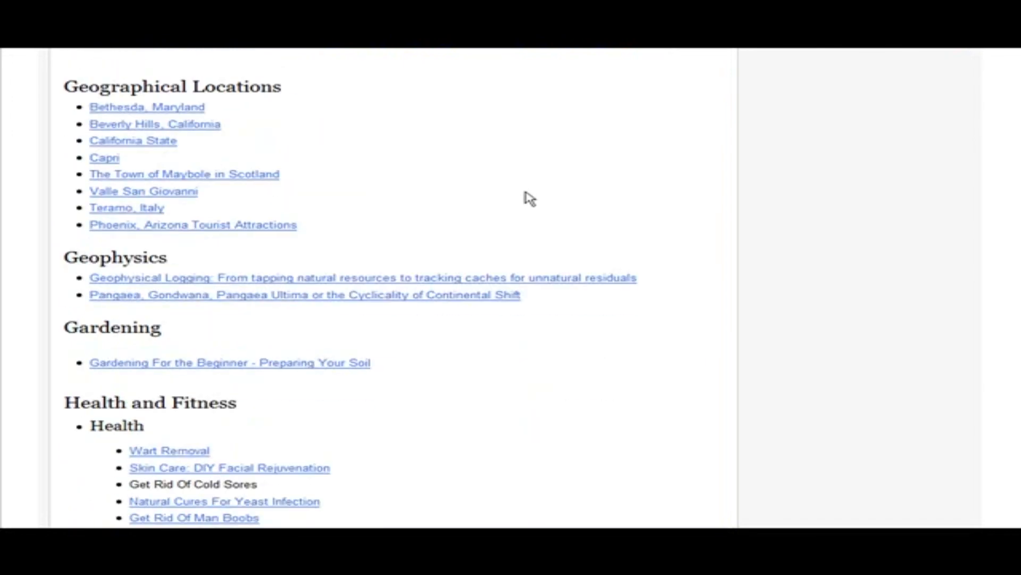
pyautogui.scroll(-3, 529, 199)
pyautogui.click(220, 237)
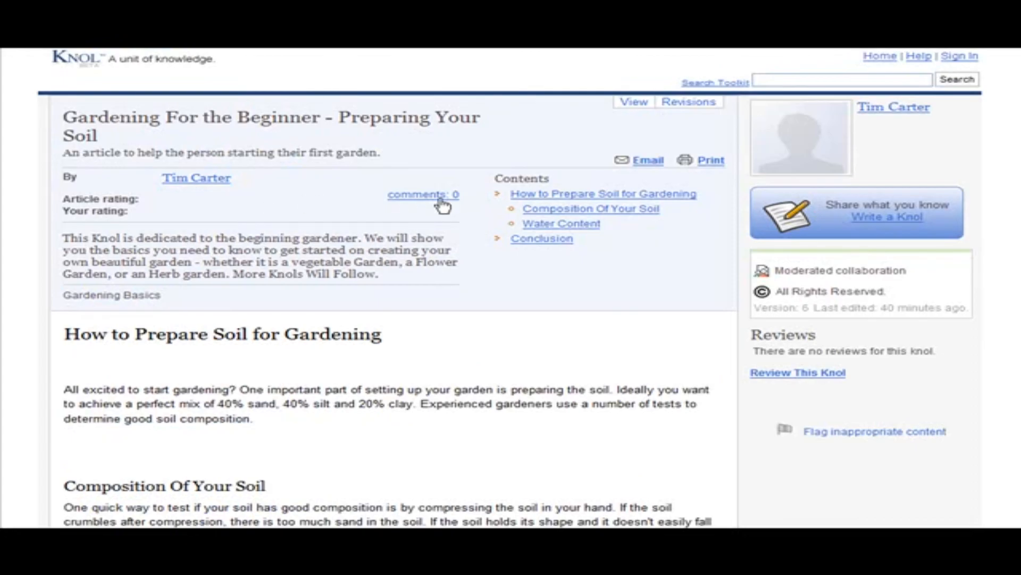
pyautogui.scroll(-3, 447, 206)
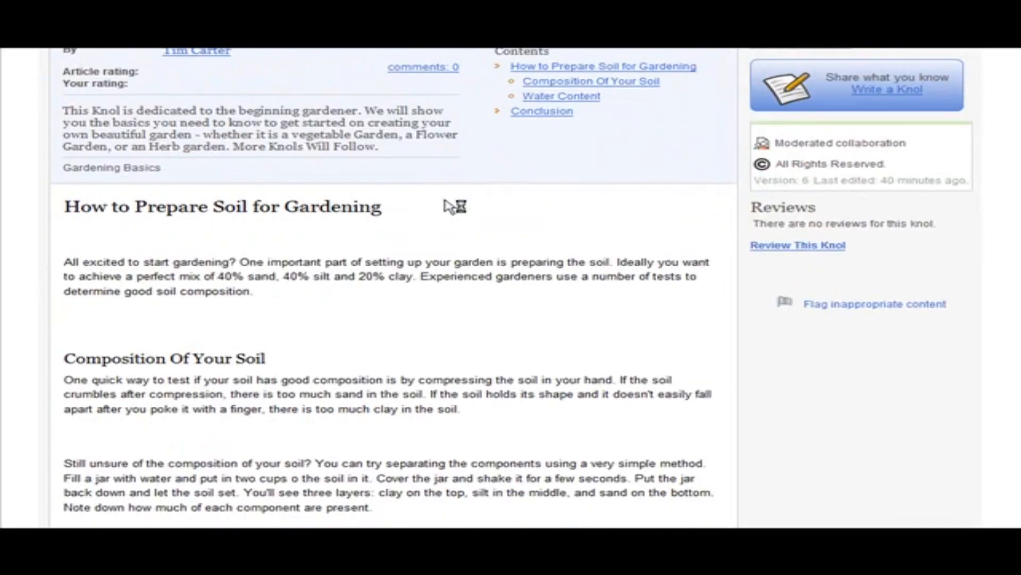
pyautogui.scroll(3, 452, 206)
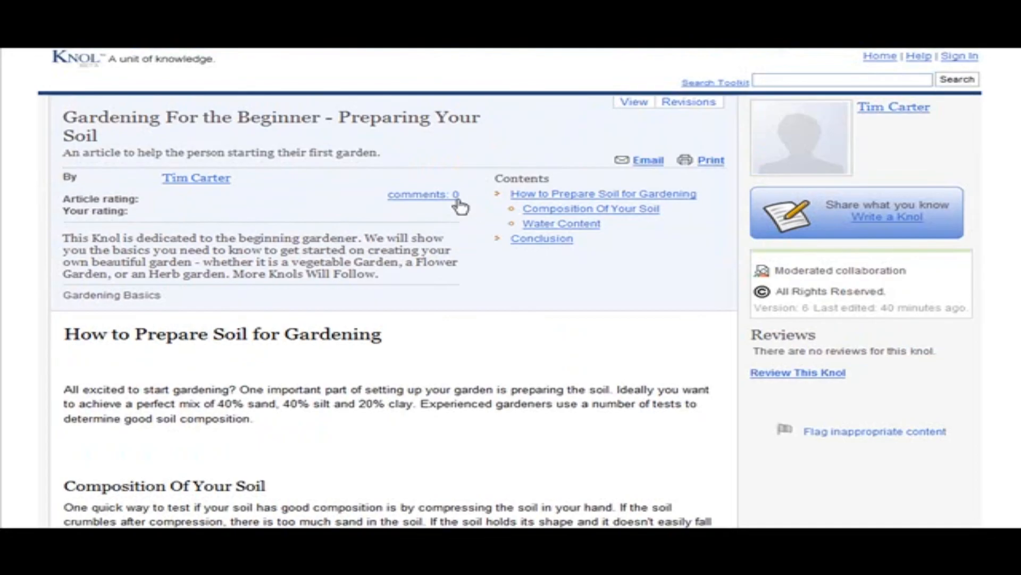
pyautogui.click(457, 200)
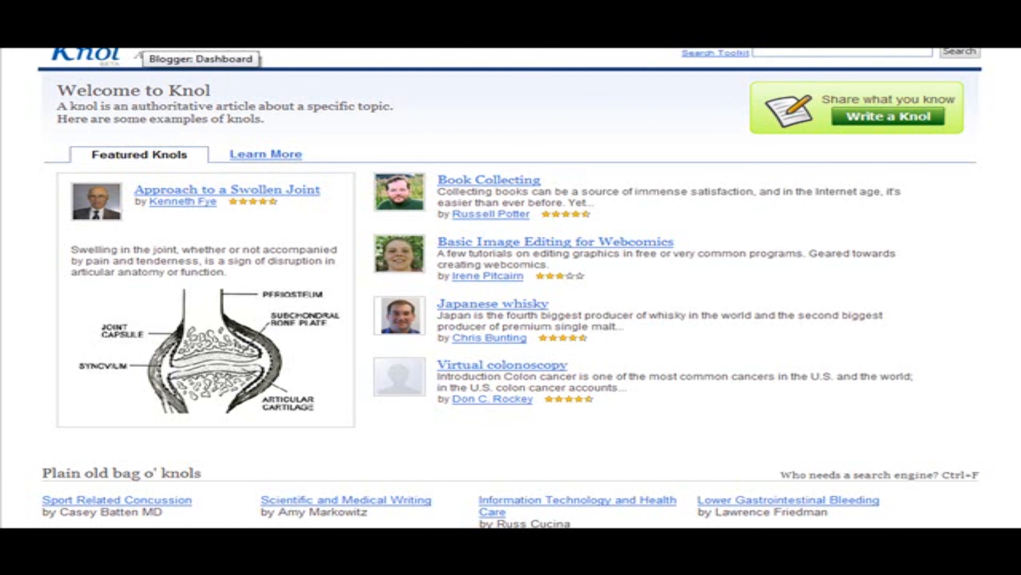
# Switch to Blogger and create a blog titled "Beautiful Lawn and Garden", check that its matching blogspot address is available, and fill in the word verification
pyautogui.click(143, 40)
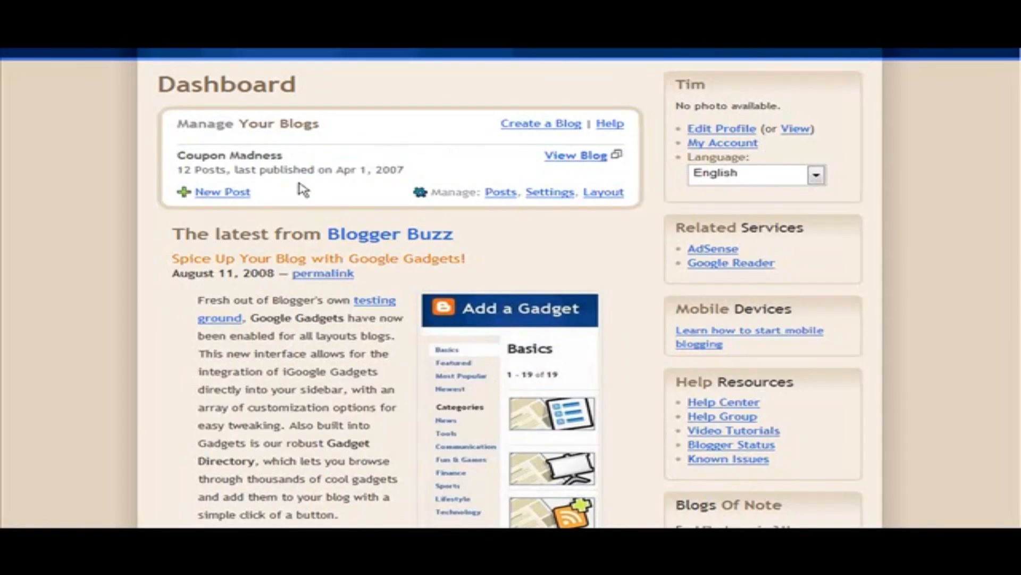
pyautogui.click(529, 127)
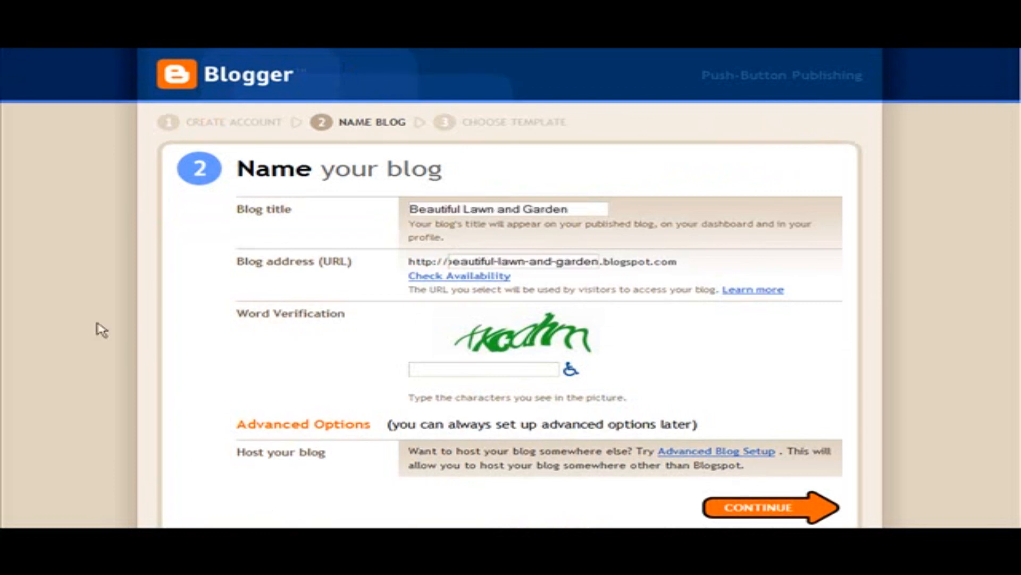
pyautogui.click(441, 275)
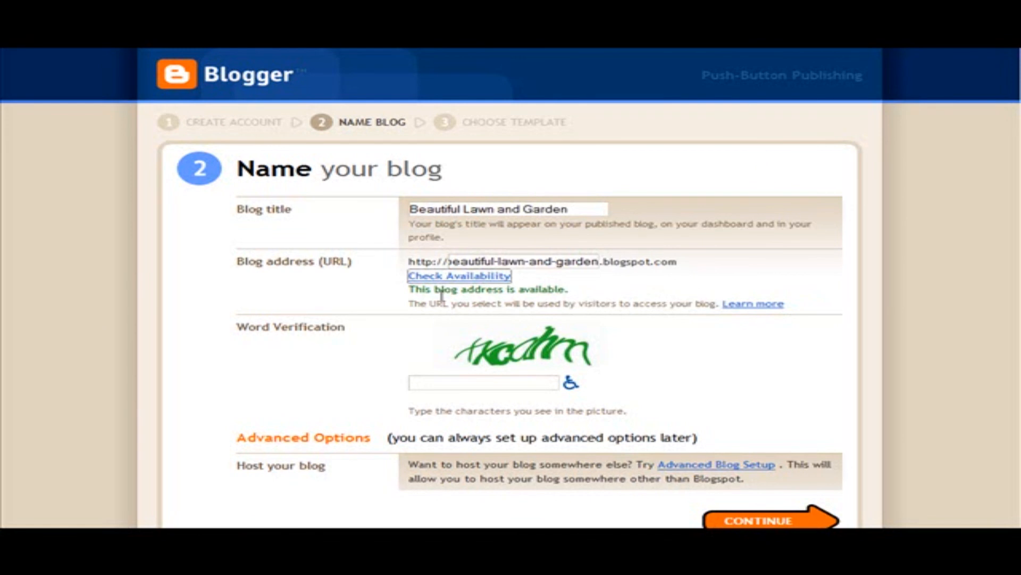
pyautogui.scroll(-3, 685, 323)
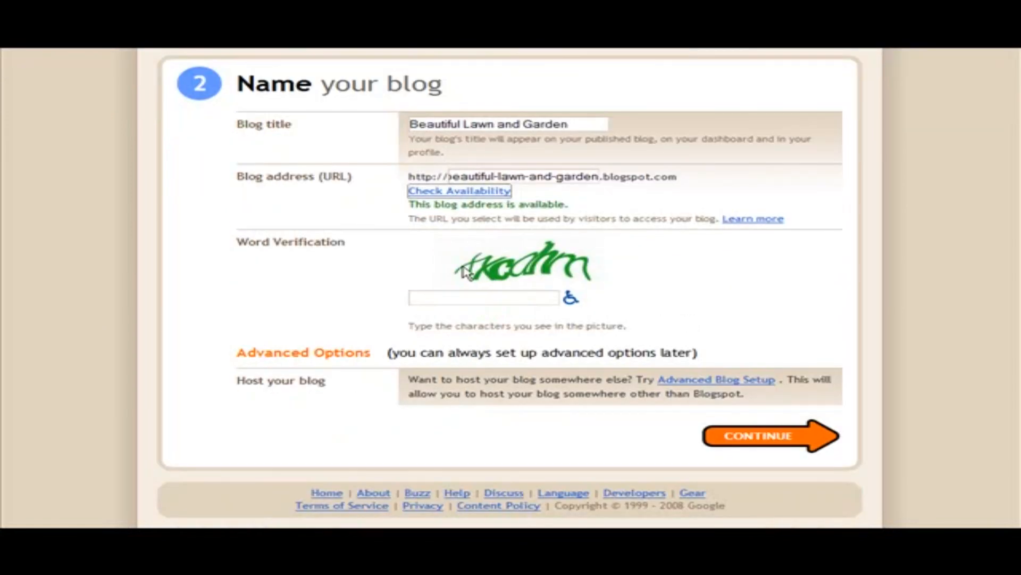
pyautogui.click(436, 300)
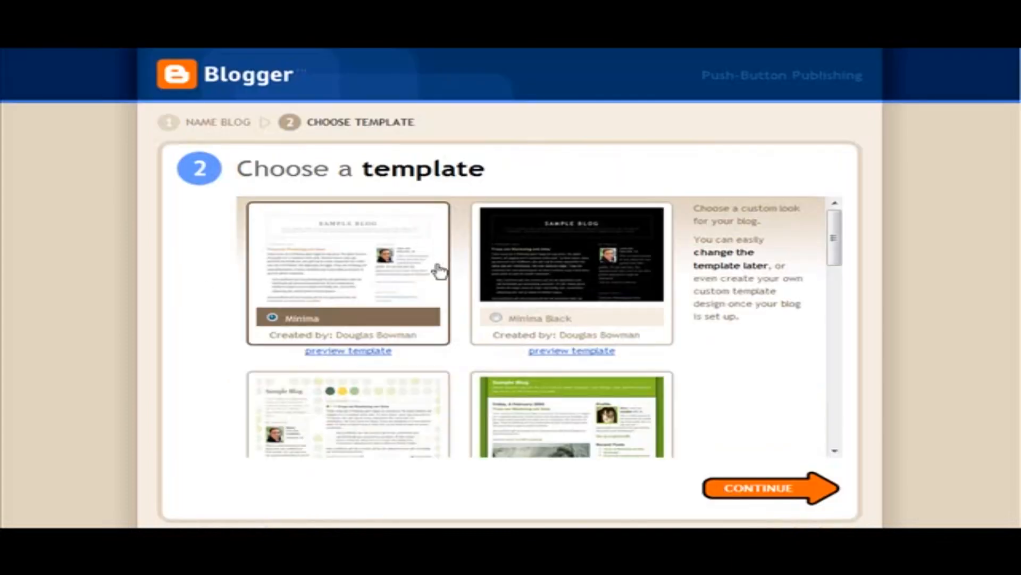
# Browse the blog templates, choose Snapshot and finish creating the blog
pyautogui.scroll(-6, 597, 274)
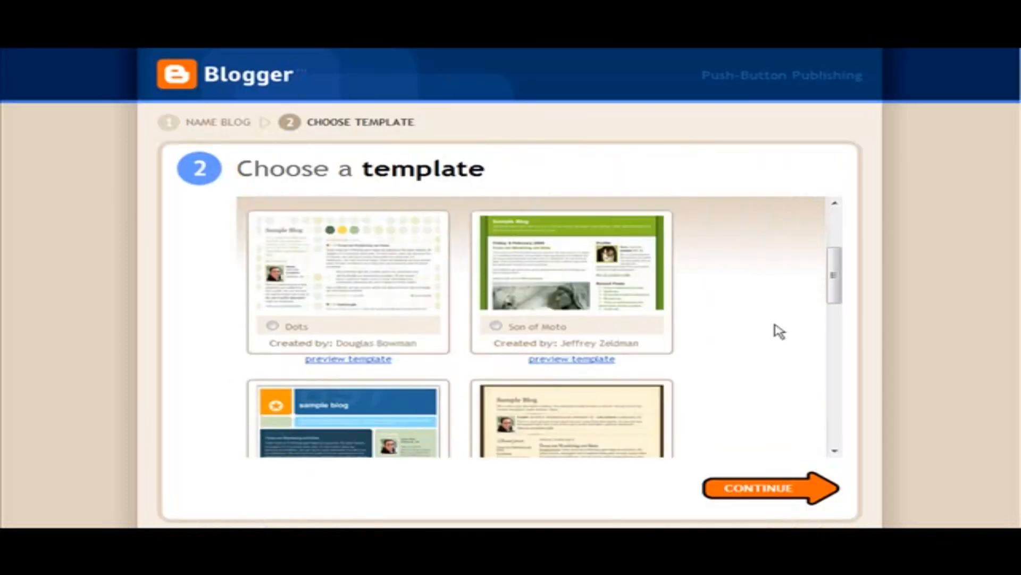
pyautogui.scroll(-6, 780, 332)
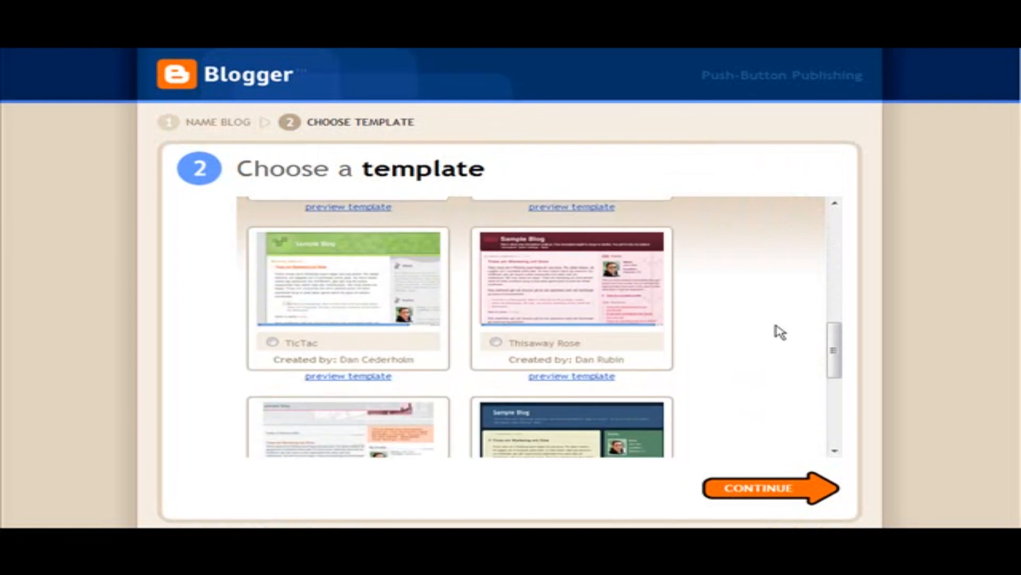
pyautogui.scroll(-5, 779, 332)
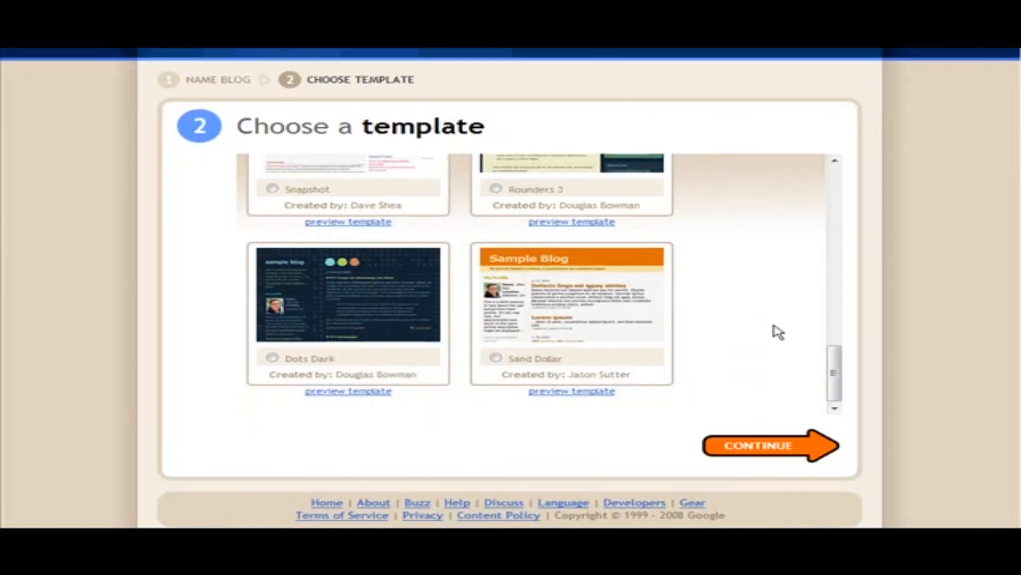
pyautogui.scroll(3, 685, 345)
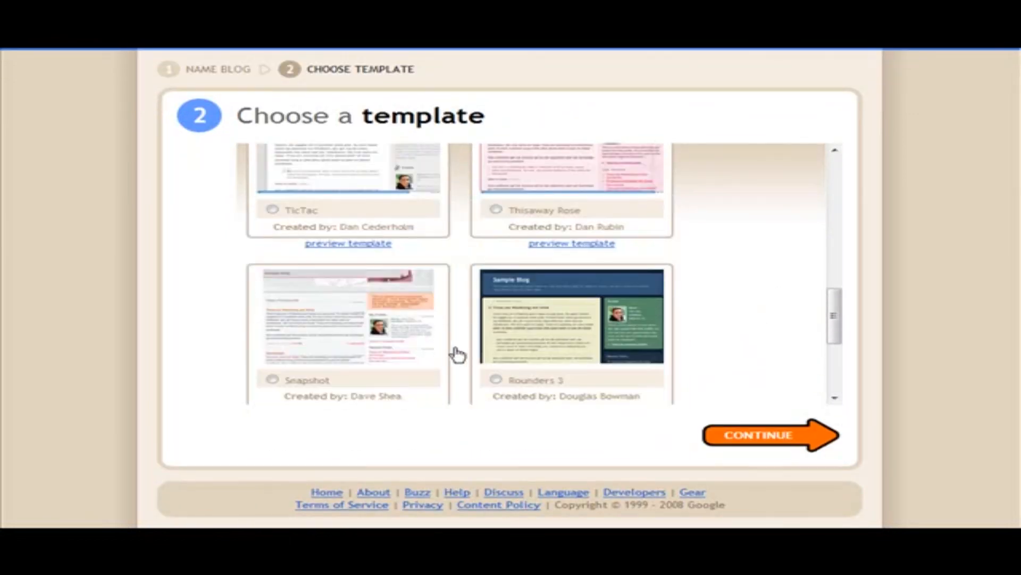
pyautogui.click(356, 343)
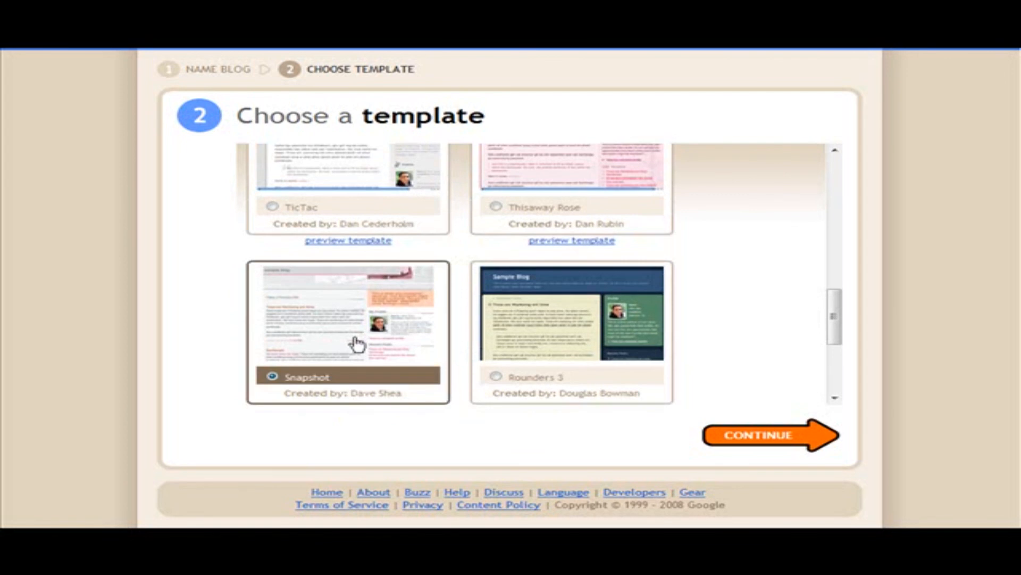
pyautogui.click(761, 425)
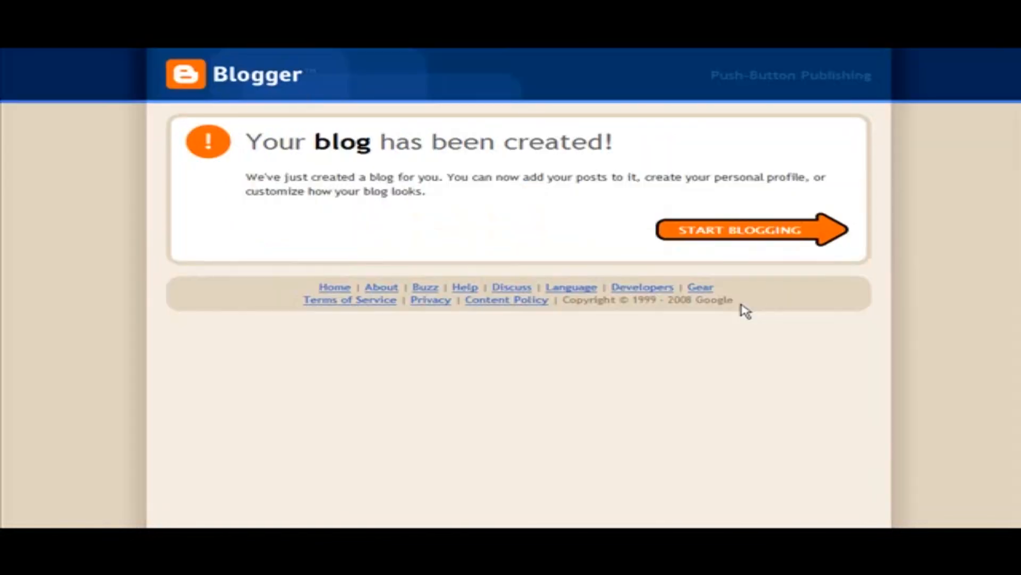
# Start a post titled "Gaining an Understanding of Home Gardening" with the article text, ending with "For more gardening facts - see mt Knol by clicking here"
pyautogui.click(687, 229)
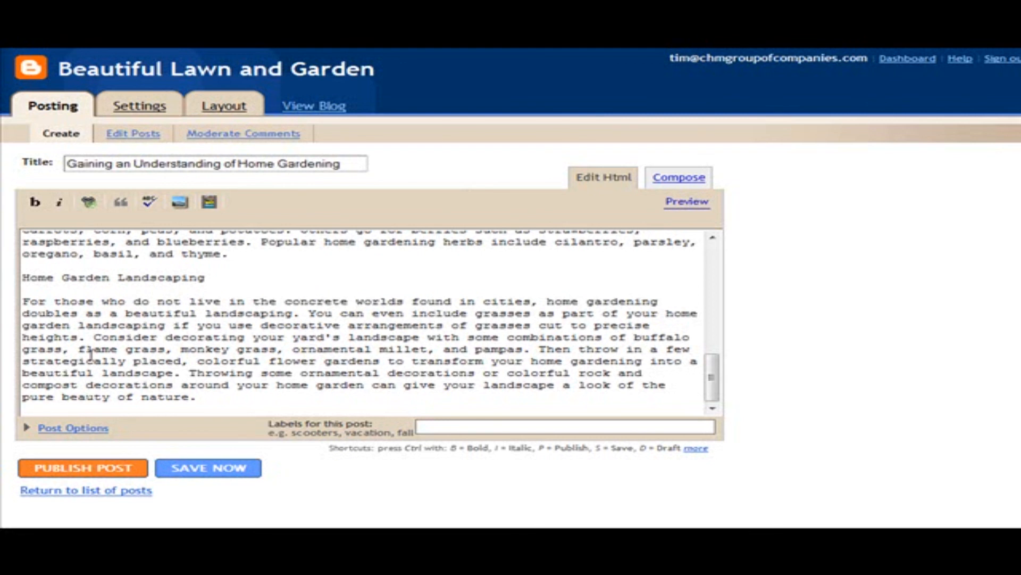
pyautogui.click(218, 397)
pyautogui.press('Return')
pyautogui.press('Return')
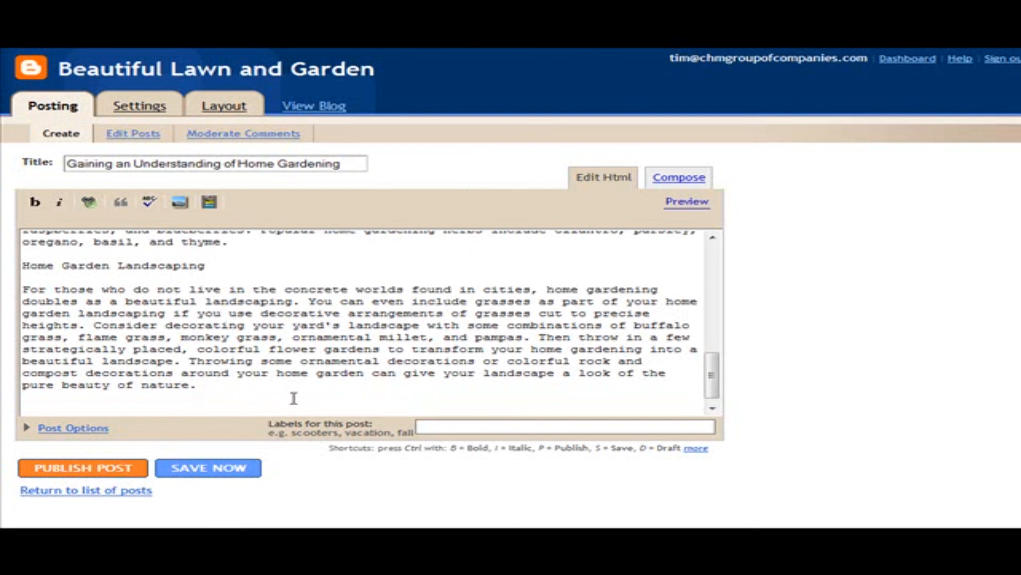
pyautogui.write('For')
pyautogui.write('more gardening facts - see mt Knol by clicking here')
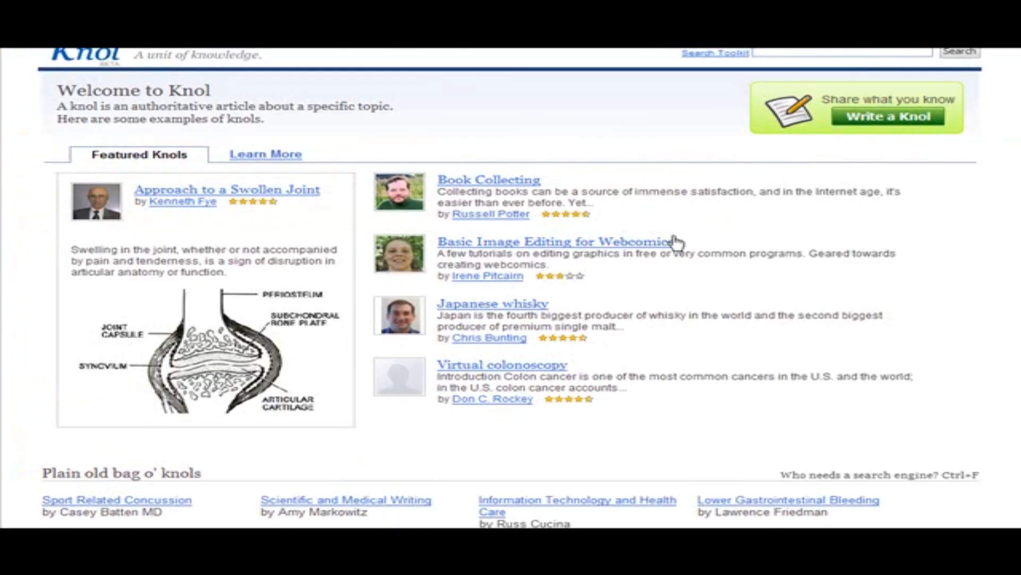
# Switch to Knol and copy the link address of "Gardening For the Beginner - Preparing Your Soil" from the list of own knols
pyautogui.scroll(1, 771, 85)
pyautogui.click(794, 59)
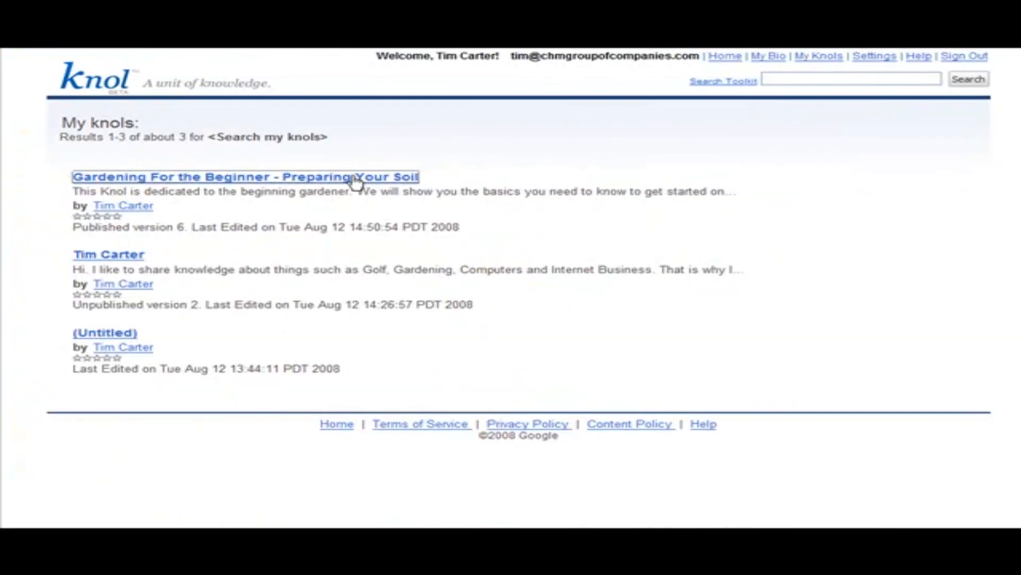
pyautogui.rightClick(353, 177)
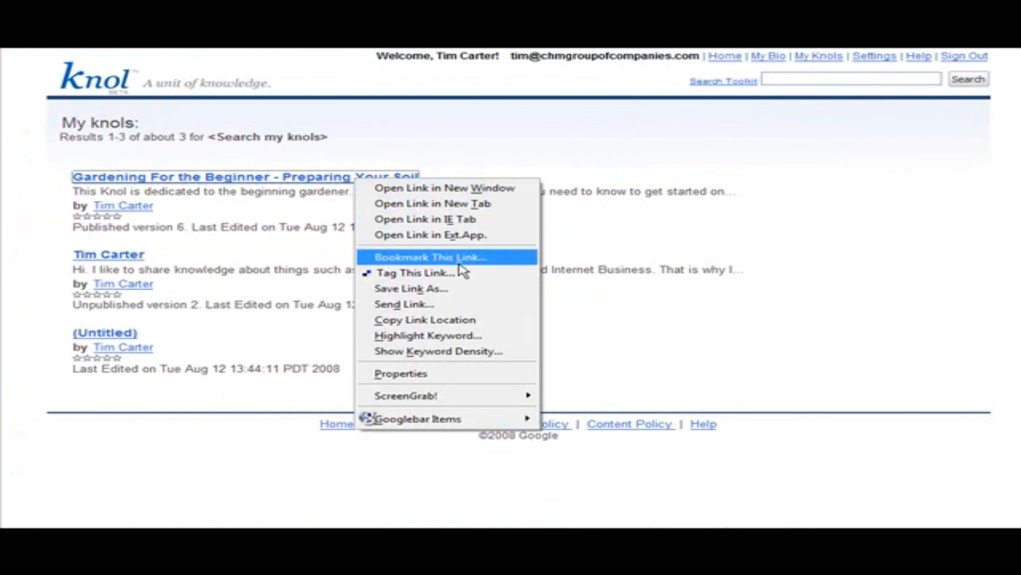
pyautogui.click(457, 321)
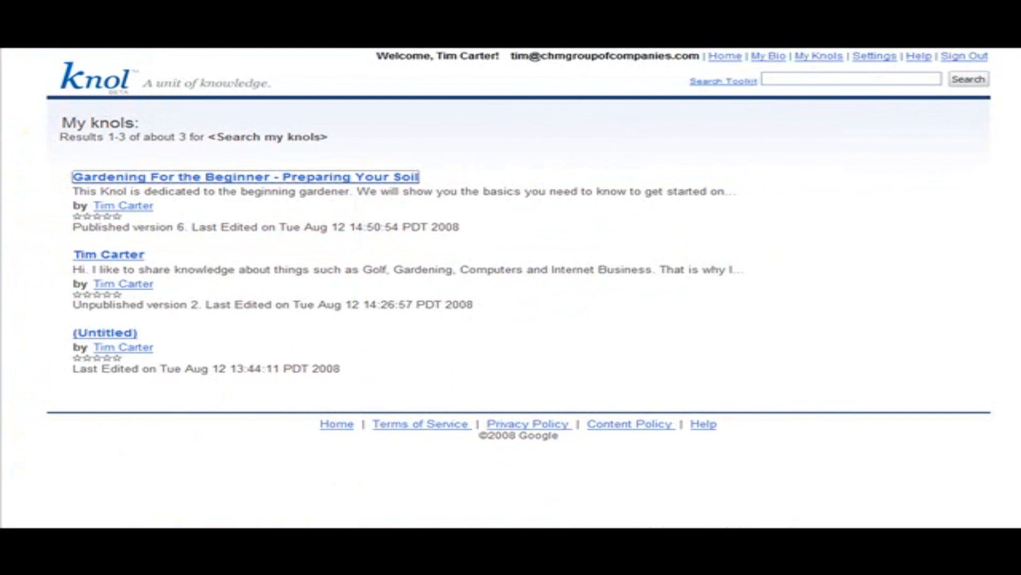
# Switch to the Blogger post, link the closing line "For more gardening facts - see mt Knol by clicking here" to the copied knol address, and publish the post
pyautogui.hotkey('ctrl', 'Tab')
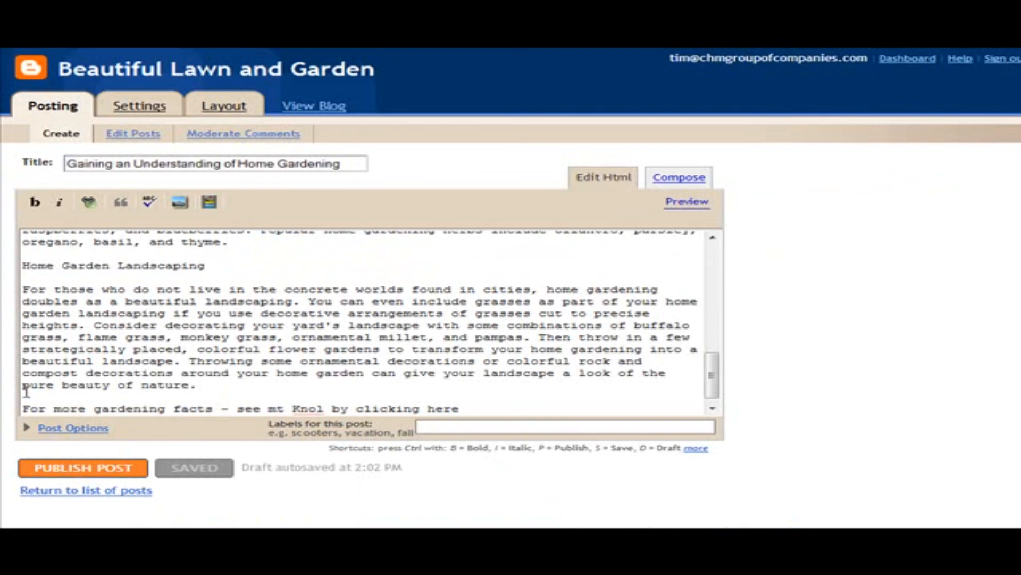
pyautogui.moveTo(23, 408); pyautogui.dragTo(463, 409)
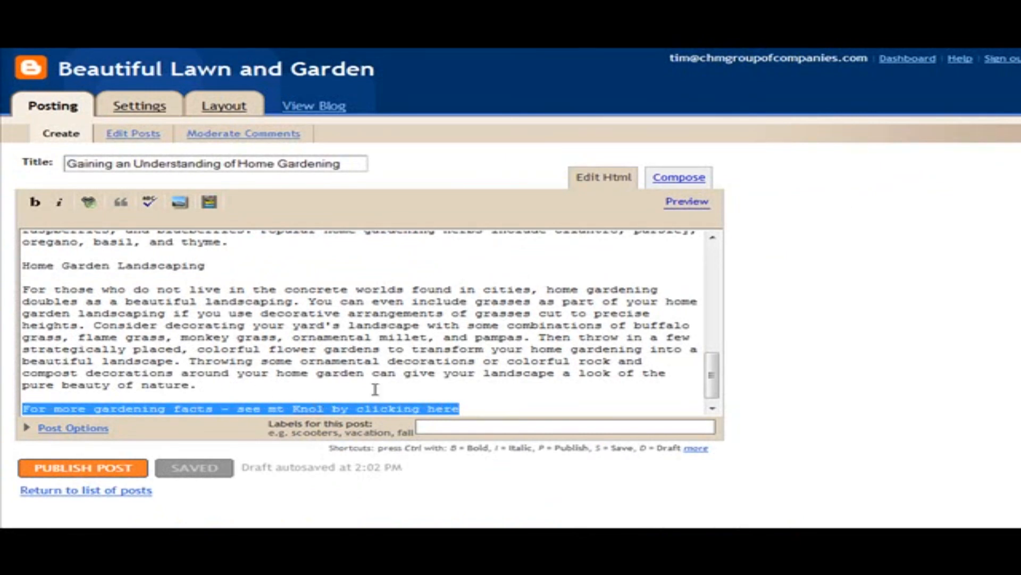
pyautogui.click(89, 203)
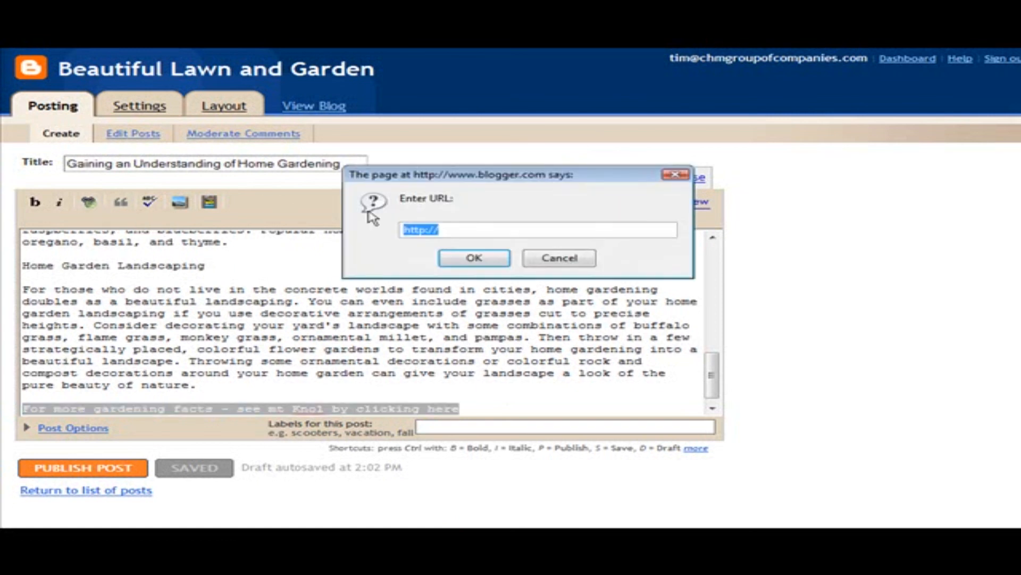
pyautogui.hotkey('ctrl', 'v')
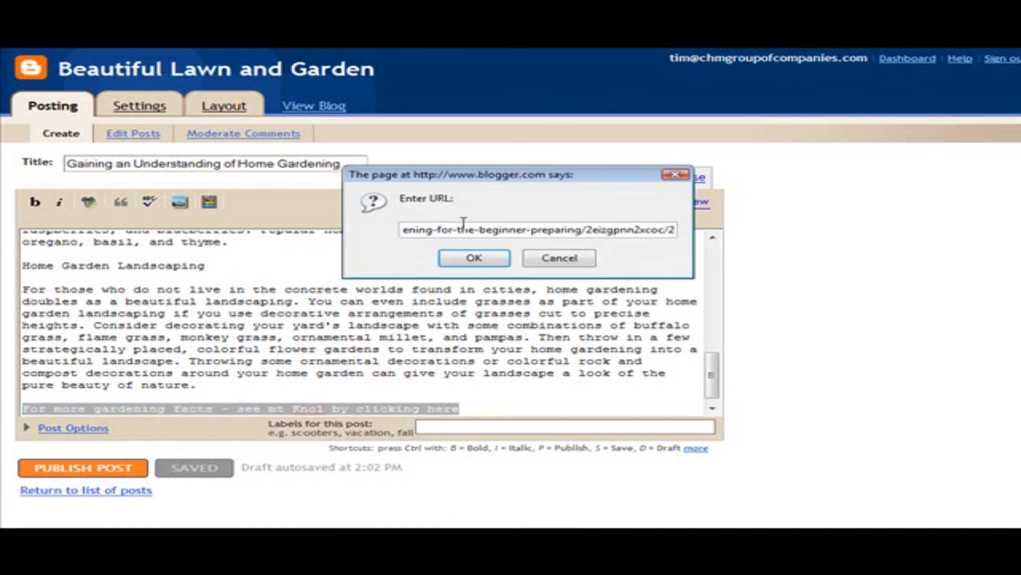
pyautogui.click(474, 259)
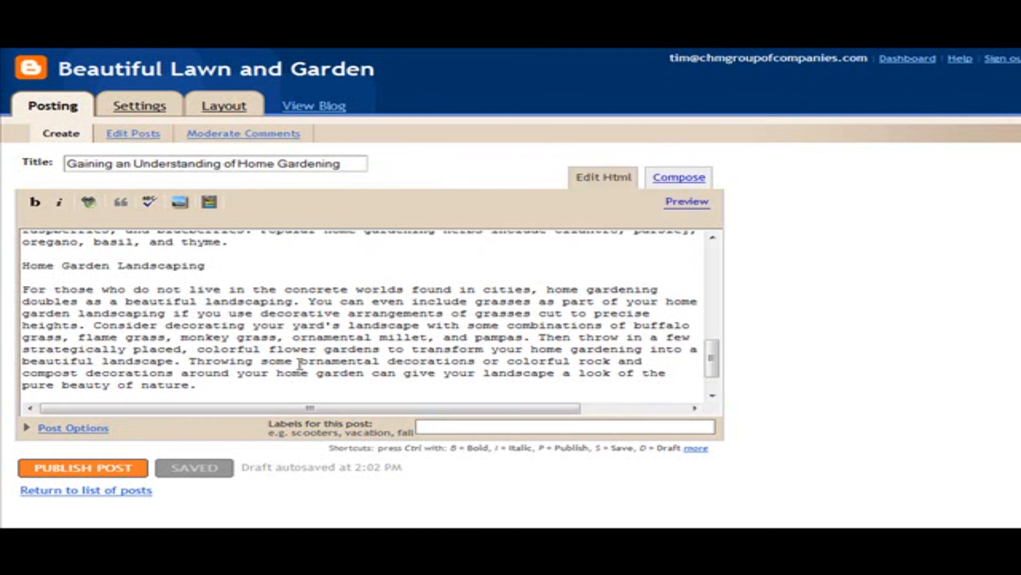
pyautogui.scroll(-2, 334, 371)
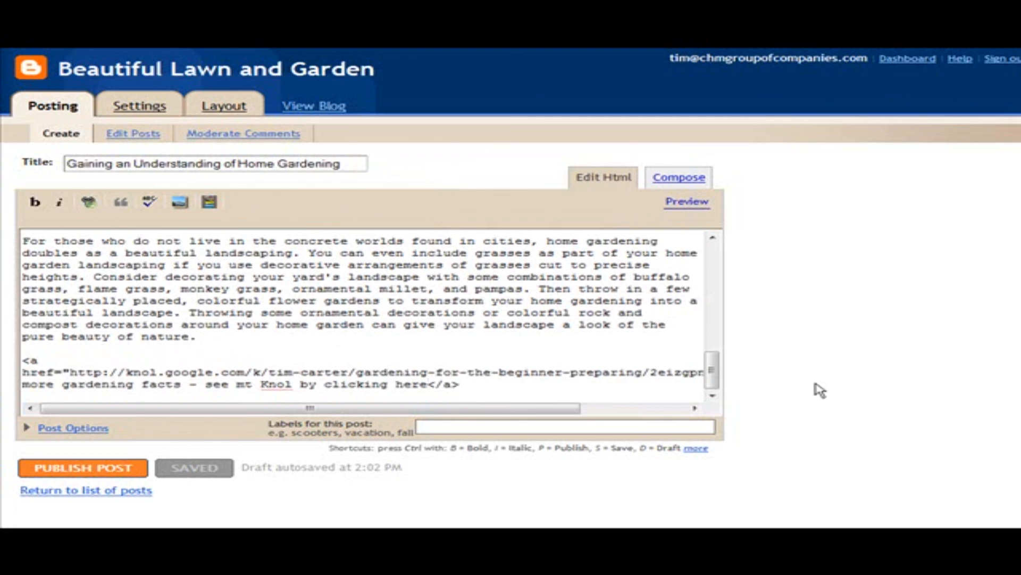
pyautogui.click(80, 469)
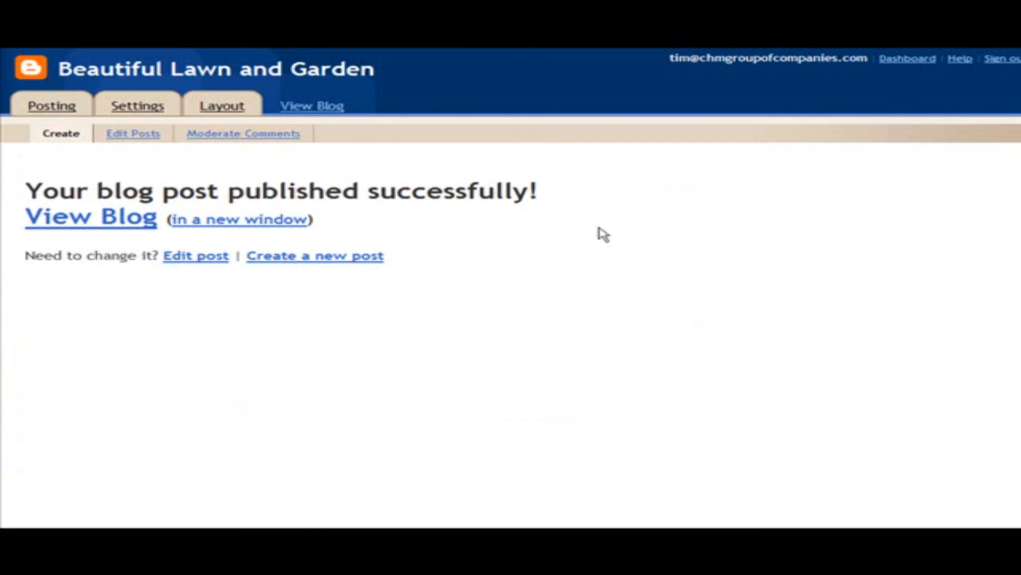
# View the published blog in a new window, follow the post's closing link to check the knol it opens, and return to the blog
pyautogui.click(280, 224)
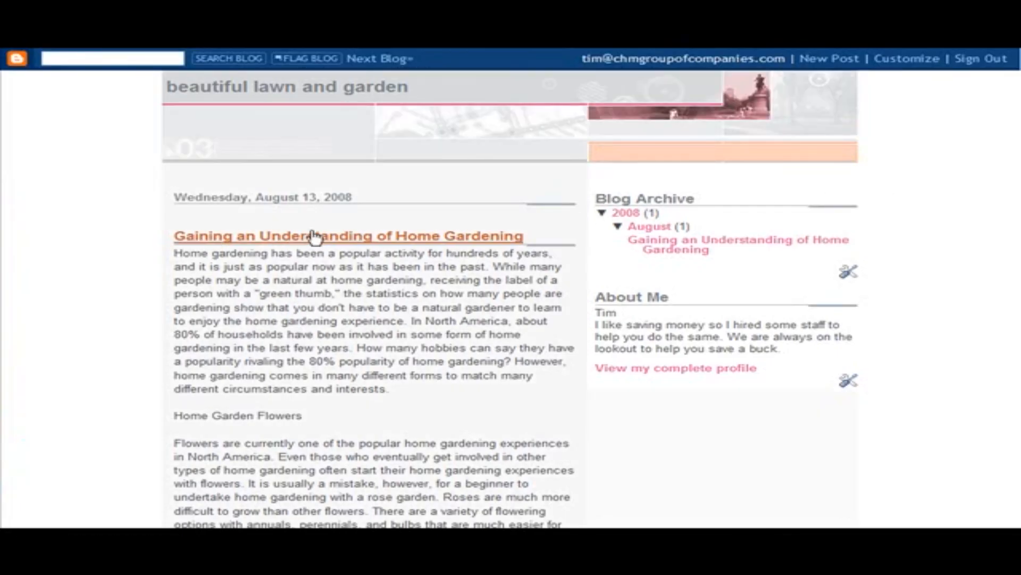
pyautogui.scroll(-10, 428, 228)
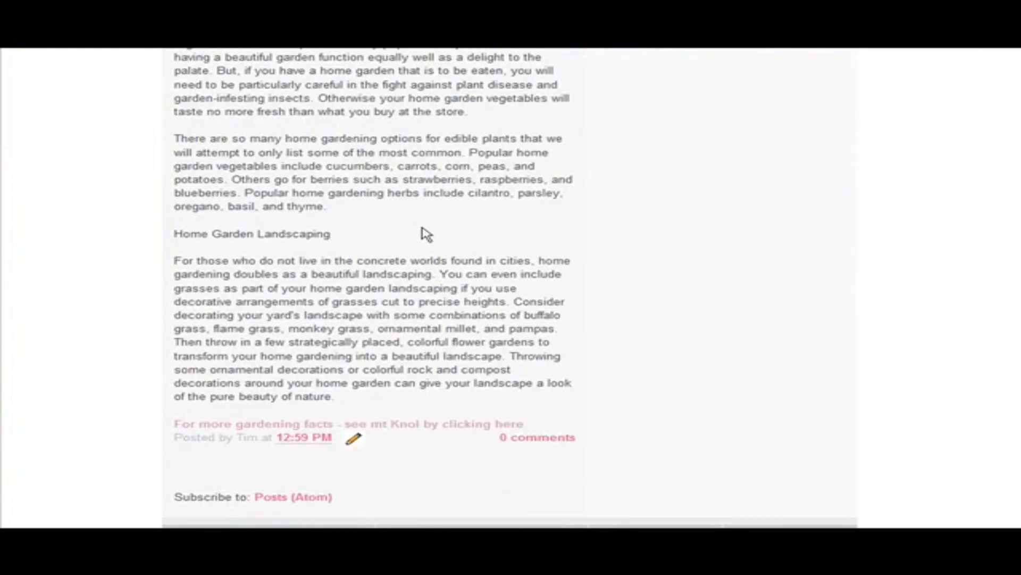
pyautogui.click(445, 424)
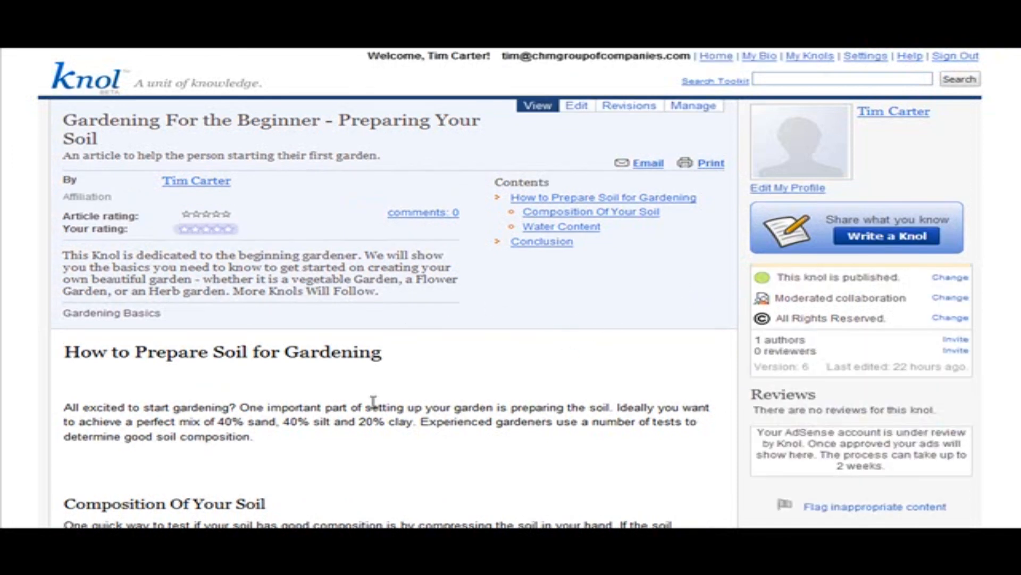
pyautogui.scroll(-3, 607, 399)
pyautogui.scroll(3, 630, 393)
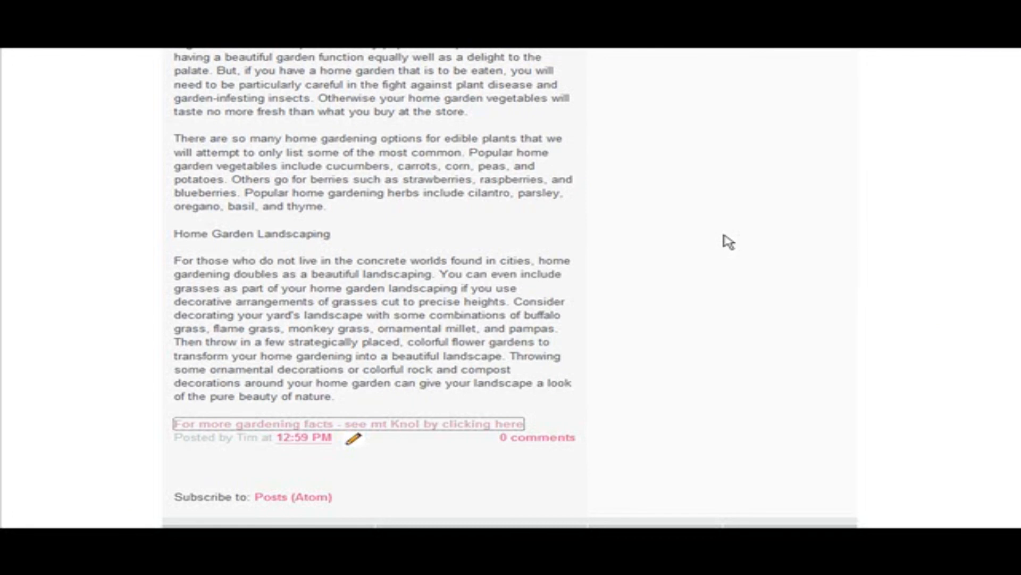
pyautogui.scroll(4, 729, 242)
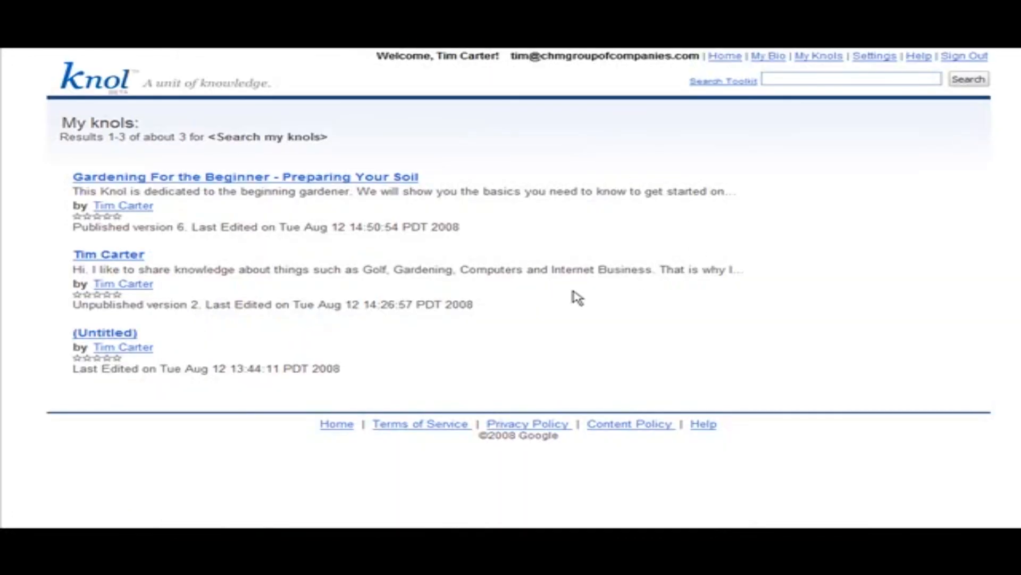